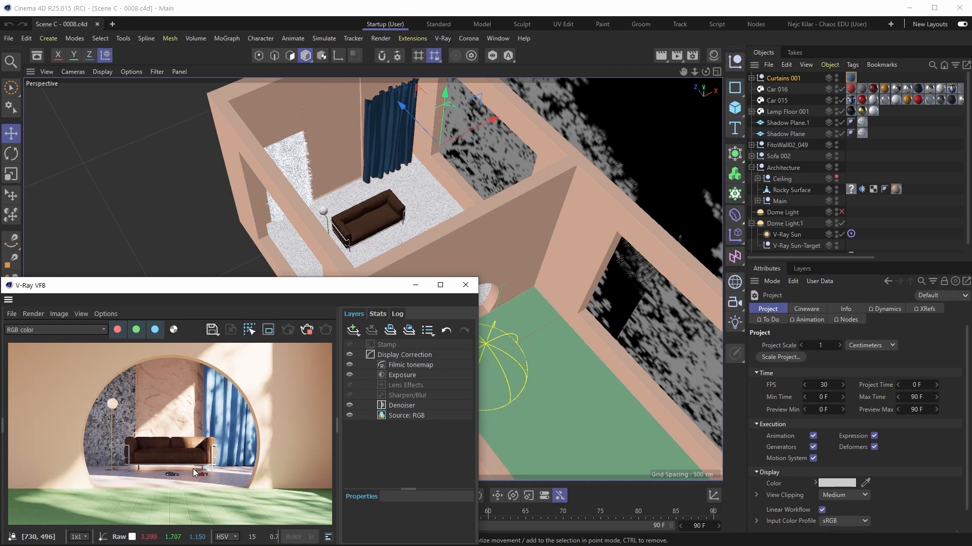
# Step: Add a Disc primitive and move it along Z onto the floor in front of the sofa
pyautogui.click(735, 107)
pyautogui.click(840, 143)
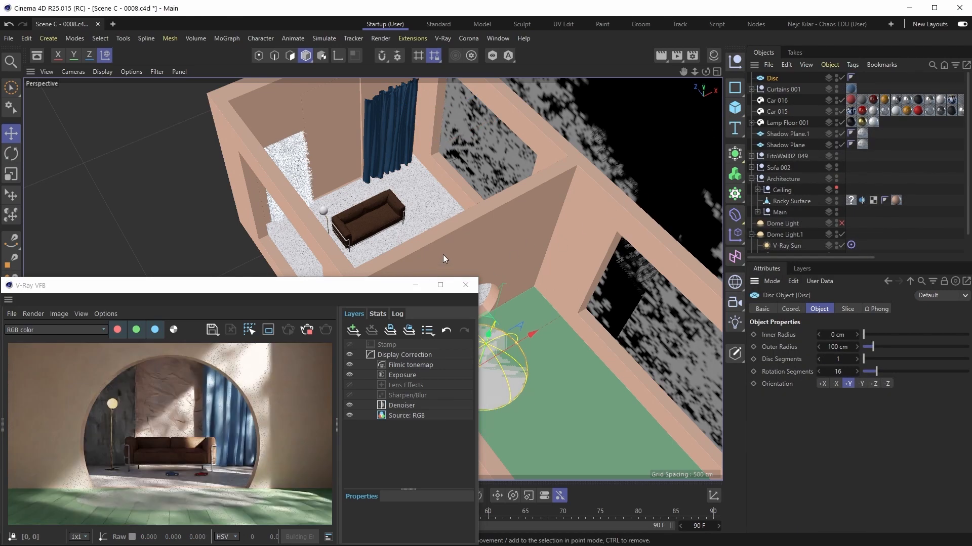
pyautogui.keyDown('alt'); pyautogui.moveTo(523, 390); pyautogui.dragTo(278, 232); pyautogui.keyUp('alt')
pyautogui.scroll(3, 515, 248)
pyautogui.scroll(5, 369, 174)
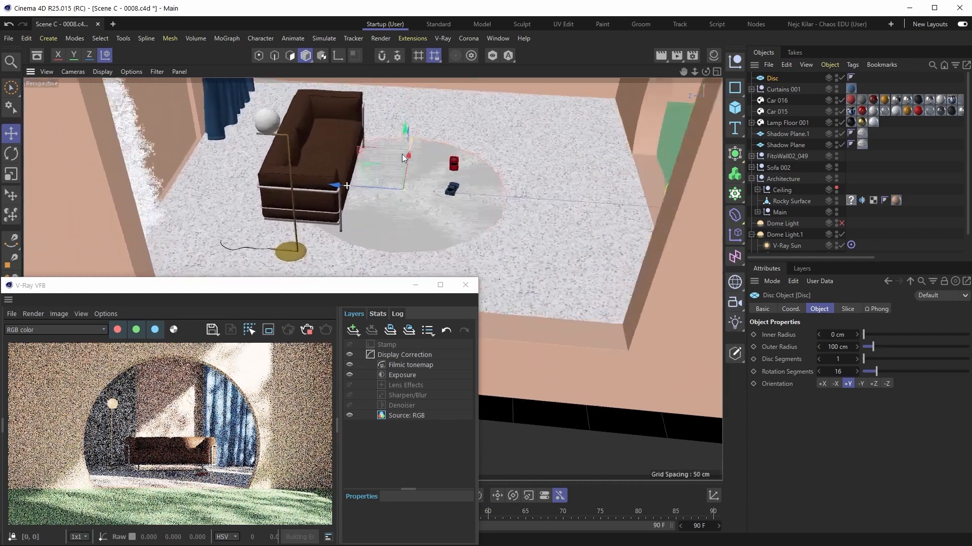
pyautogui.scroll(3, 369, 175)
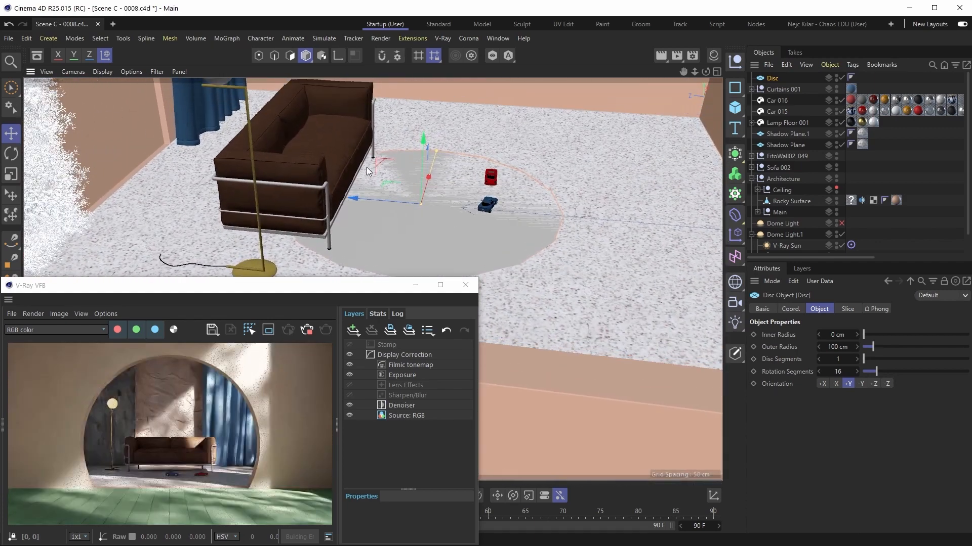
# Step: Set the disc's outer radius to 130 cm and shift it along Z away from the sofa to about 323.5 cm
pyautogui.click(837, 347)
pyautogui.write('130')
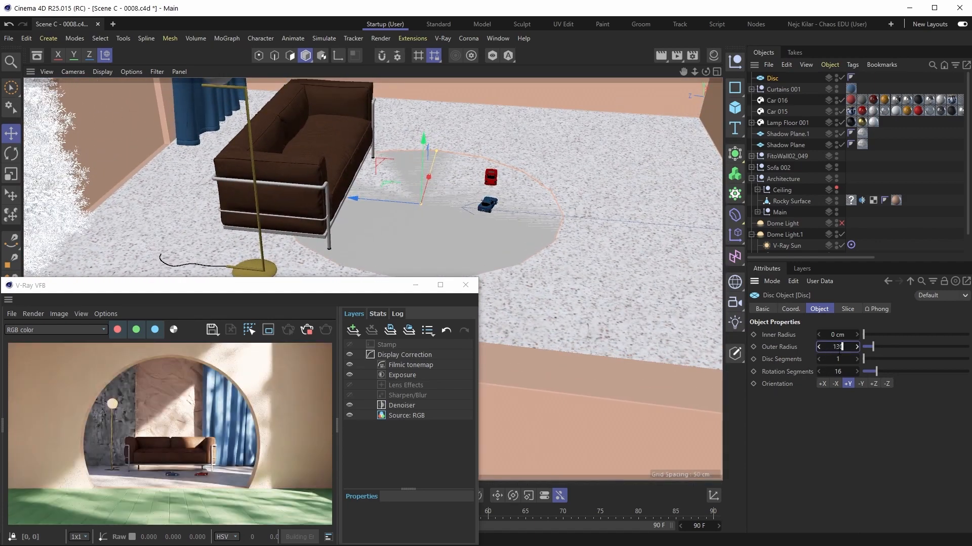
pyautogui.press('Return')
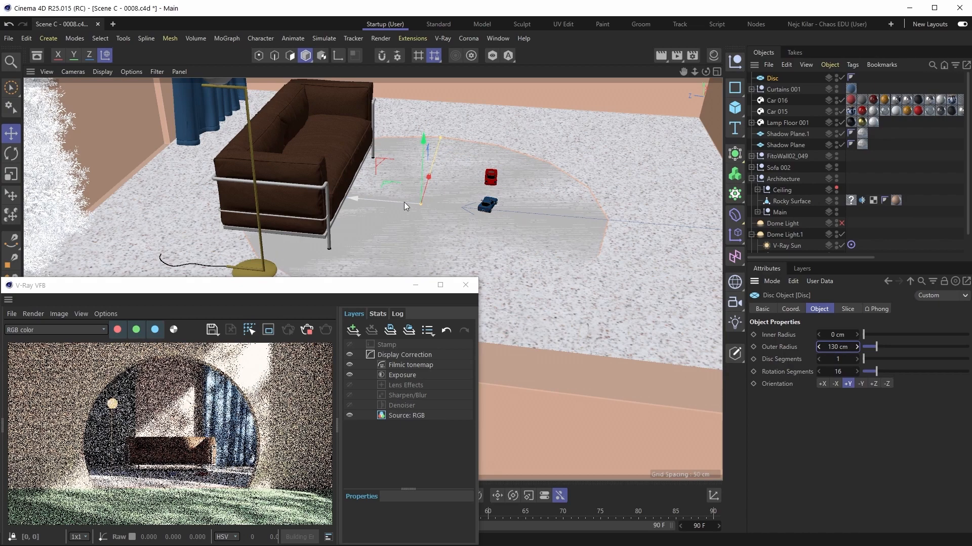
pyautogui.keyDown('alt'); pyautogui.moveTo(405, 217); pyautogui.dragTo(426, 201, button='middle'); pyautogui.keyUp('alt')
pyautogui.moveTo(402, 186); pyautogui.dragTo(489, 190)
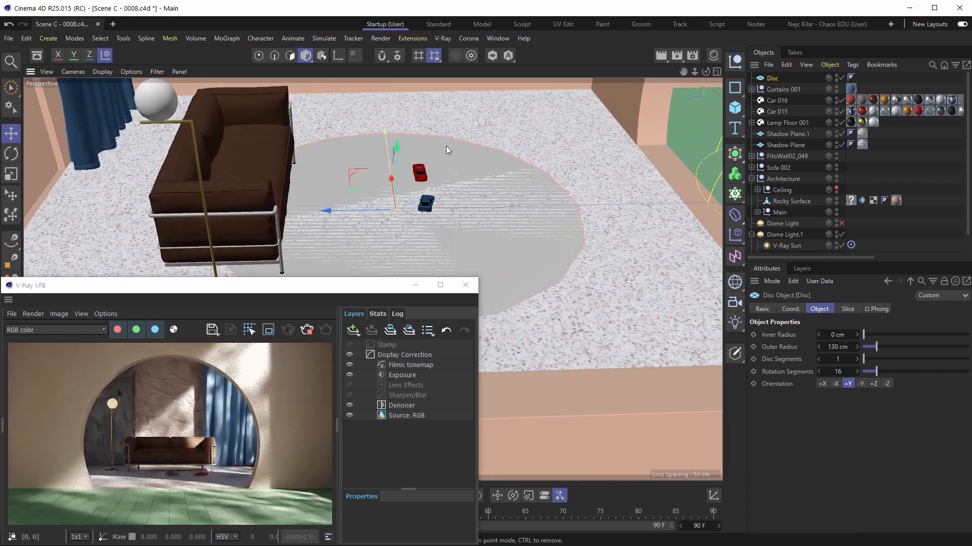
# Step: Smooth the disc's outline by setting its rotation segments to 128
pyautogui.keyDown('alt'); pyautogui.moveTo(543, 262); pyautogui.dragTo(511, 190); pyautogui.keyUp('alt')
pyautogui.click(840, 372)
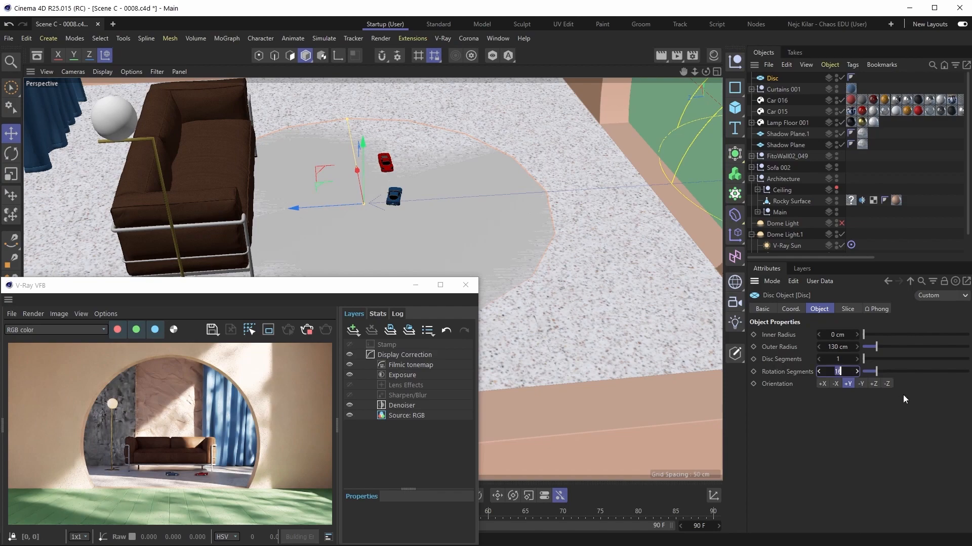
pyautogui.write('128')
pyautogui.press('Return')
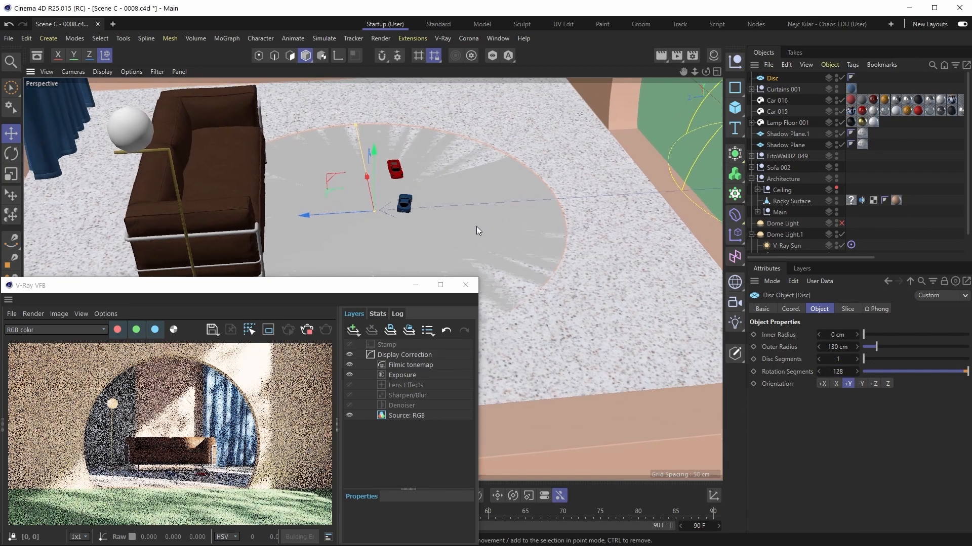
pyautogui.scroll(8, 506, 202)
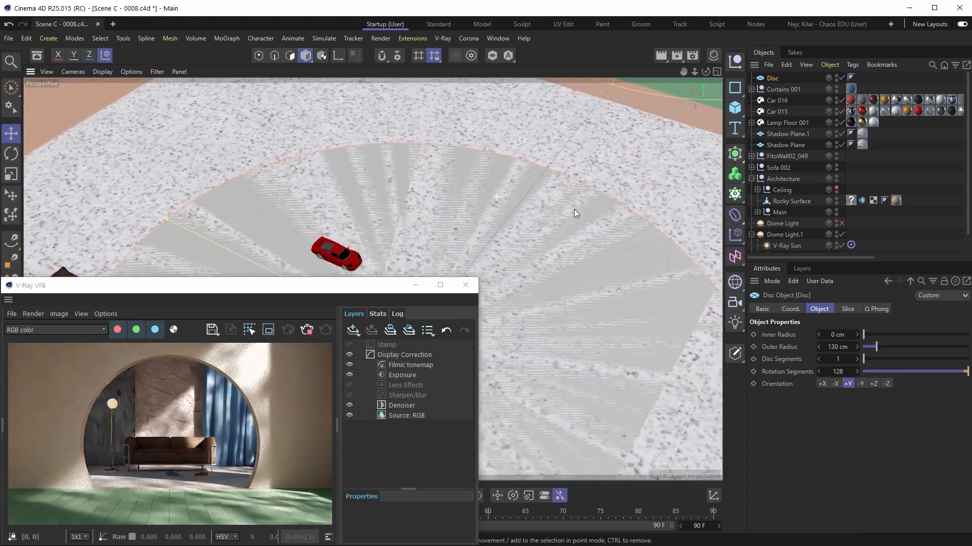
pyautogui.keyDown('alt'); pyautogui.moveTo(574, 208); pyautogui.dragTo(582, 217); pyautogui.keyUp('alt')
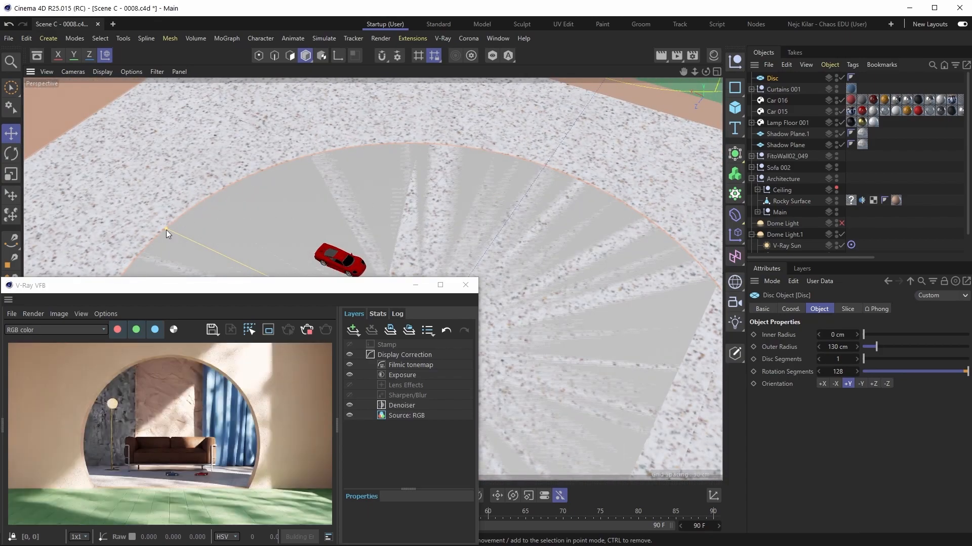
# Step: Raise the disc slightly above the floor by setting its Y position to 0.08 cm
pyautogui.keyDown('alt'); pyautogui.moveTo(424, 205); pyautogui.dragTo(277, 210); pyautogui.keyUp('alt')
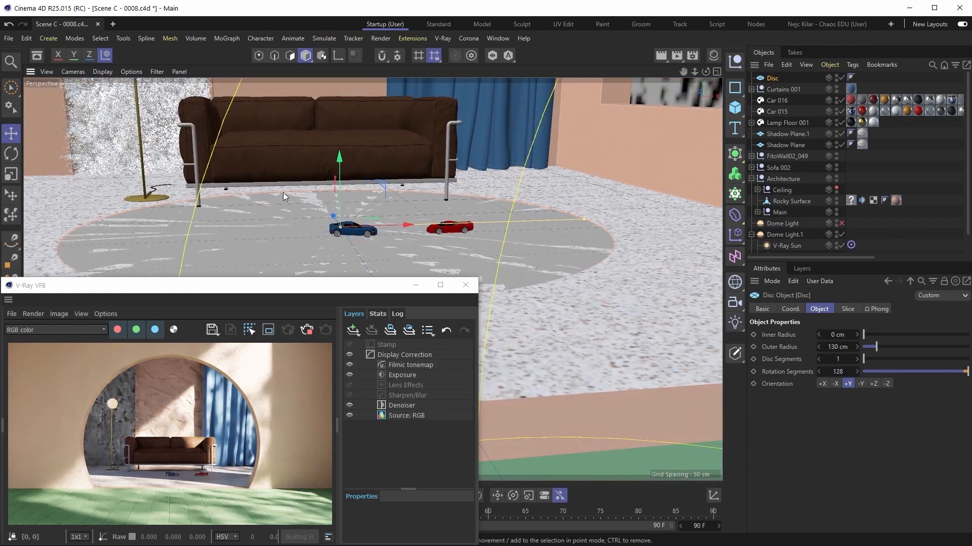
pyautogui.moveTo(411, 204)
pyautogui.keyDown('alt'); pyautogui.mouseDown(button='middle')
pyautogui.moveTo(427, 204)
pyautogui.moveTo(427, 215)
pyautogui.mouseUp(button='middle'); pyautogui.keyUp('alt')
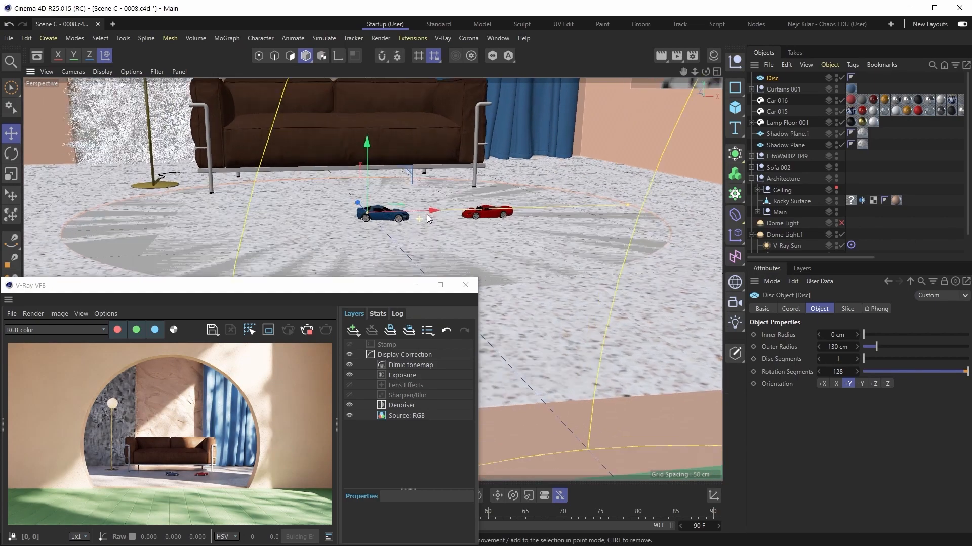
pyautogui.keyDown('alt'); pyautogui.moveTo(424, 216); pyautogui.dragTo(421, 223); pyautogui.keyUp('alt')
pyautogui.keyDown('alt'); pyautogui.moveTo(424, 226); pyautogui.dragTo(443, 212, button='middle'); pyautogui.keyUp('alt')
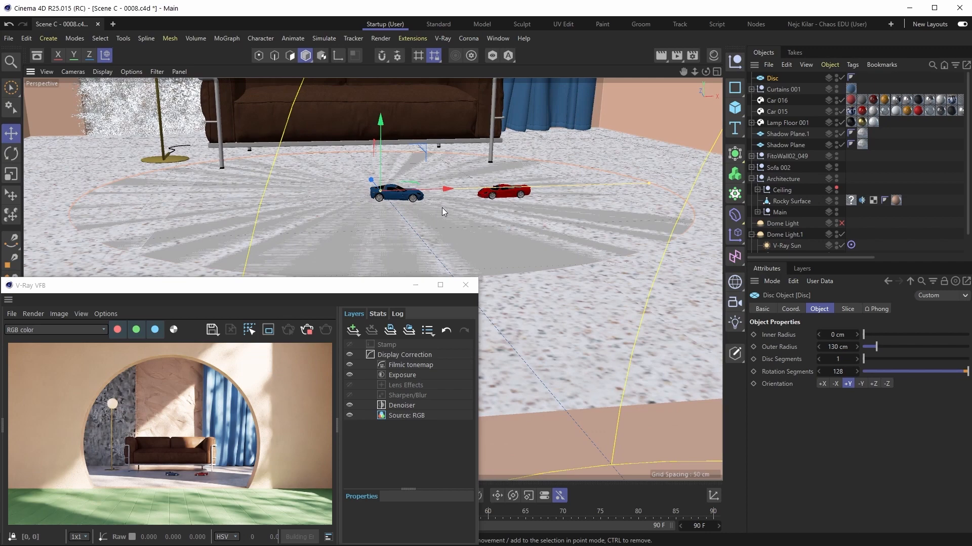
pyautogui.keyDown('alt'); pyautogui.moveTo(442, 208); pyautogui.dragTo(472, 205, button='right'); pyautogui.keyUp('alt')
pyautogui.click(791, 309)
pyautogui.click(797, 346)
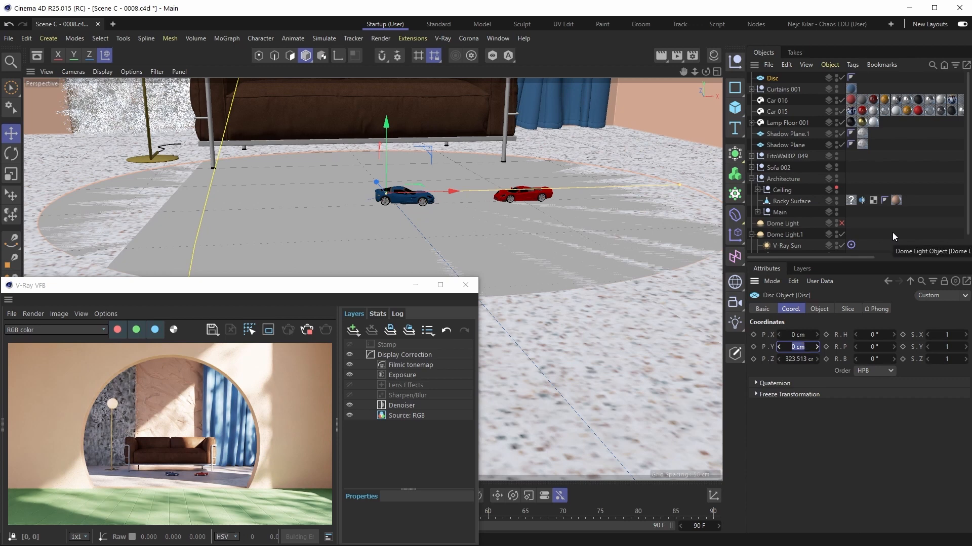
pyautogui.write('0')
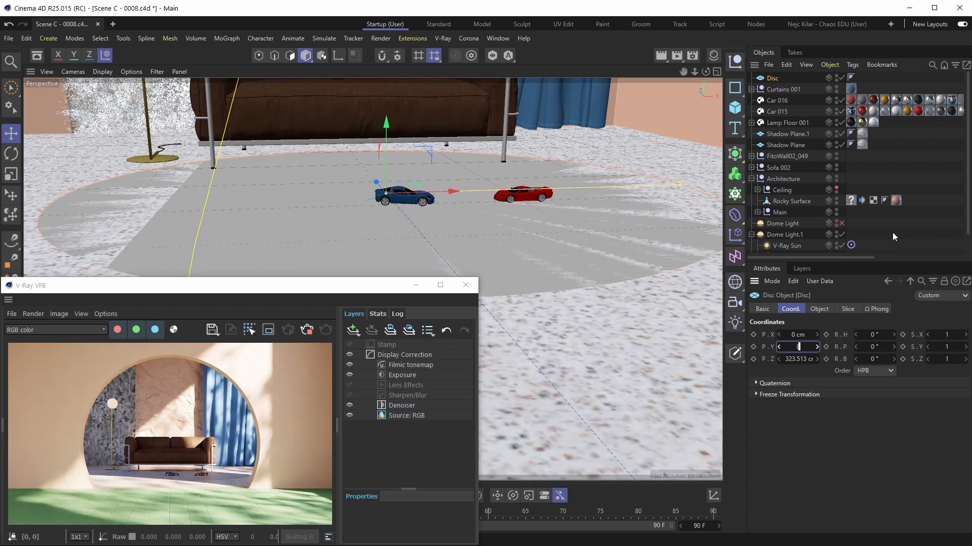
pyautogui.write('.08')
pyautogui.press('Return')
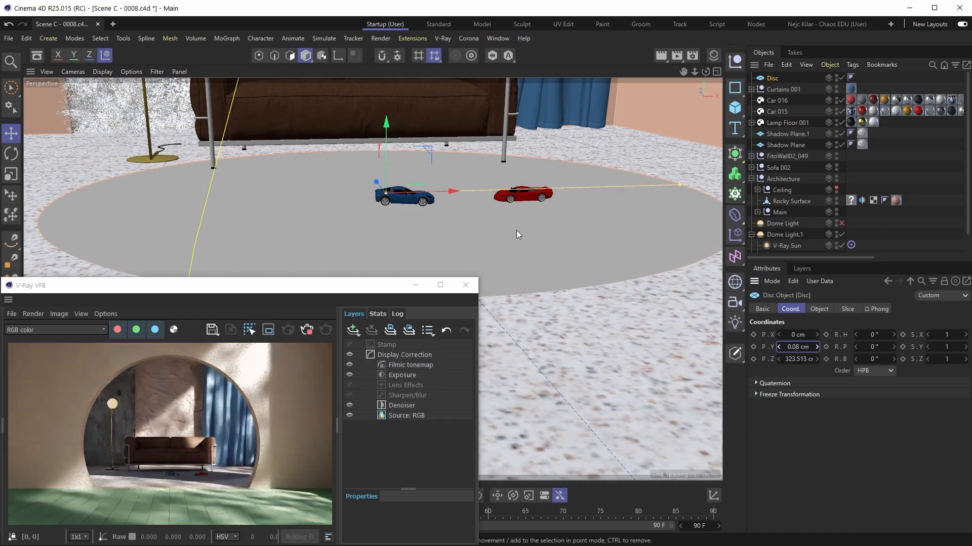
# Step: Add a V-Ray Fur geometry object to the scene
pyautogui.keyDown('alt'); pyautogui.moveTo(542, 293); pyautogui.dragTo(478, 232); pyautogui.keyUp('alt')
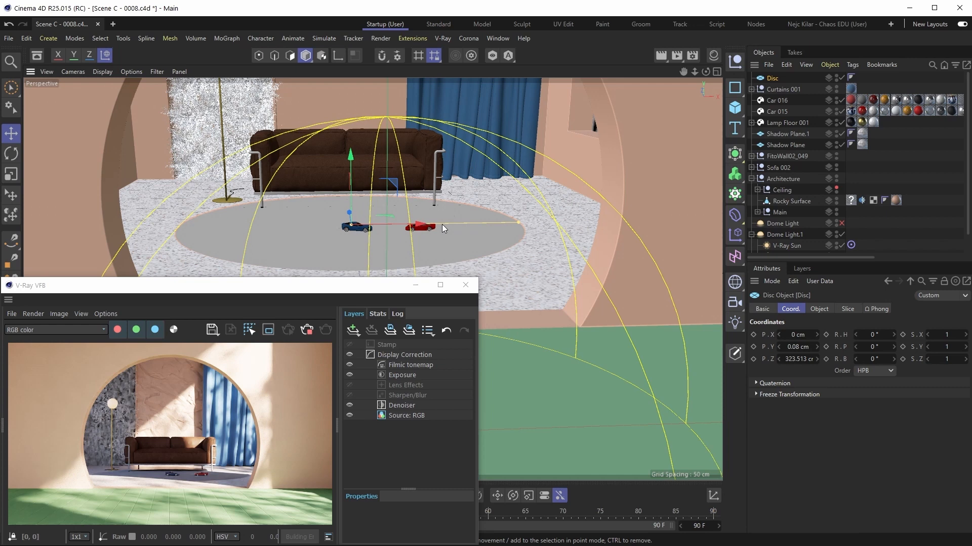
pyautogui.click(443, 38)
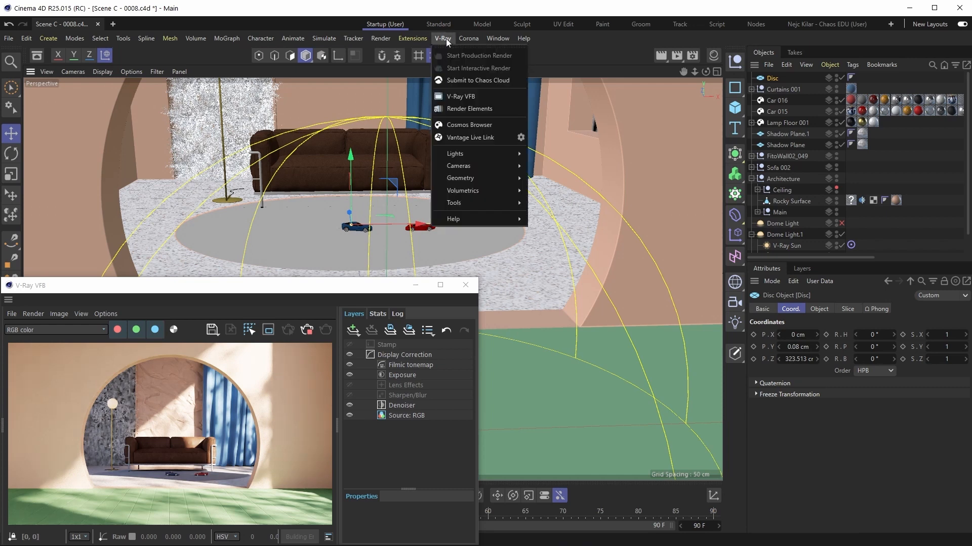
pyautogui.moveTo(462, 178)
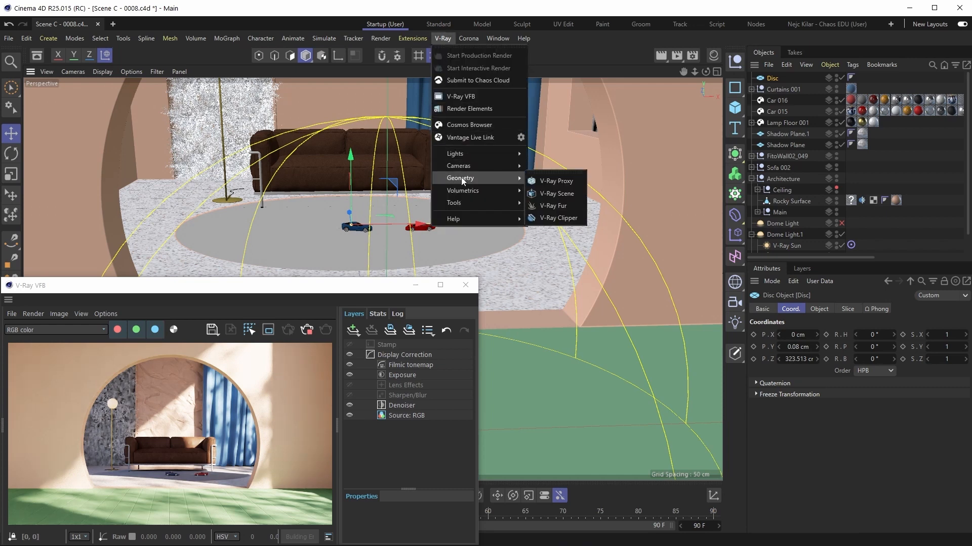
pyautogui.click(571, 206)
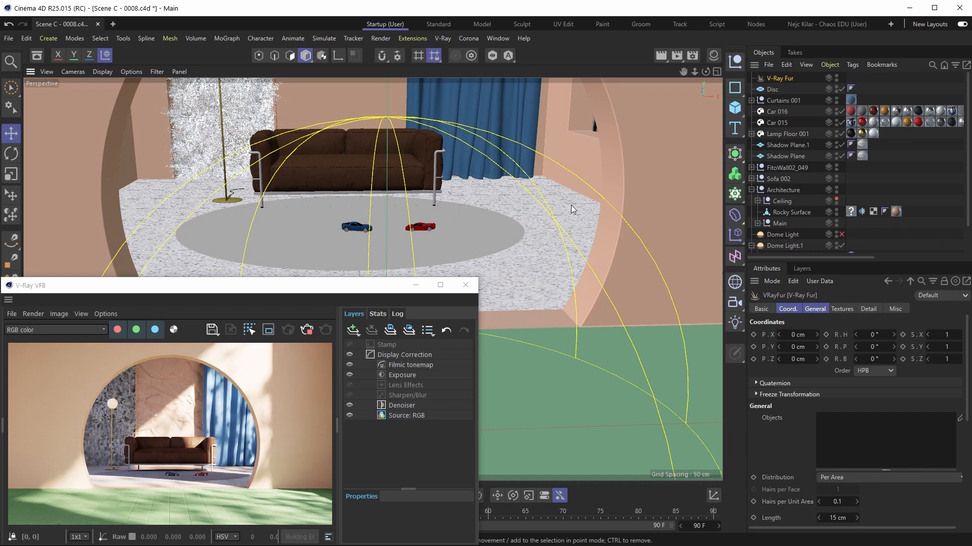
# Step: Assign the disc to the V-Ray Fur object as the surface that grows the hairs
pyautogui.scroll(3, 157, 485)
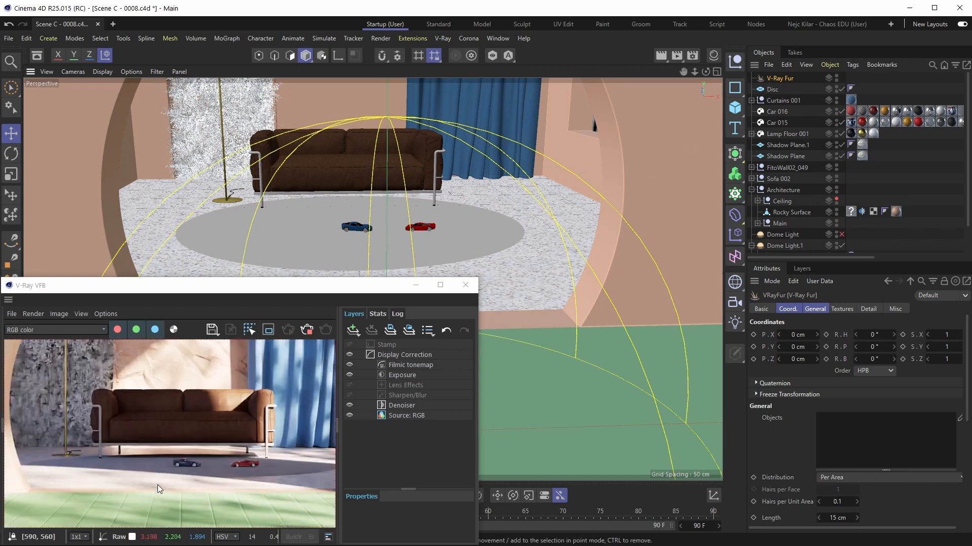
pyautogui.moveTo(177, 464); pyautogui.dragTo(174, 459, button='middle')
pyautogui.moveTo(278, 456); pyautogui.dragTo(258, 450, button='middle')
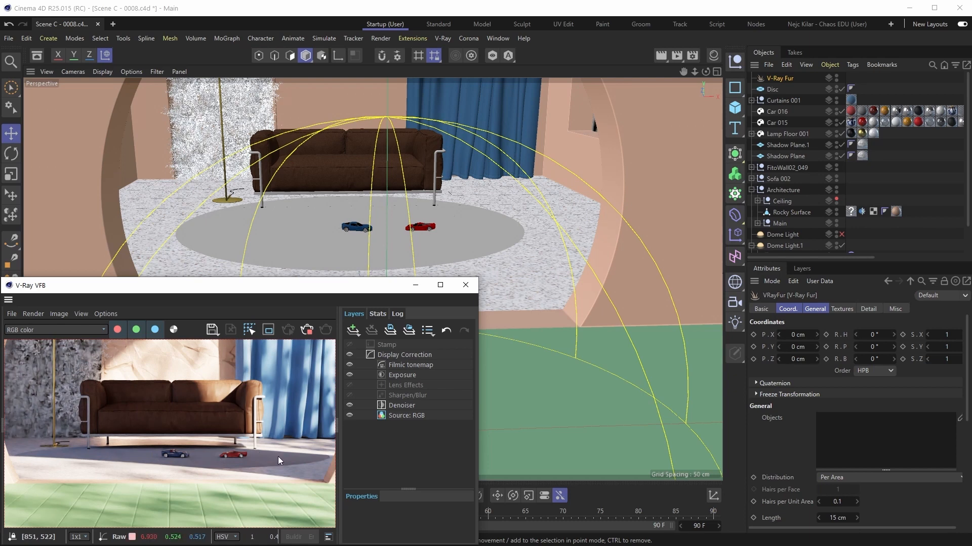
pyautogui.click(777, 78)
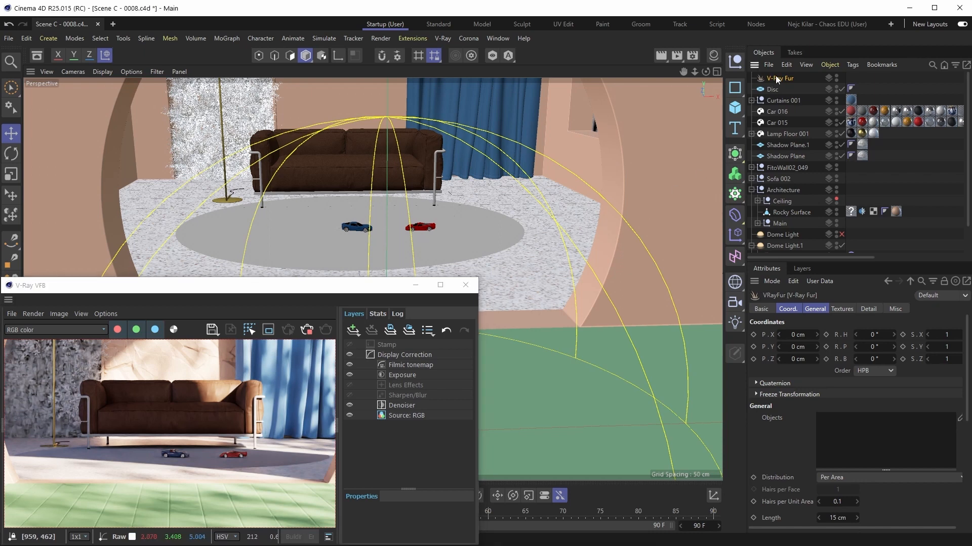
pyautogui.click(815, 309)
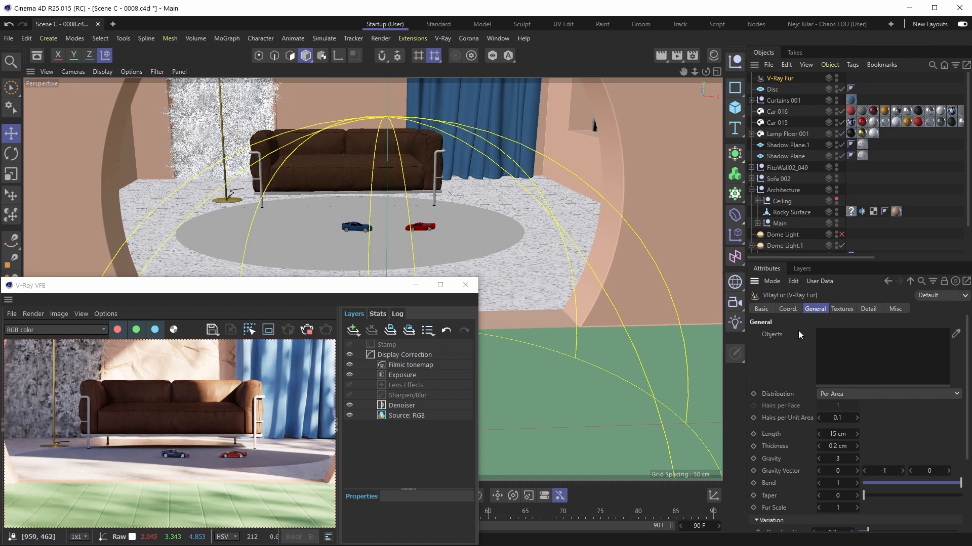
pyautogui.moveTo(776, 90); pyautogui.dragTo(841, 343)
# Step: Restrict the interactive render to a region around the rug and lower sofa, and inspect the fur there
pyautogui.scroll(-3, 194, 421)
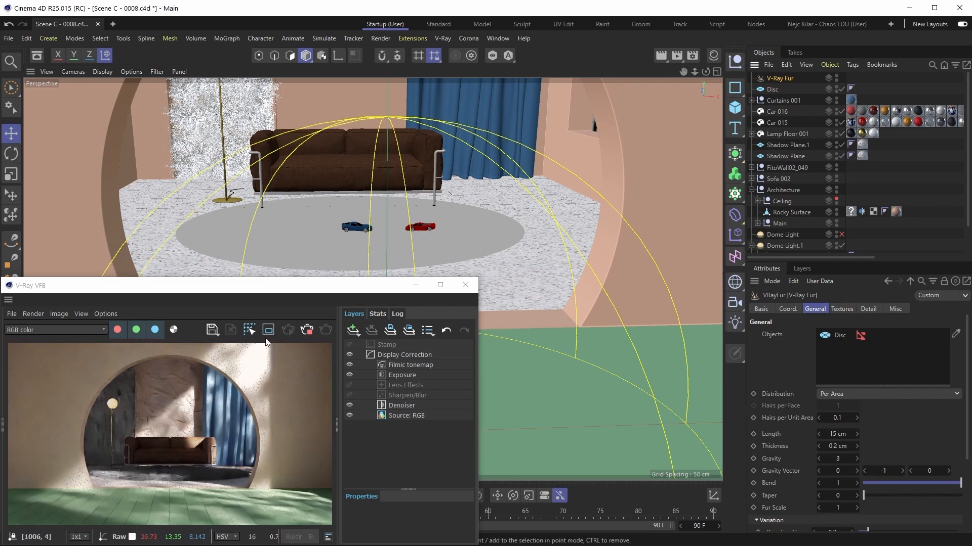
pyautogui.click(268, 330)
pyautogui.moveTo(68, 494); pyautogui.dragTo(223, 459)
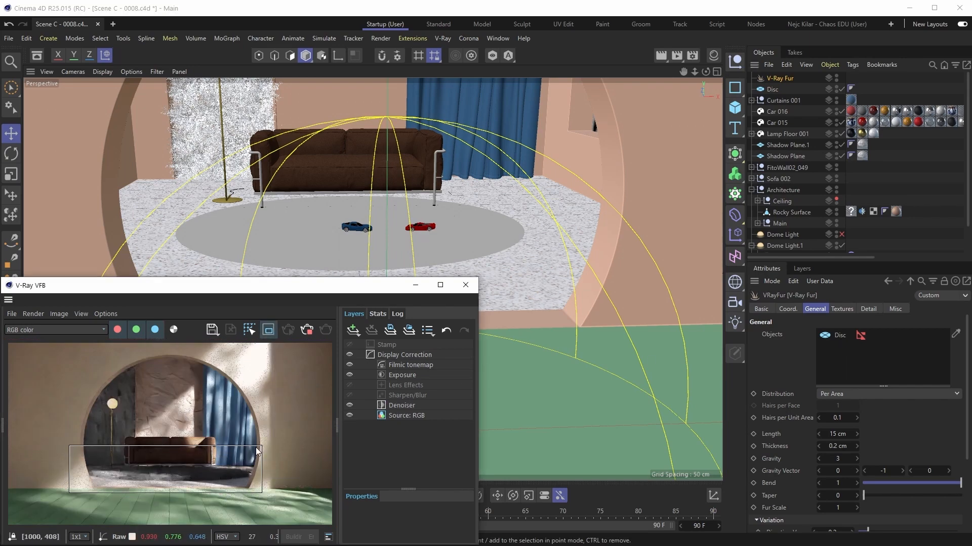
pyautogui.scroll(4, 175, 475)
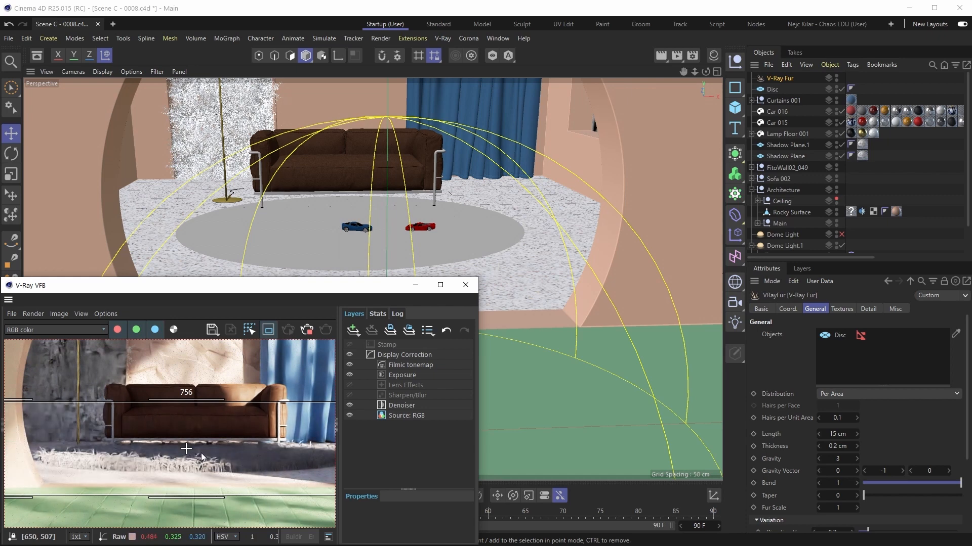
pyautogui.moveTo(201, 453); pyautogui.dragTo(190, 451, button='middle')
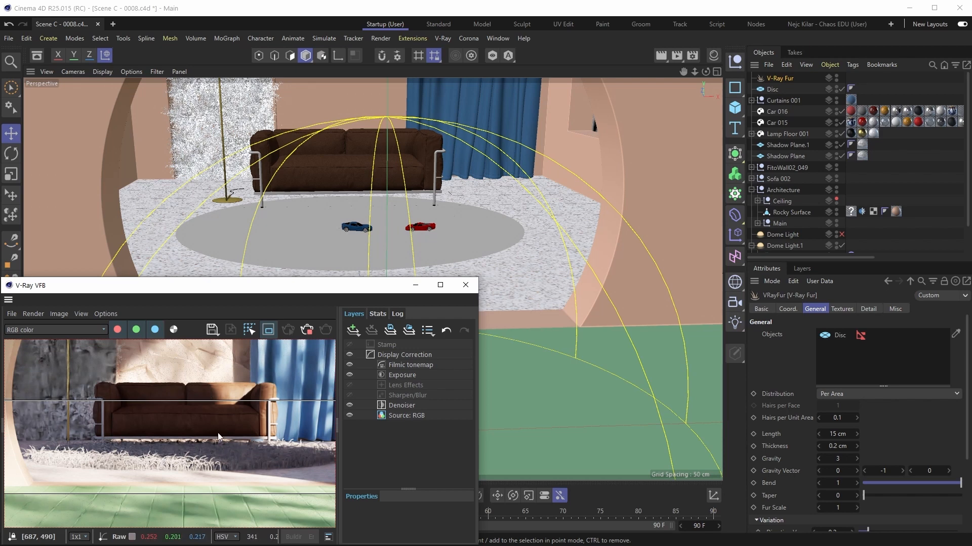
# Step: Leave the scene camera for the default camera and frame the front of the rug up close
pyautogui.scroll(-3, 879, 197)
pyautogui.click(878, 197)
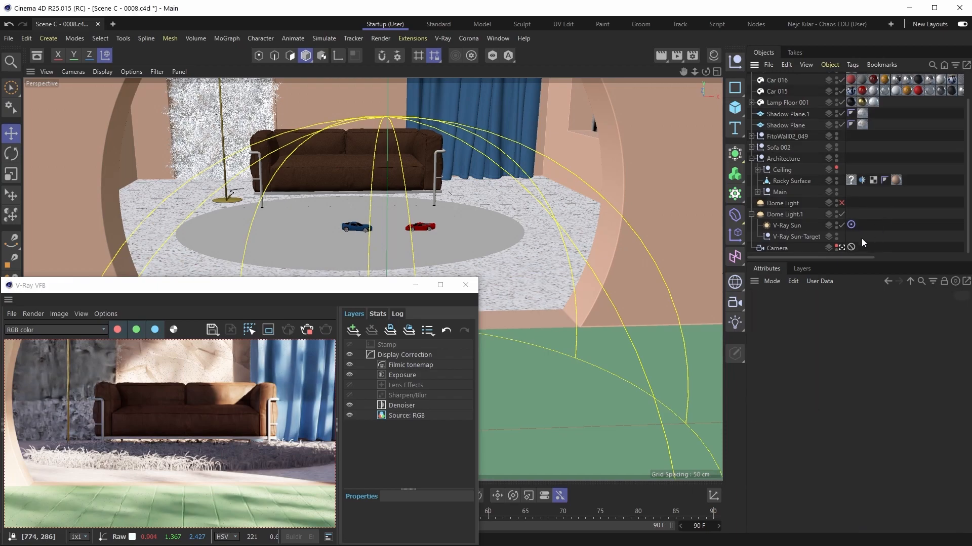
pyautogui.click(843, 248)
pyautogui.keyDown('alt'); pyautogui.moveTo(573, 342); pyautogui.dragTo(570, 196, button='middle'); pyautogui.keyUp('alt')
pyautogui.scroll(-3, 551, 346)
pyautogui.keyDown('alt'); pyautogui.moveTo(626, 402); pyautogui.dragTo(506, 247, button='middle'); pyautogui.keyUp('alt')
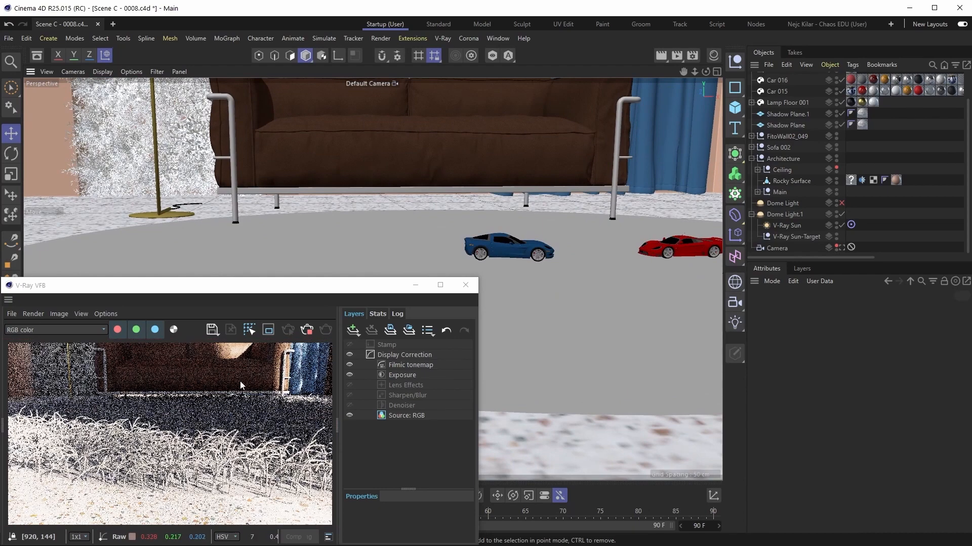
# Step: Define a new render region over the fur at the rug's front edge and examine the hairs up close
pyautogui.click(268, 330)
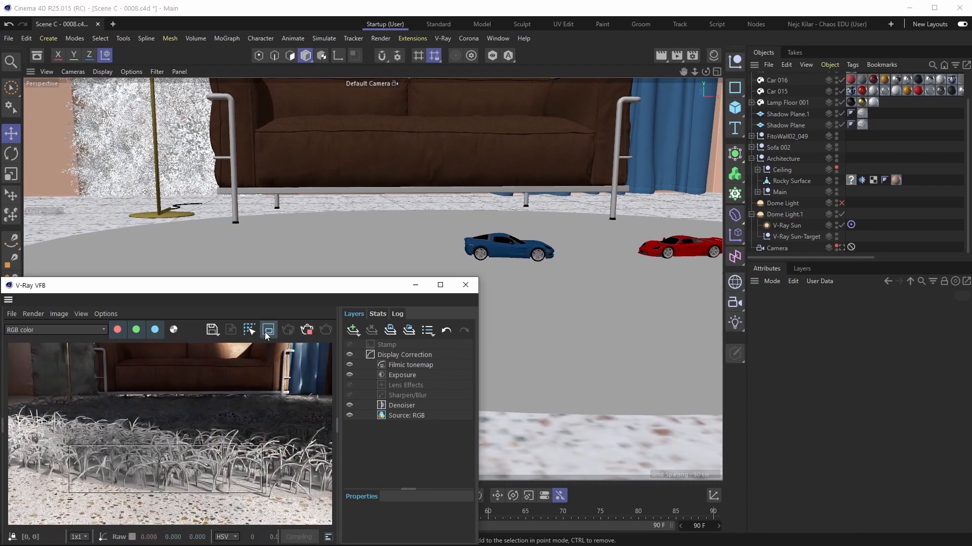
pyautogui.moveTo(86, 409); pyautogui.dragTo(257, 511)
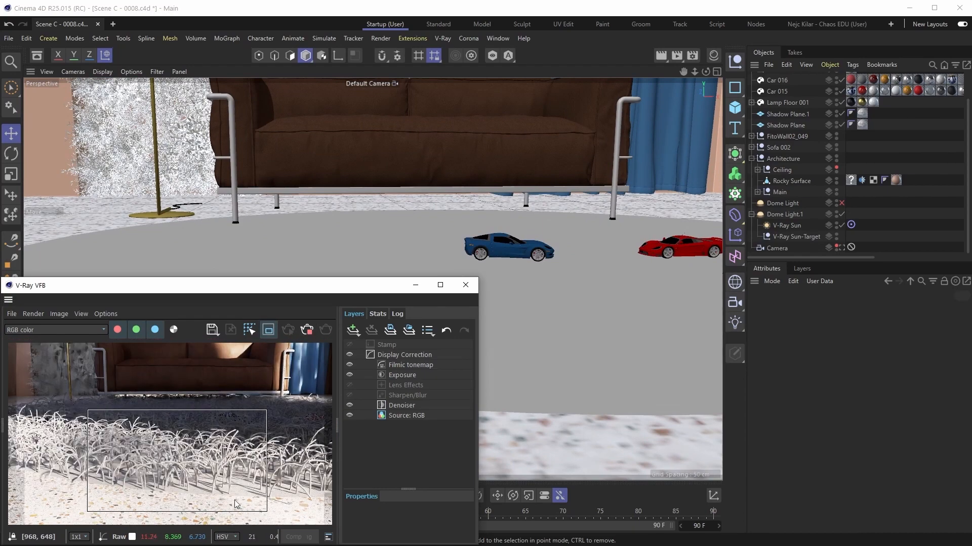
pyautogui.scroll(3, 199, 463)
pyautogui.moveTo(199, 459)
pyautogui.mouseDown(button='middle')
pyautogui.moveTo(207, 433)
pyautogui.moveTo(198, 443)
pyautogui.mouseUp(button='middle')
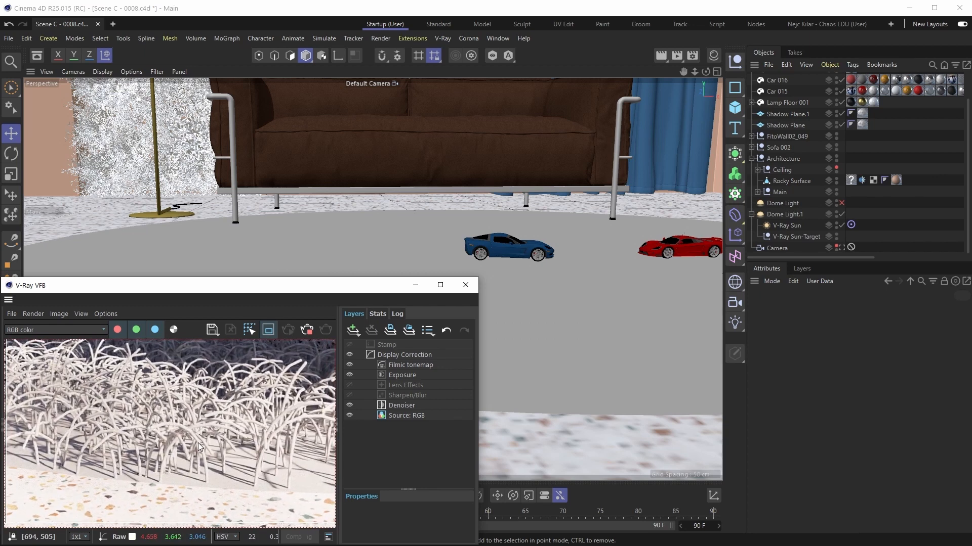
pyautogui.scroll(-3, 199, 442)
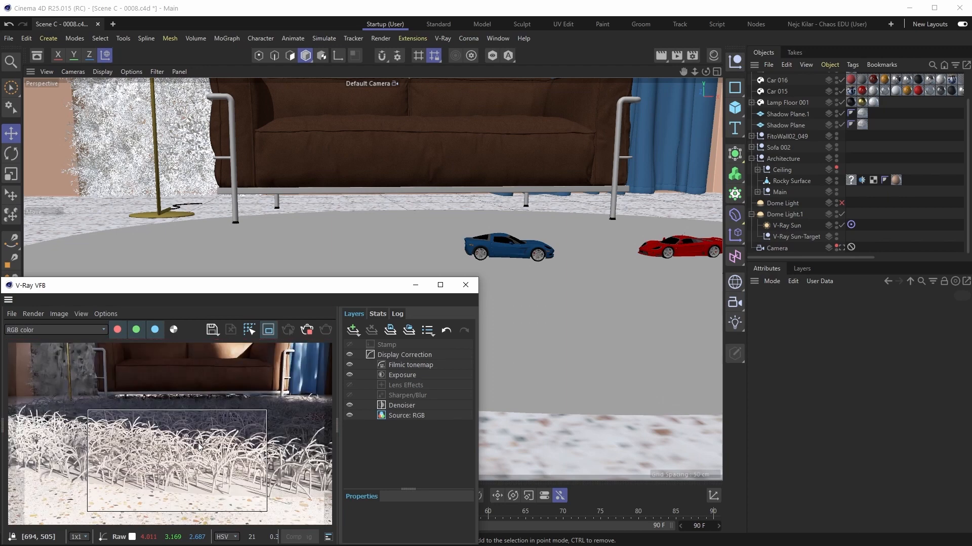
pyautogui.scroll(3, 189, 444)
pyautogui.moveTo(184, 454); pyautogui.dragTo(197, 413, button='middle')
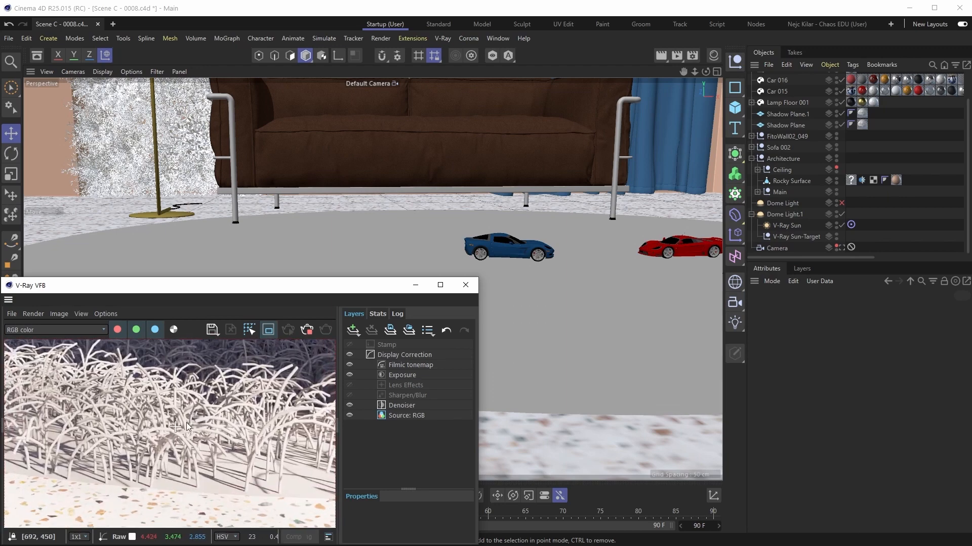
# Step: Inspect the hairs at the rug's front edge and review the hair distribution options of the V-Ray Fur object
pyautogui.scroll(-3, 182, 439)
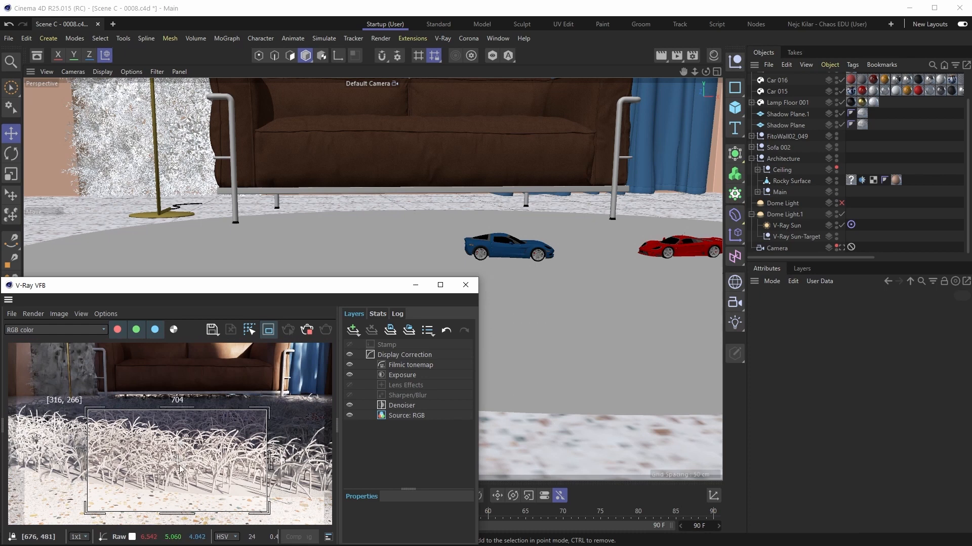
pyautogui.scroll(3, 178, 466)
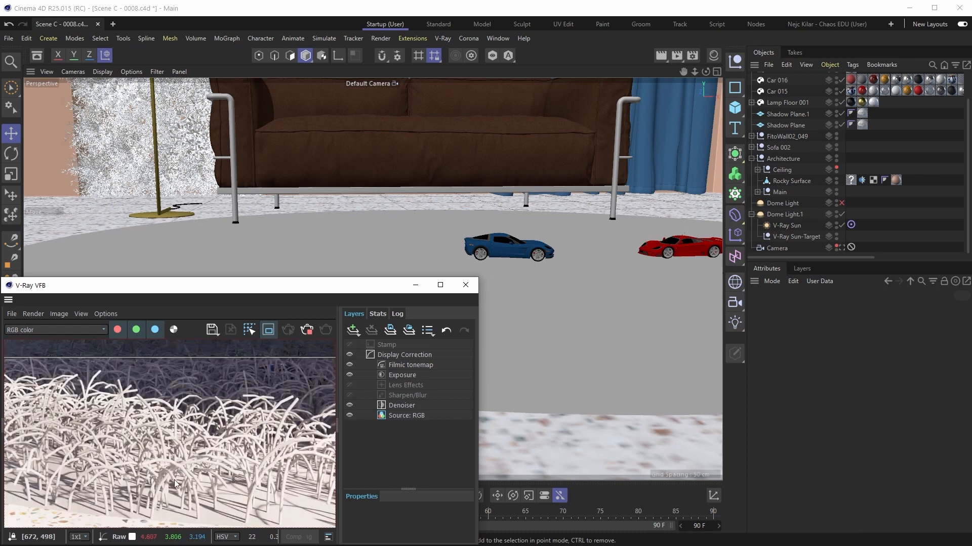
pyautogui.moveTo(215, 485); pyautogui.dragTo(208, 466, button='middle')
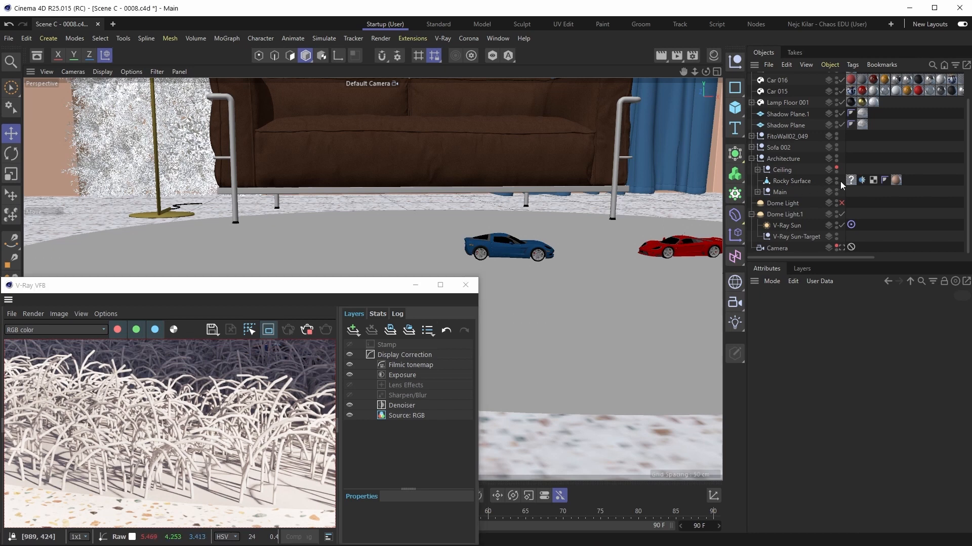
pyautogui.scroll(2, 840, 181)
pyautogui.click(785, 79)
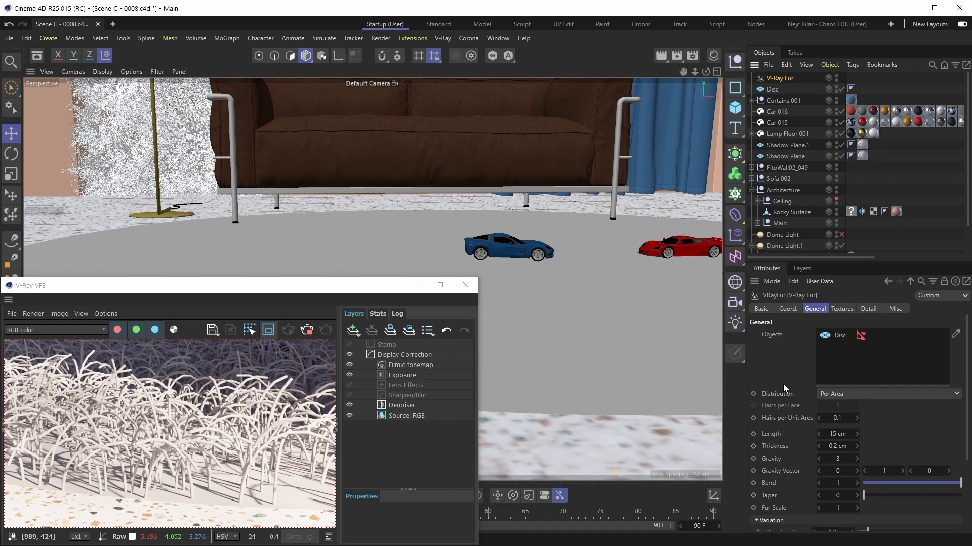
pyautogui.click(835, 395)
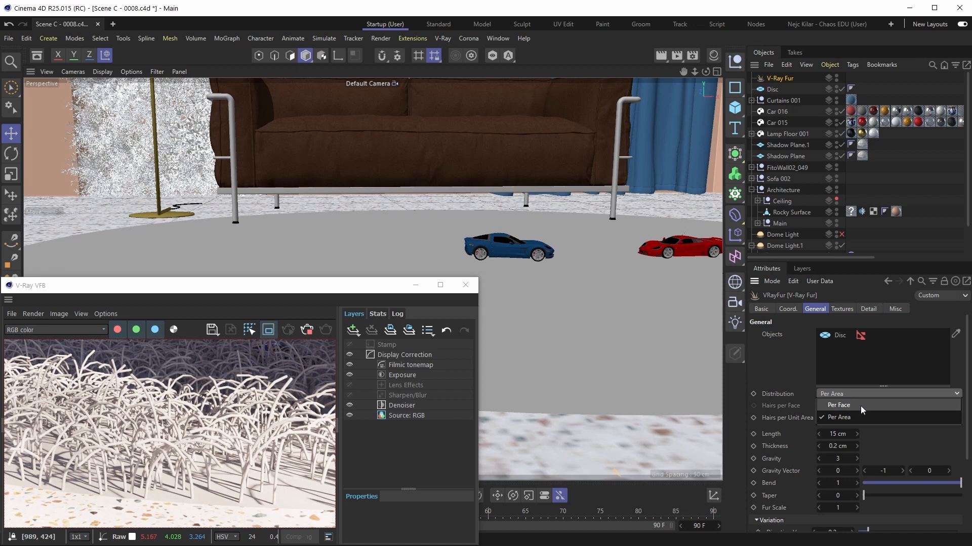
pyautogui.click(852, 396)
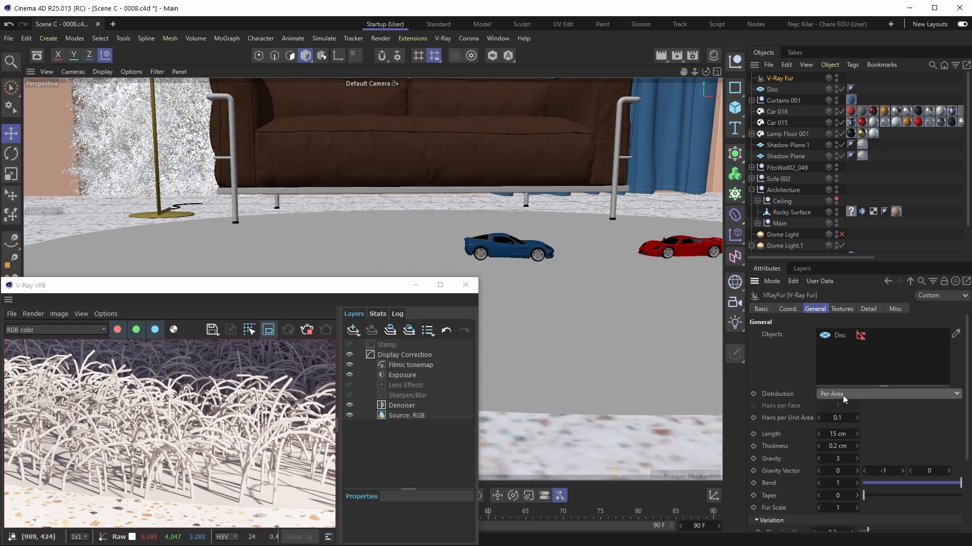
# Step: Turn off region rendering to show the full frame and set the fur's hairs per unit area to 1
pyautogui.scroll(-1, 150, 394)
pyautogui.click(267, 331)
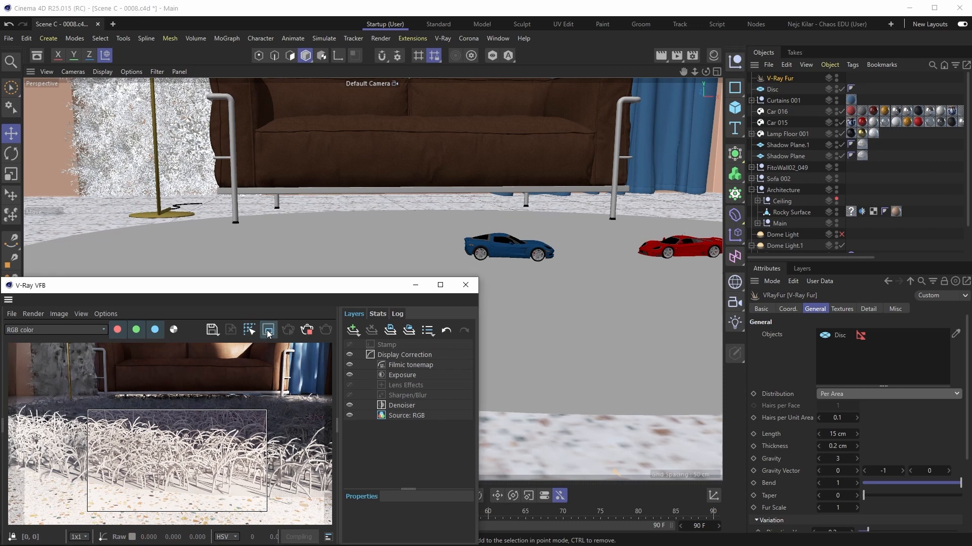
pyautogui.click(267, 332)
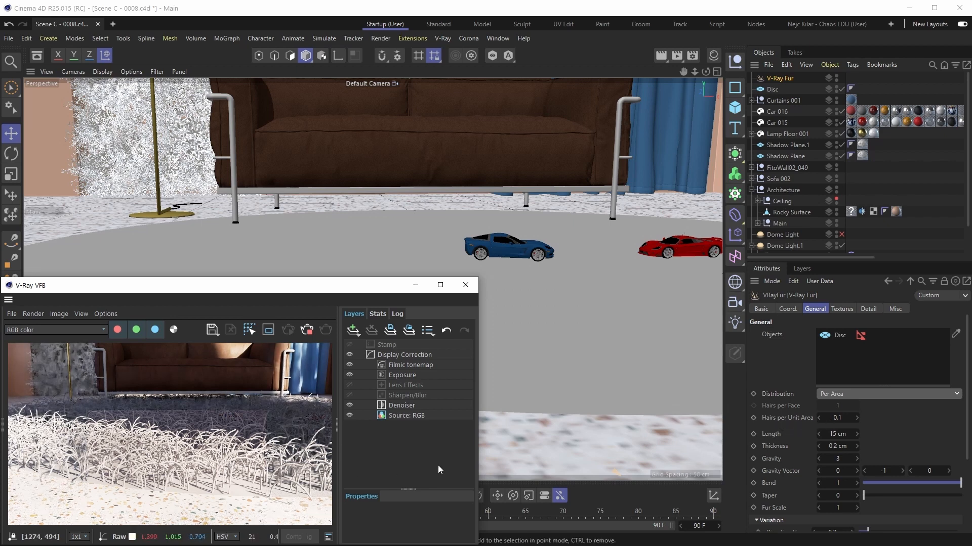
pyautogui.click(837, 418)
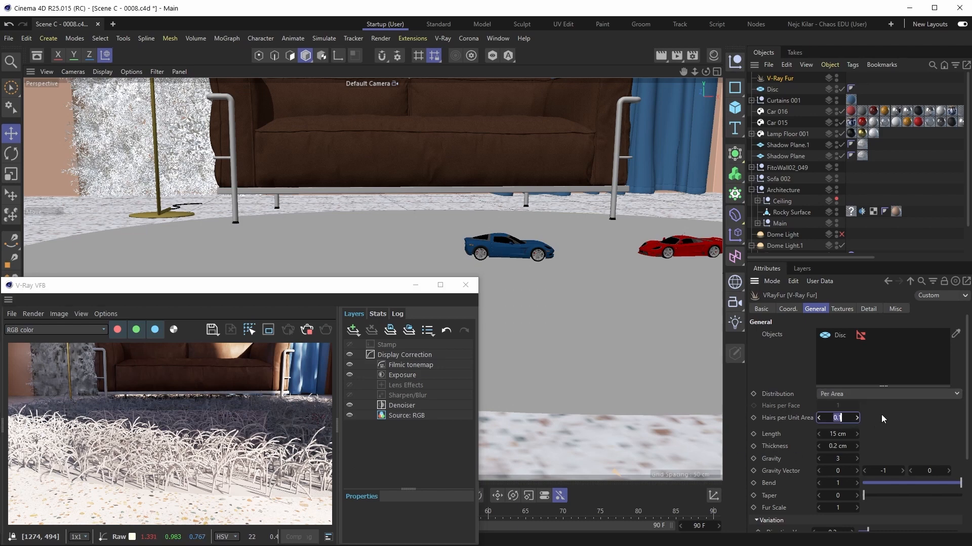
pyautogui.write('1')
pyautogui.press('Return')
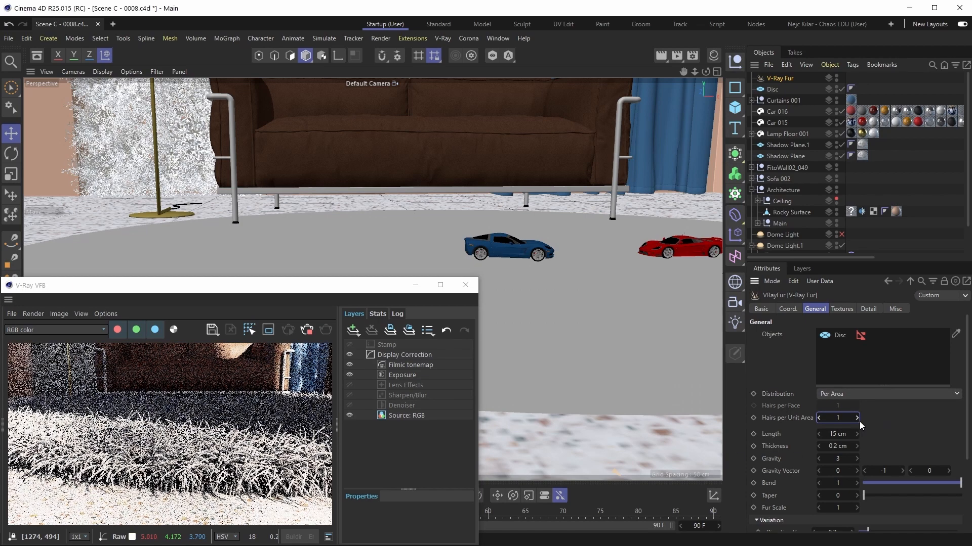
# Step: Restrict the interactive render to the region at the rug's front edge and inspect the hair density up close
pyautogui.scroll(2, 208, 463)
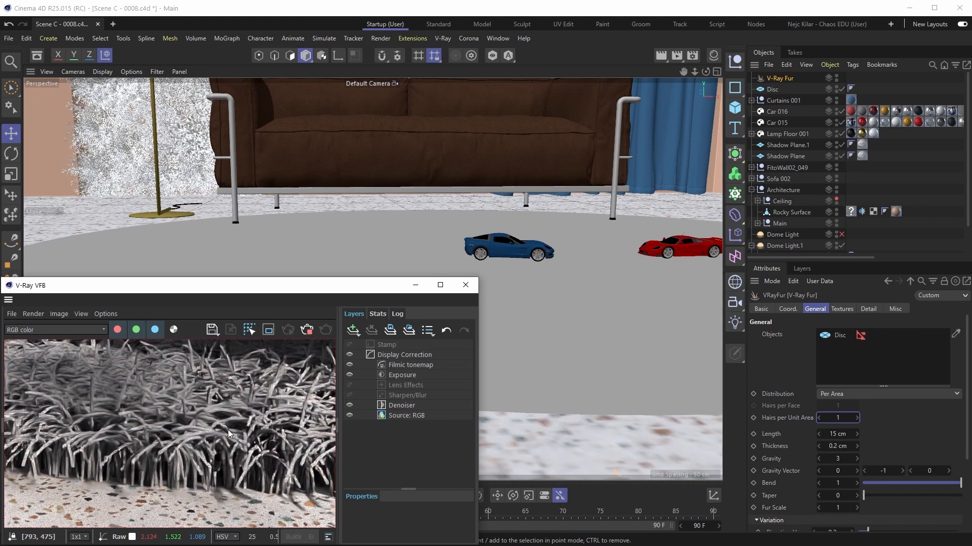
pyautogui.scroll(-2, 224, 425)
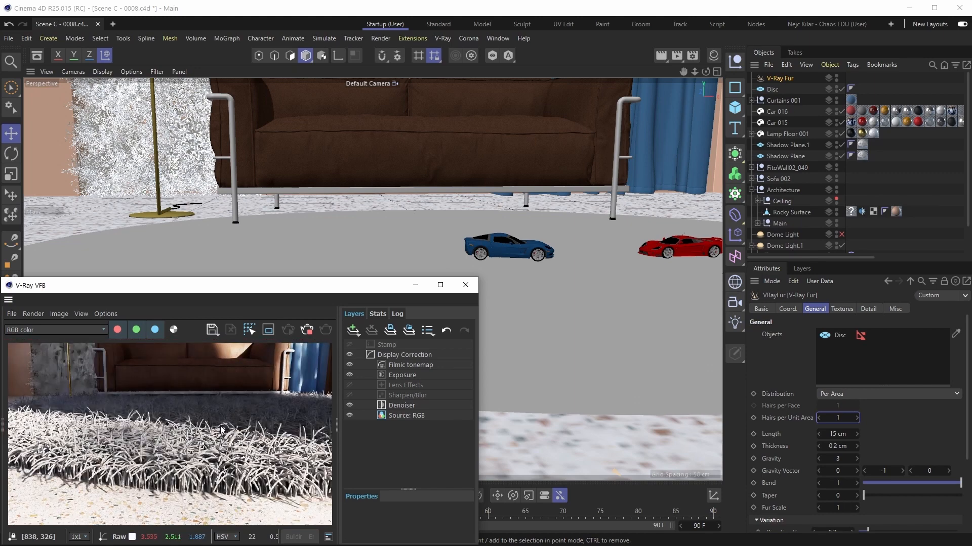
pyautogui.click(268, 331)
pyautogui.scroll(1, 187, 457)
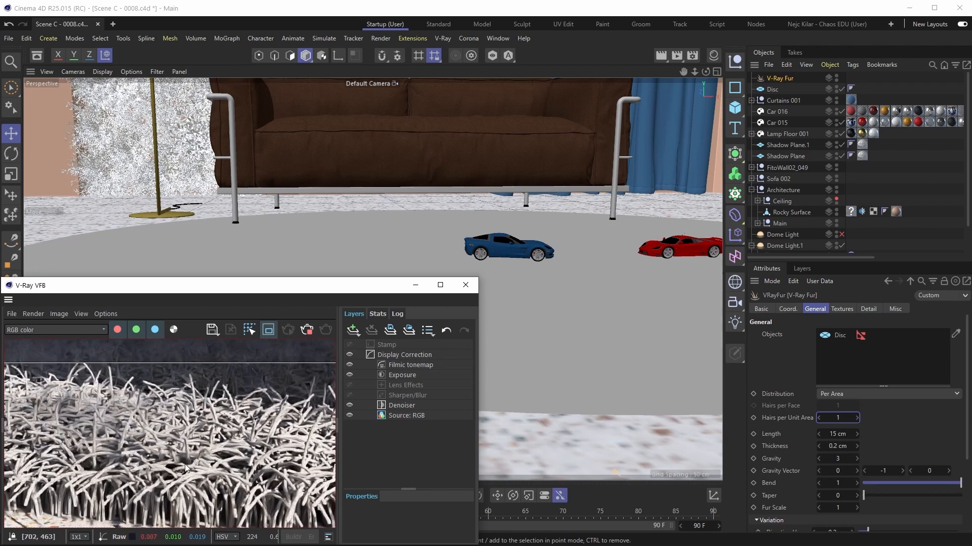
pyautogui.moveTo(186, 461); pyautogui.dragTo(202, 436, button='middle')
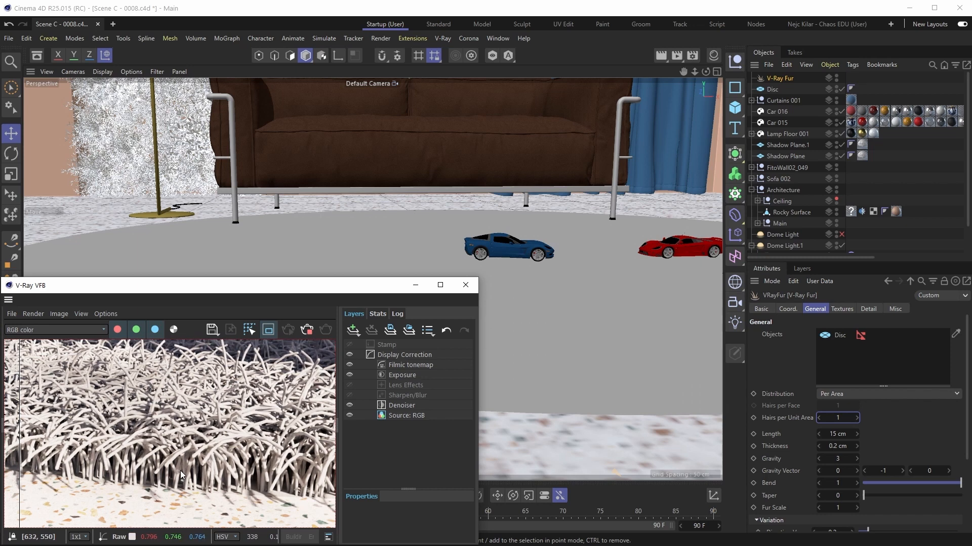
pyautogui.scroll(2, 173, 484)
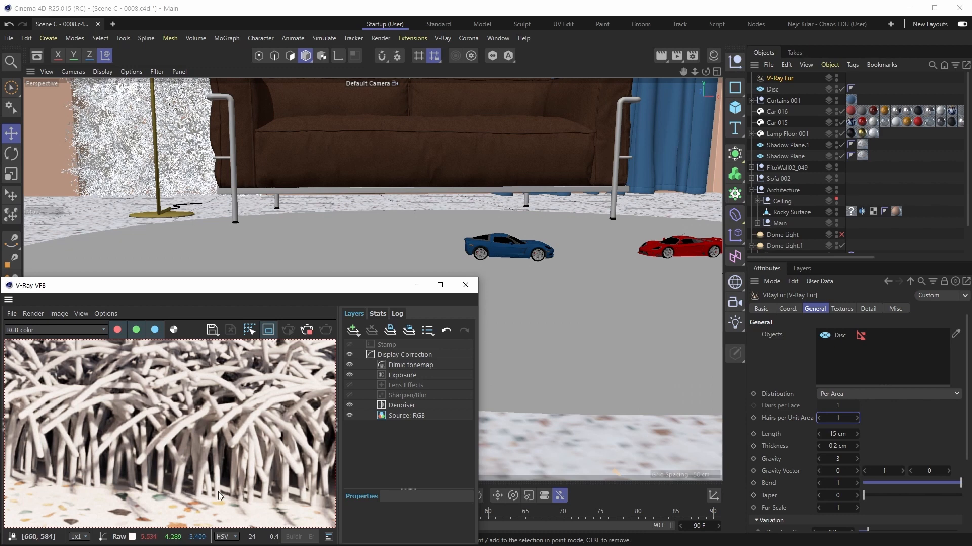
pyautogui.scroll(-3, 229, 494)
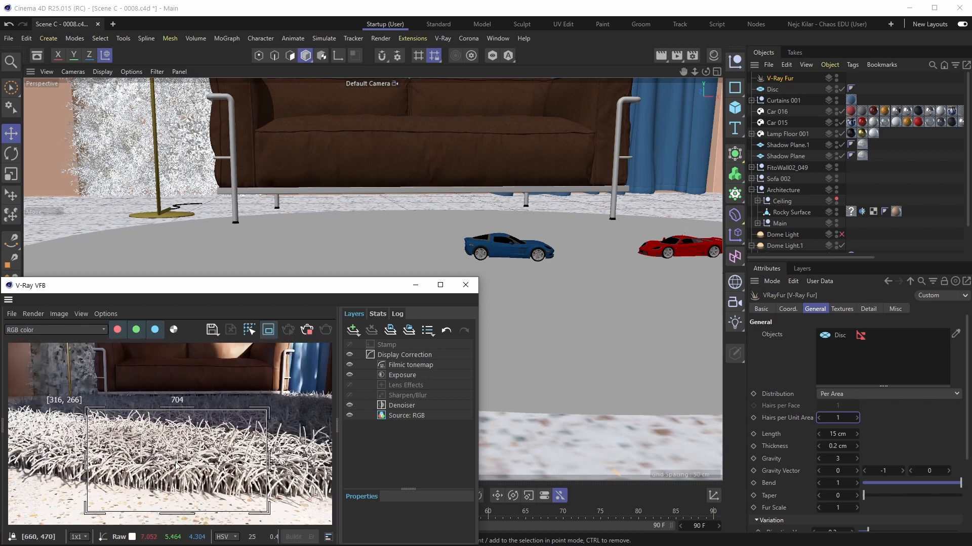
# Step: Set the fur's hairs per unit area to 10 and render the full frame without the region
pyautogui.click(838, 417)
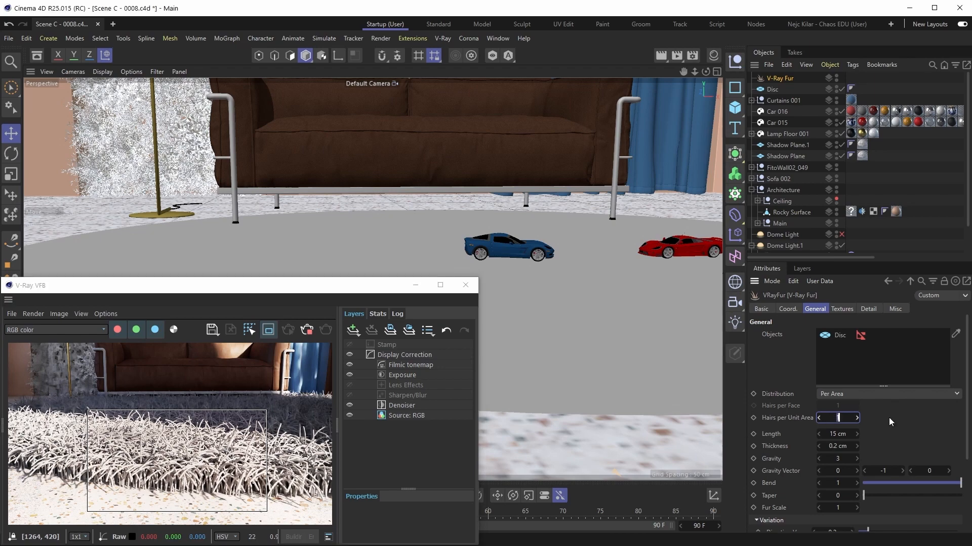
pyautogui.write('10')
pyautogui.press('Return')
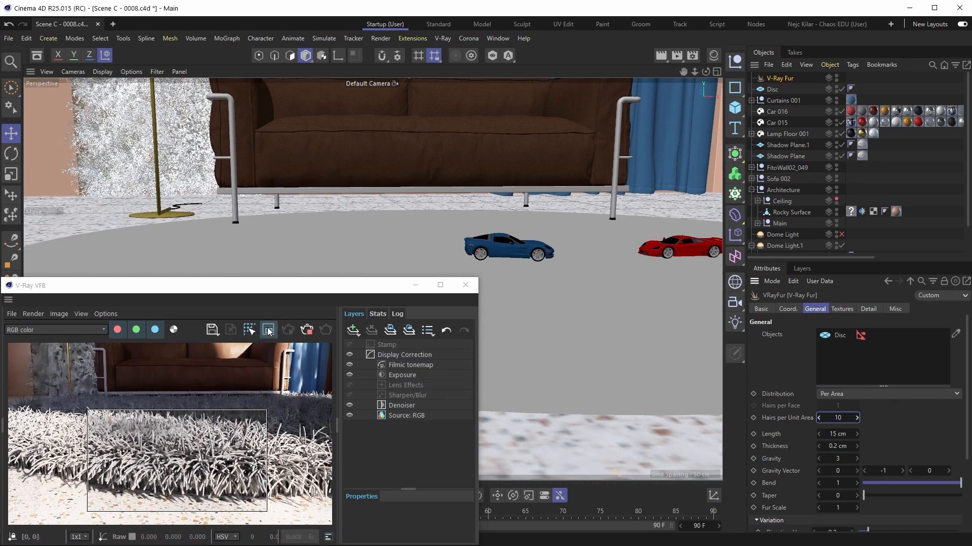
pyautogui.click(249, 330)
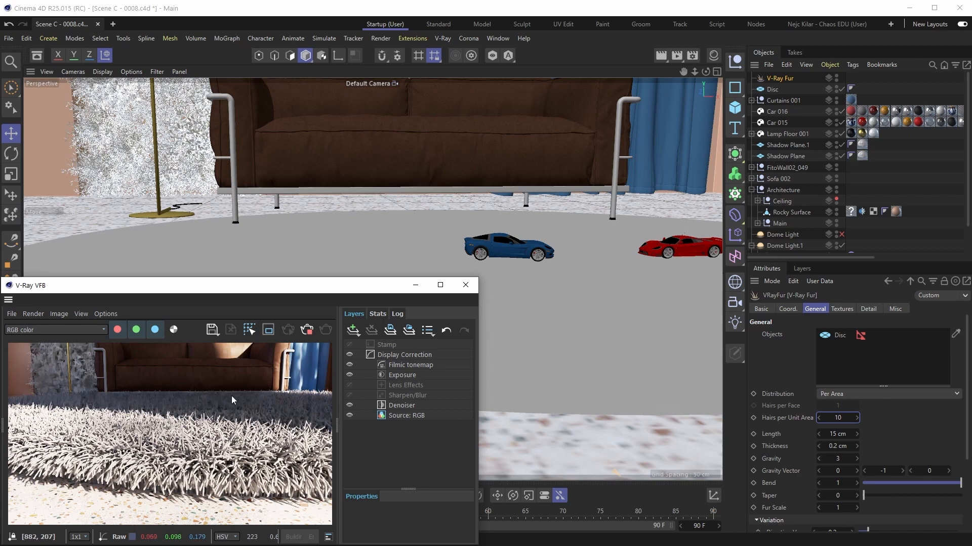
# Step: Turn the front-edge render region back on and examine the denser fur inside it
pyautogui.click(268, 329)
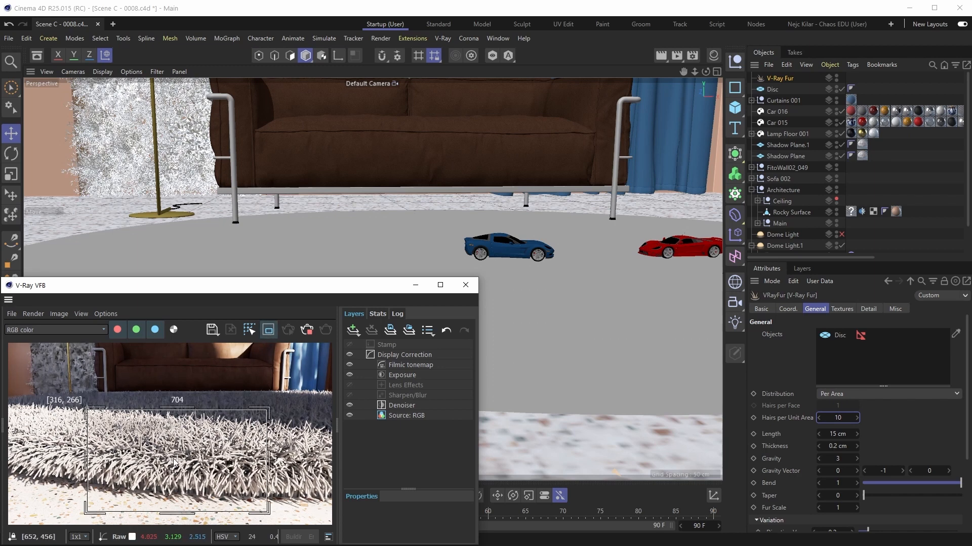
pyautogui.scroll(2, 177, 461)
pyautogui.moveTo(180, 459); pyautogui.dragTo(177, 431, button='middle')
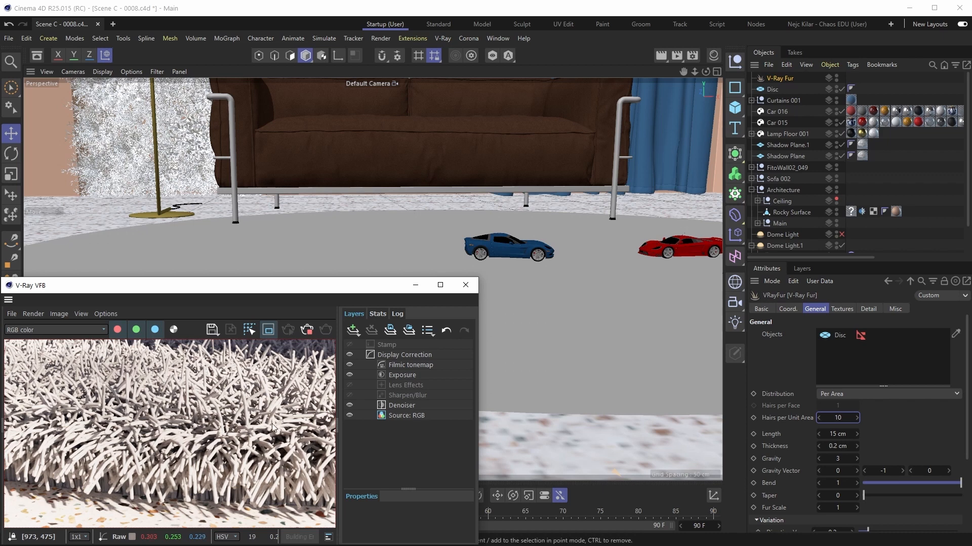
pyautogui.scroll(-1, 254, 417)
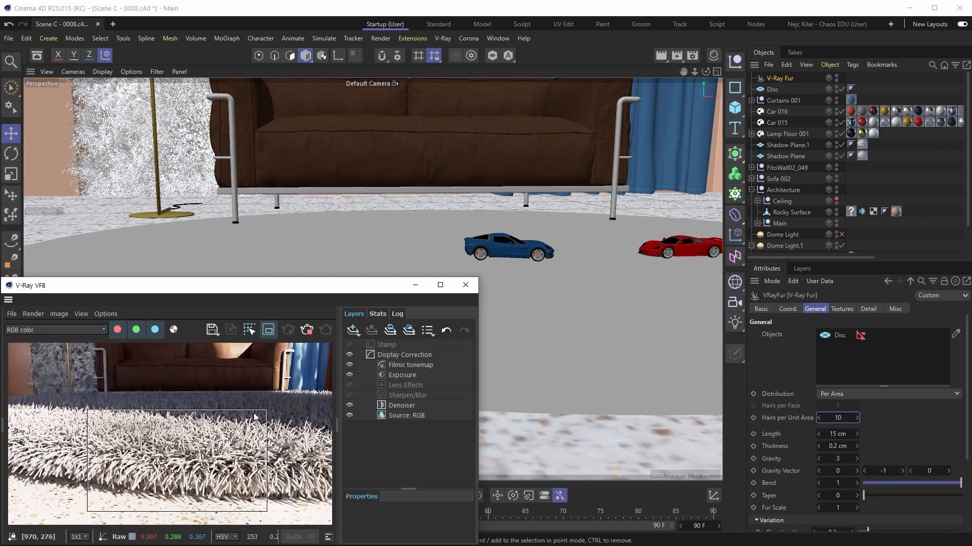
# Step: Set the fur's hair length to 2 cm and view the rug in the full-frame render
pyautogui.click(837, 434)
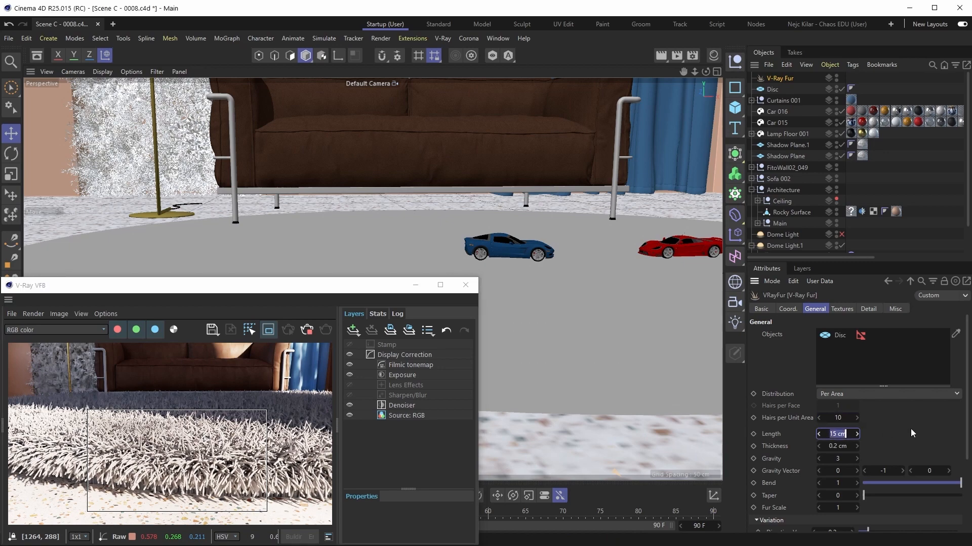
pyautogui.write('2')
pyautogui.press('Return')
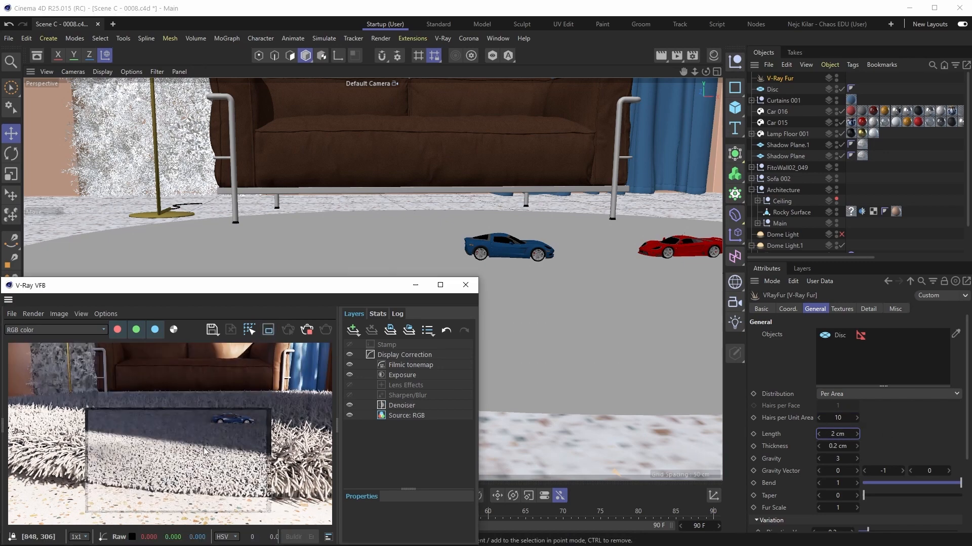
pyautogui.scroll(2, 186, 490)
pyautogui.scroll(-2, 192, 479)
pyautogui.scroll(2, 196, 482)
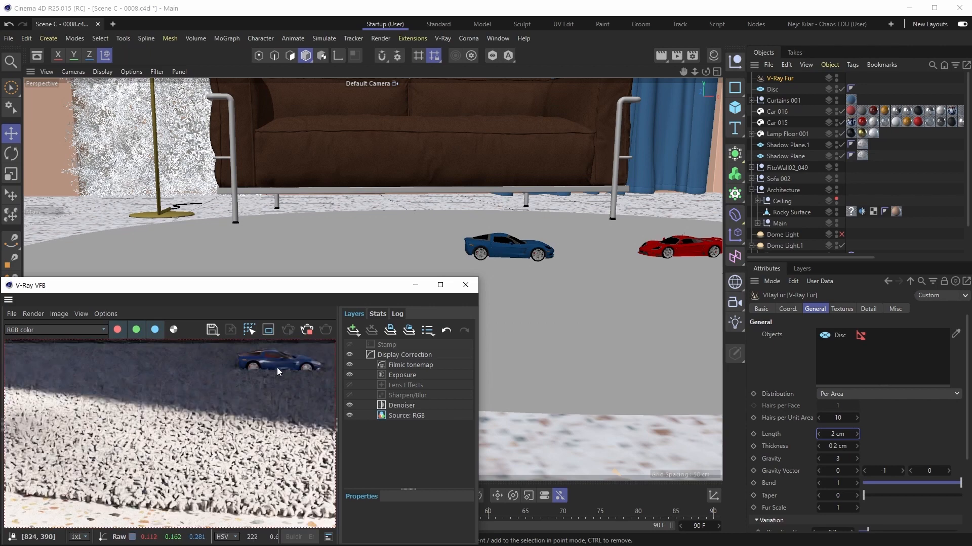
# Step: Re-enable the render region over the rug's front edge and inspect the short hairs up close
pyautogui.click(268, 330)
pyautogui.scroll(3, 247, 427)
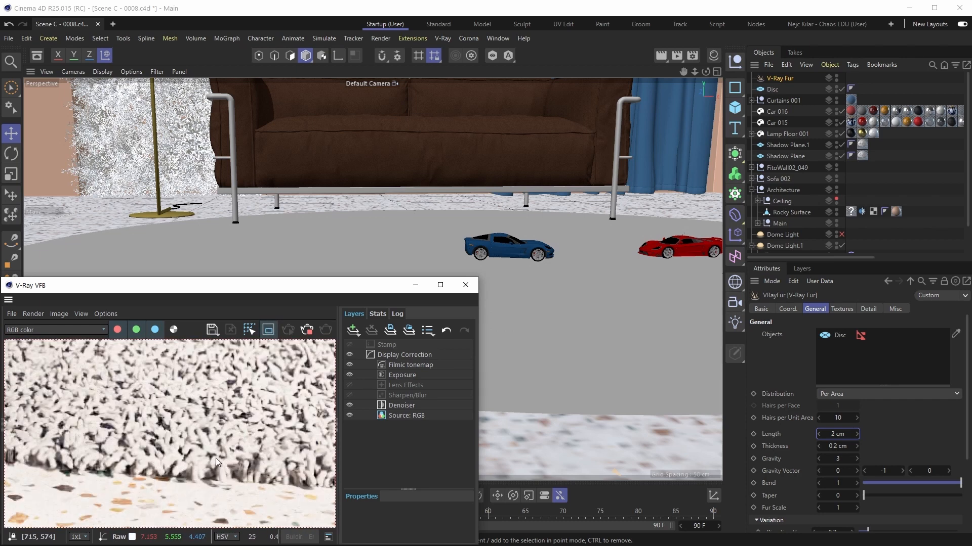
pyautogui.moveTo(214, 454); pyautogui.dragTo(187, 463, button='middle')
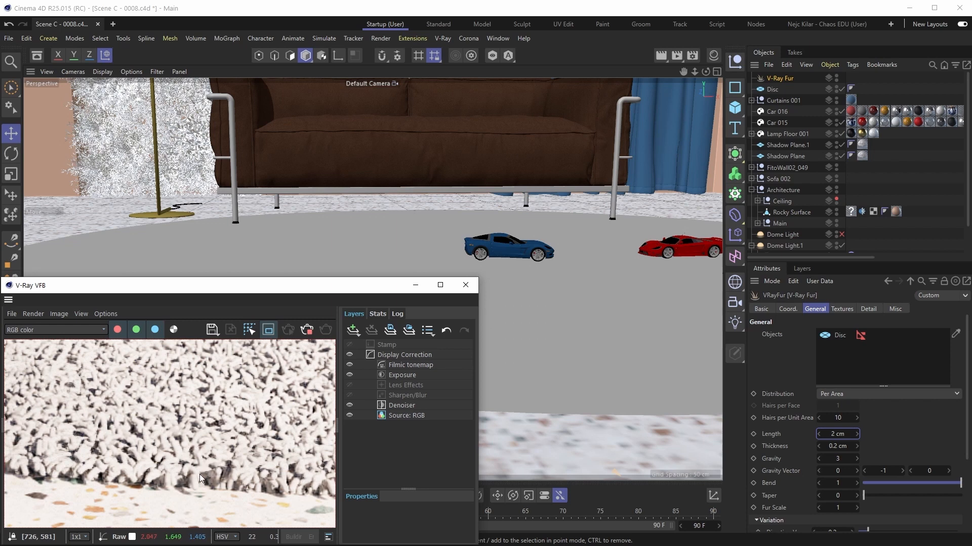
pyautogui.scroll(-2, 221, 474)
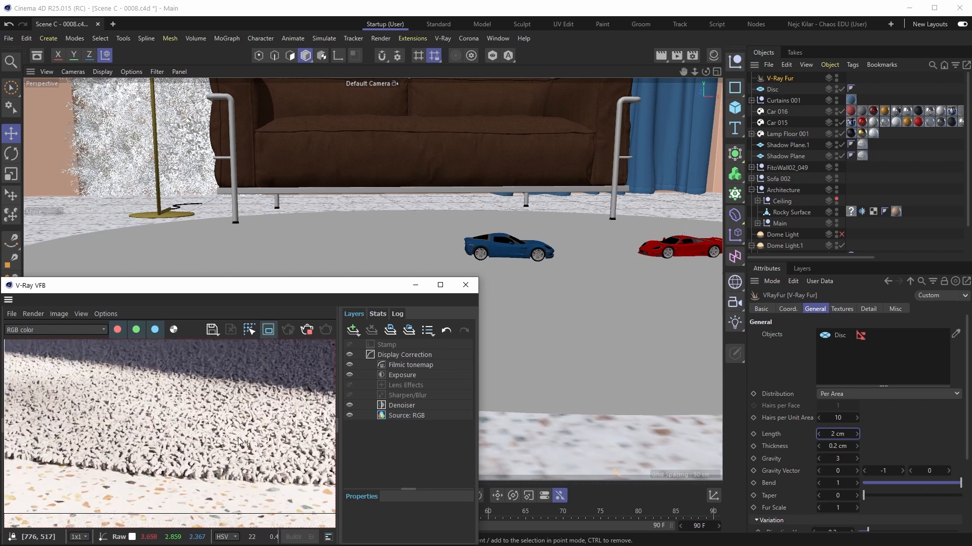
pyautogui.scroll(-3, 221, 455)
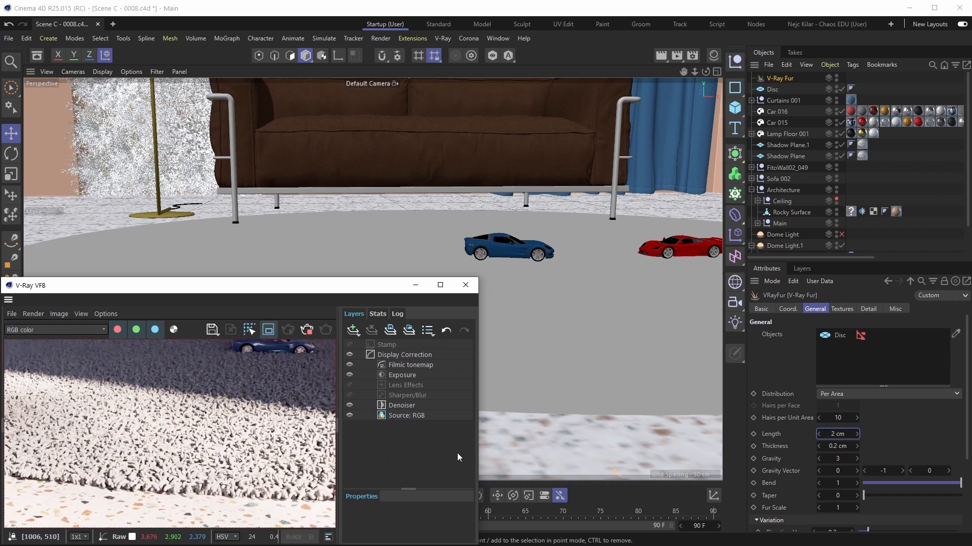
# Step: Set the hair thickness to 0.1 cm and inspect the thinner hairs in the render region
pyautogui.click(836, 446)
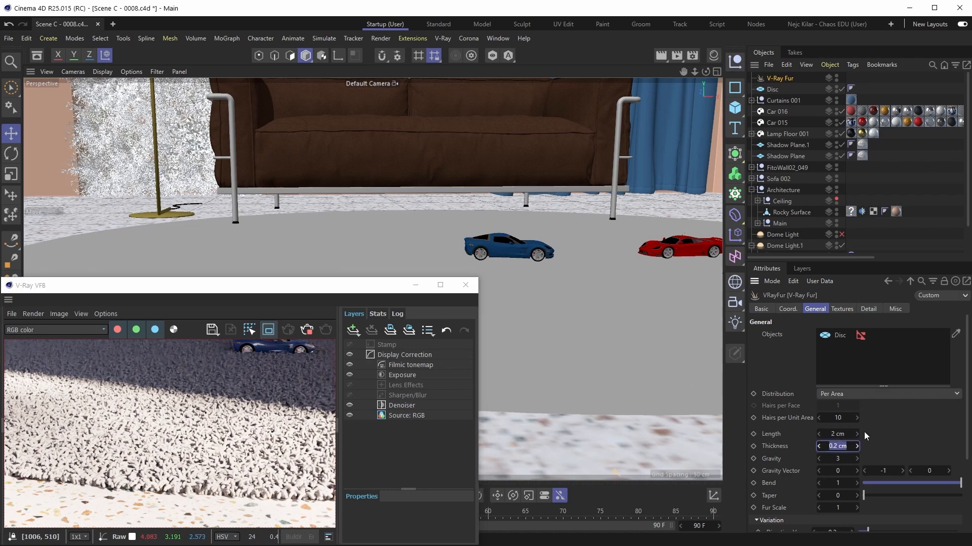
pyautogui.write('0.1')
pyautogui.press('Return')
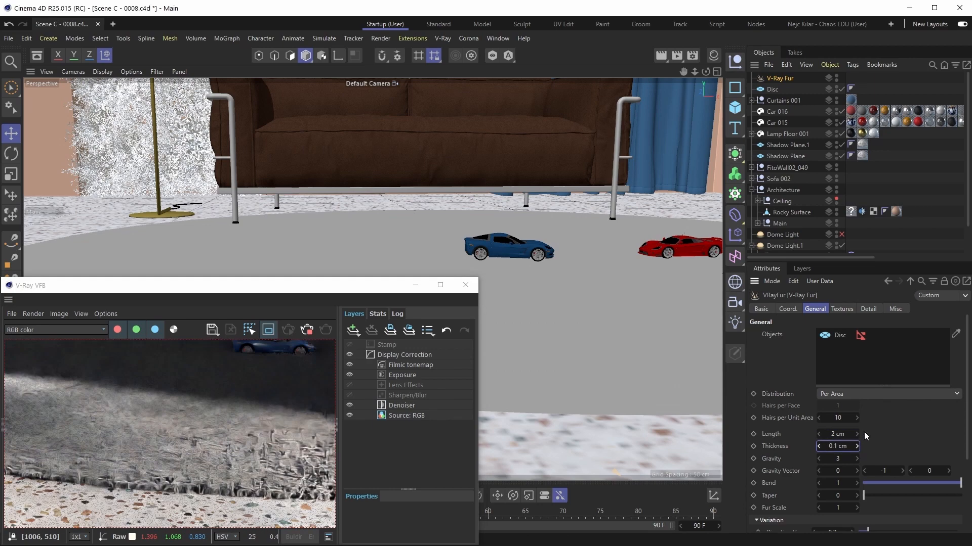
pyautogui.moveTo(181, 459); pyautogui.dragTo(197, 437, button='middle')
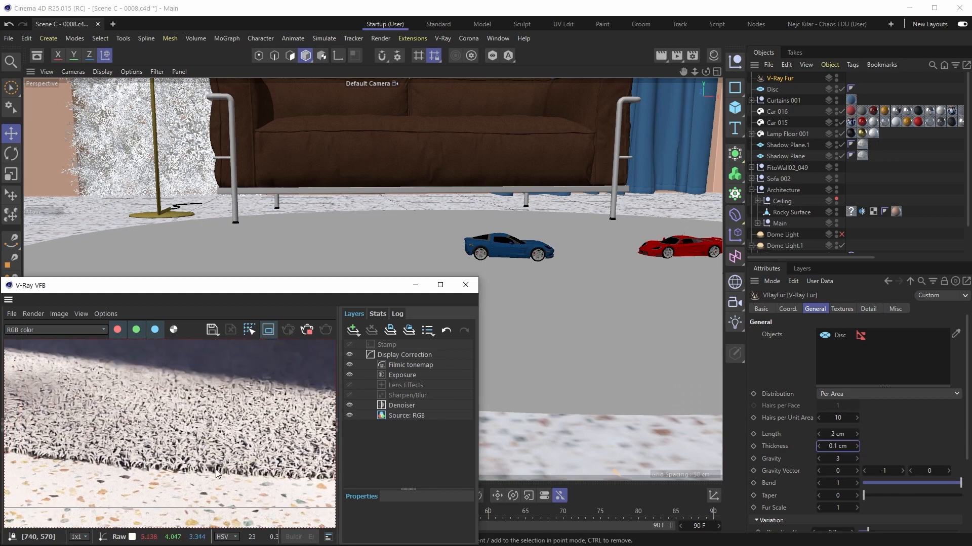
pyautogui.moveTo(224, 468); pyautogui.dragTo(204, 471, button='middle')
pyautogui.scroll(-3, 206, 473)
pyautogui.scroll(5, 208, 476)
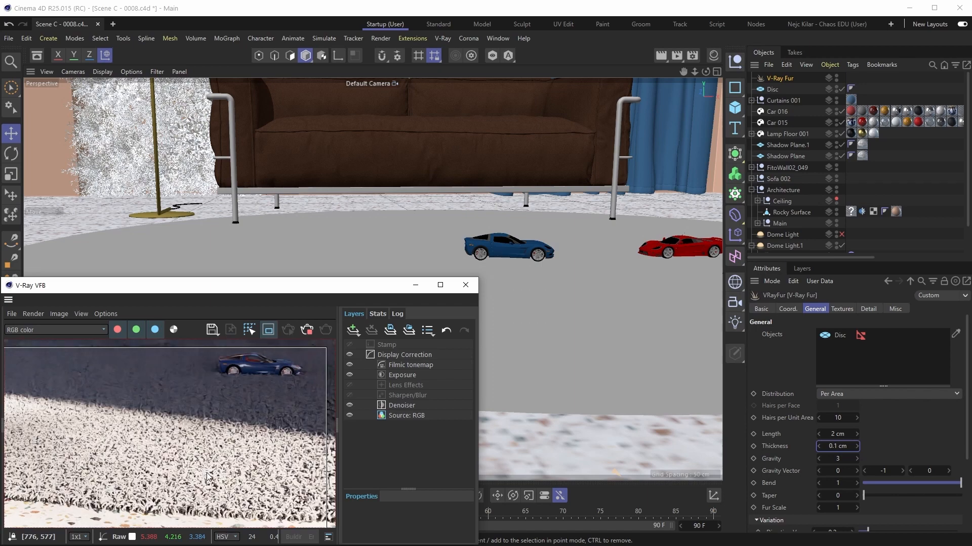
pyautogui.scroll(-3, 207, 466)
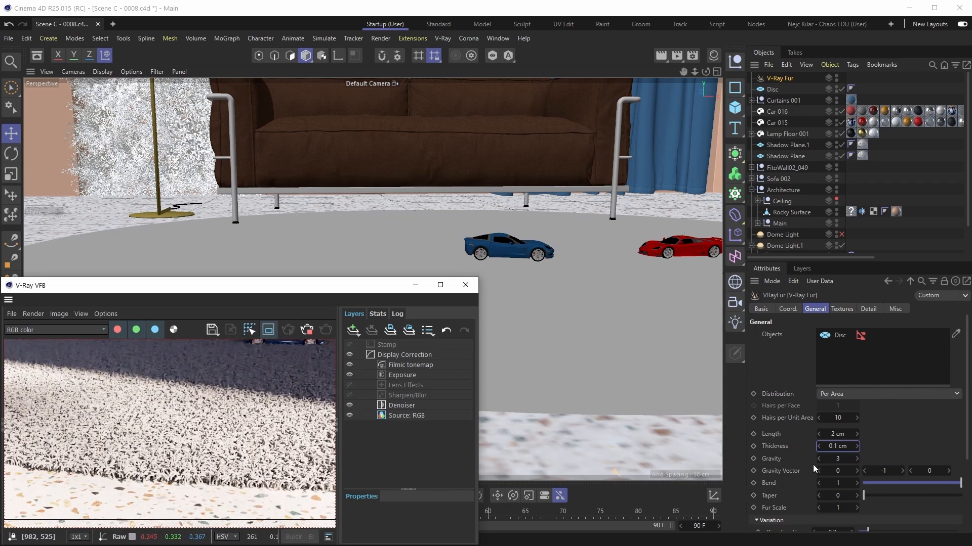
# Step: Set the fur's hair thickness to 0.05 cm and inspect the finer hairs along the rug's front edge in the render
pyautogui.click(841, 446)
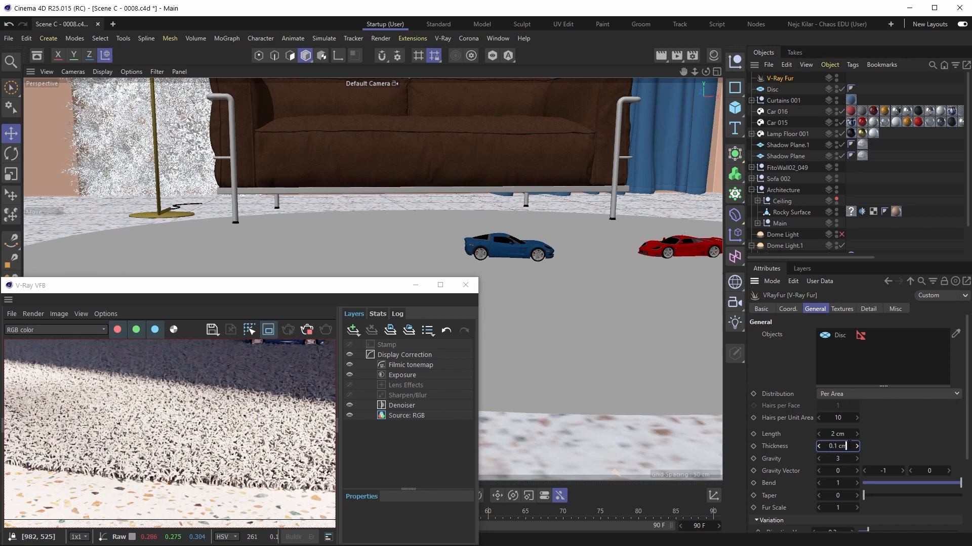
pyautogui.write('0.05')
pyautogui.press('Return')
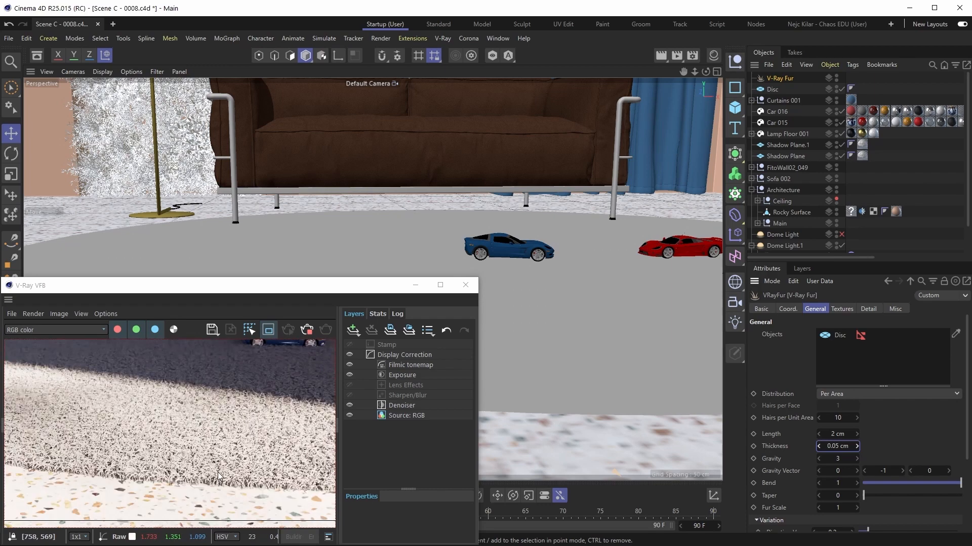
pyautogui.scroll(-1, 218, 476)
pyautogui.scroll(1, 236, 456)
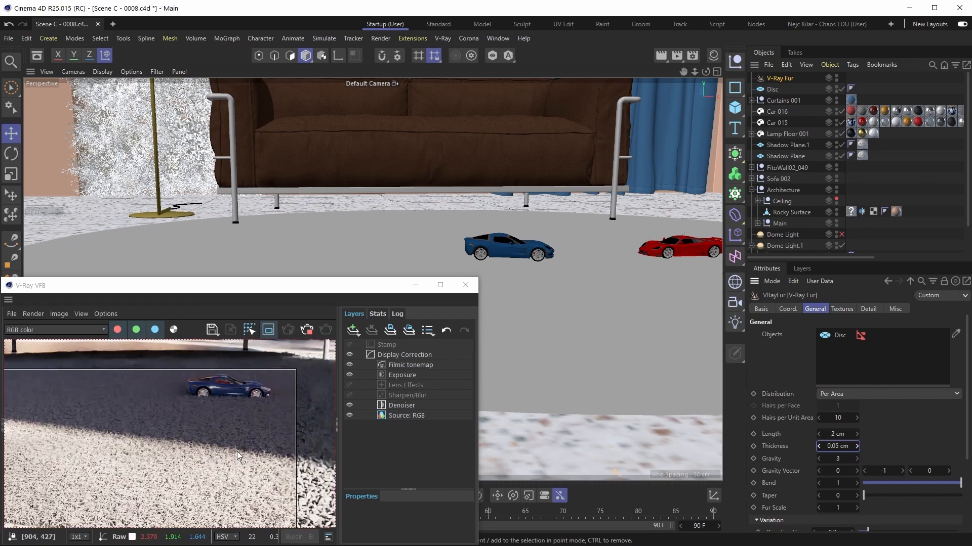
pyautogui.scroll(-1, 237, 452)
pyautogui.scroll(1, 223, 470)
pyautogui.moveTo(223, 470); pyautogui.dragTo(240, 453, button='middle')
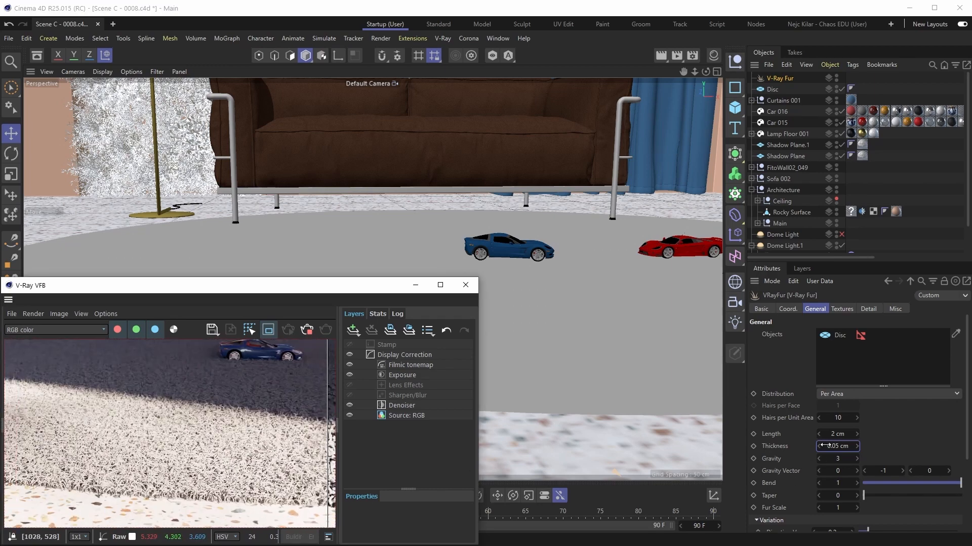
# Step: Set the fur's hair length to 1.25 cm and inspect the shorter pile in the render, both close up and in full frame
pyautogui.click(838, 434)
pyautogui.write('1')
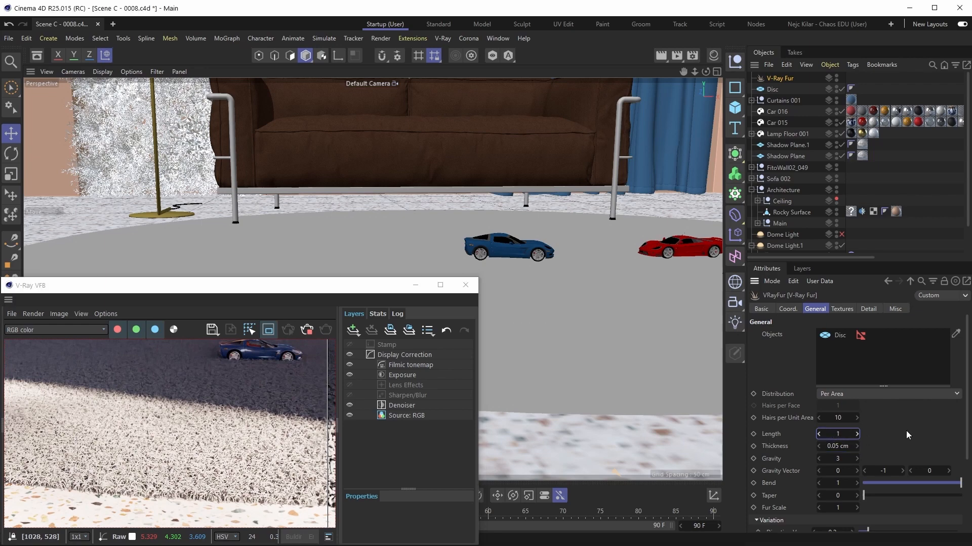
pyautogui.write('.25')
pyautogui.press('Return')
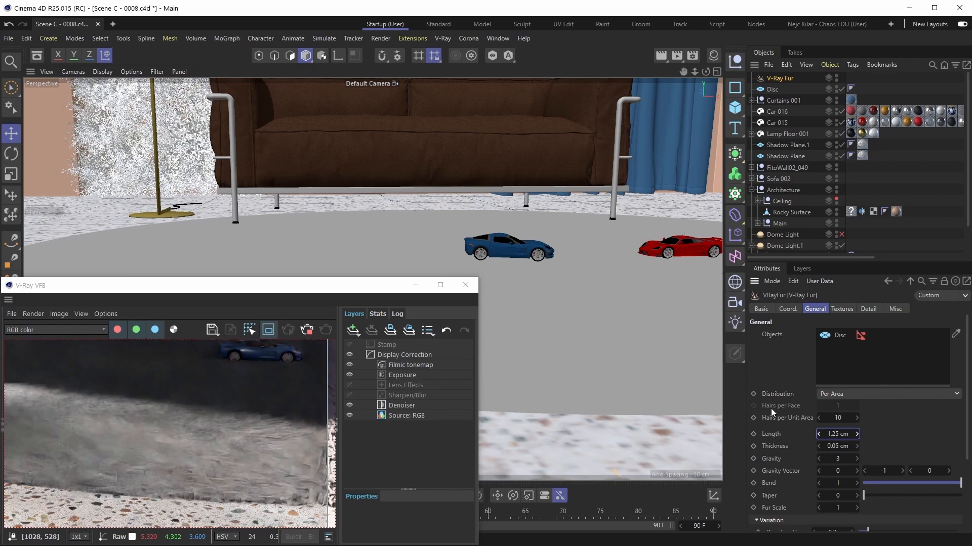
pyautogui.moveTo(152, 419); pyautogui.dragTo(214, 427, button='middle')
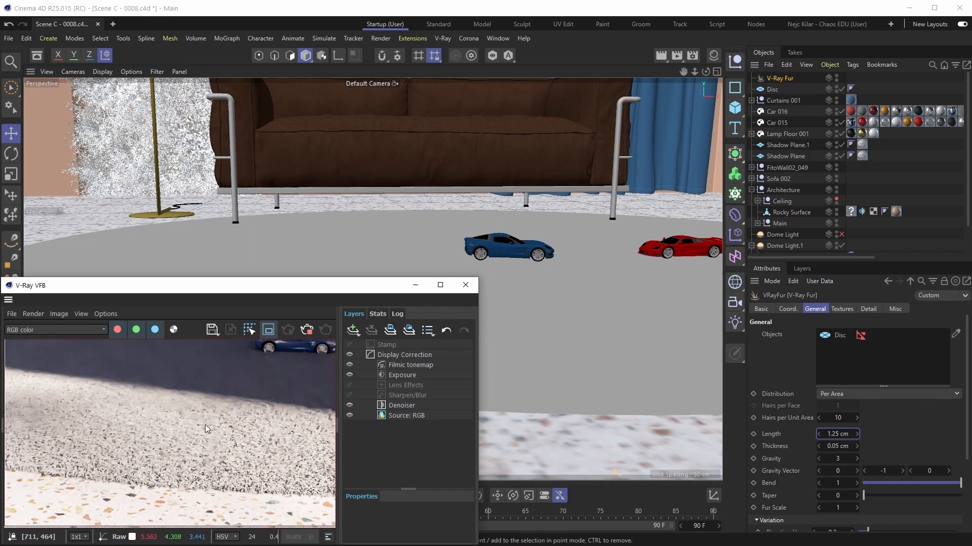
pyautogui.moveTo(203, 448); pyautogui.dragTo(236, 408, button='middle')
pyautogui.scroll(-1, 235, 407)
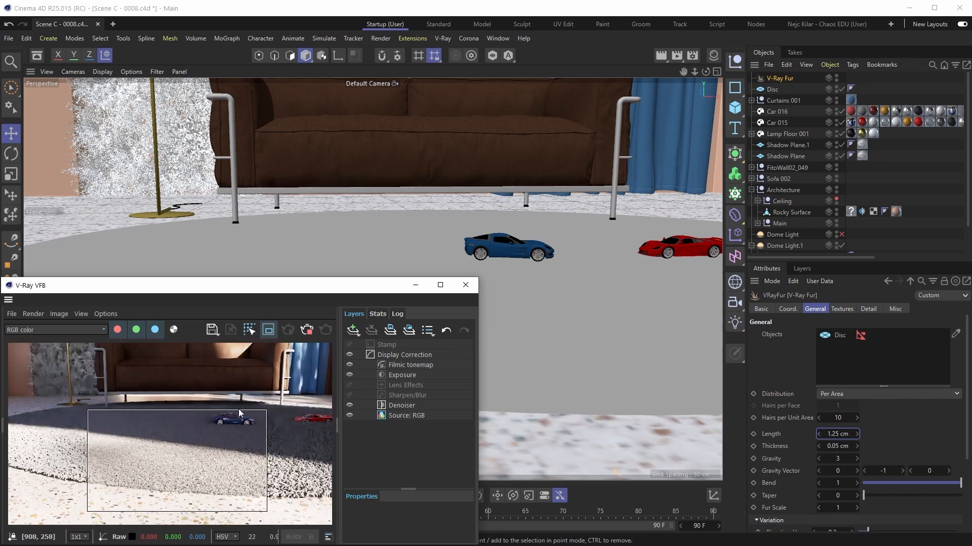
# Step: Turn off the front-edge render region, frame the red car up close, and draw a new render region around it
pyautogui.click(268, 330)
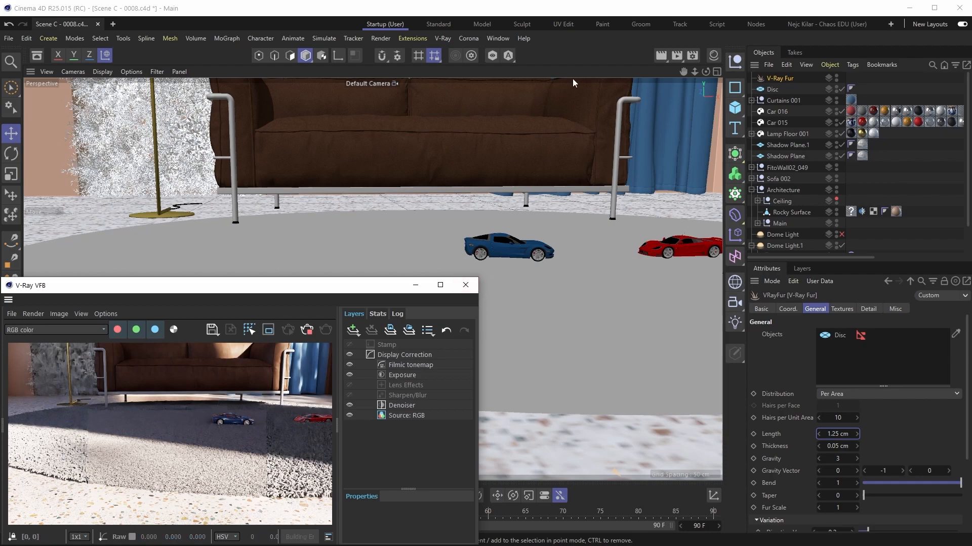
pyautogui.keyDown('alt'); pyautogui.moveTo(650, 253); pyautogui.dragTo(407, 258, button='middle'); pyautogui.keyUp('alt')
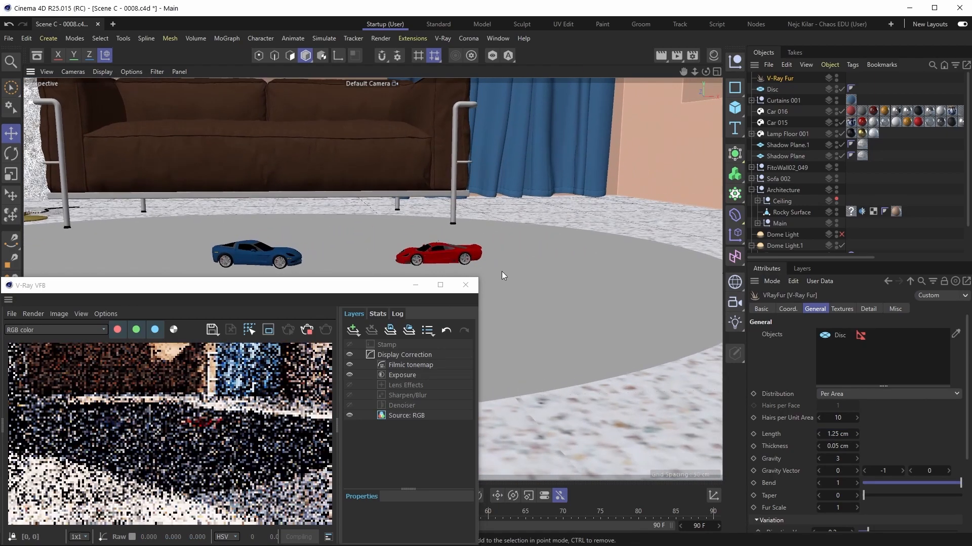
pyautogui.keyDown('alt'); pyautogui.moveTo(438, 257); pyautogui.dragTo(426, 232, button='right'); pyautogui.keyUp('alt')
pyautogui.keyDown('alt'); pyautogui.moveTo(426, 233); pyautogui.dragTo(404, 225, button='middle'); pyautogui.keyUp('alt')
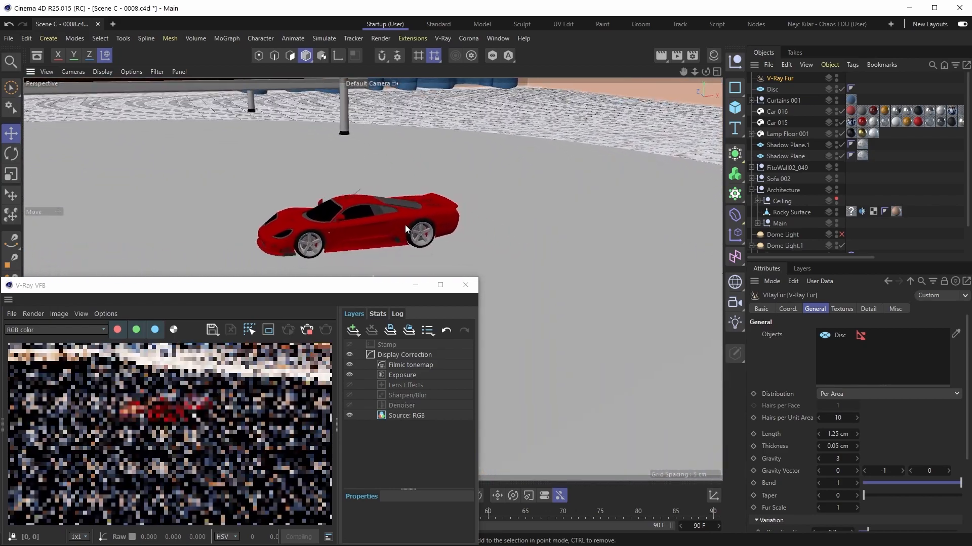
pyautogui.keyDown('alt'); pyautogui.moveTo(404, 225); pyautogui.dragTo(397, 242); pyautogui.keyUp('alt')
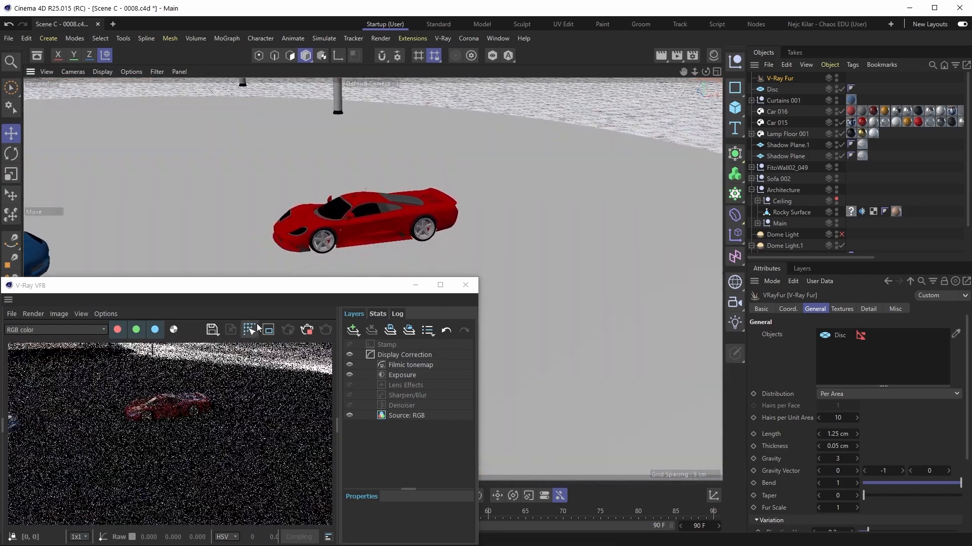
pyautogui.click(268, 329)
pyautogui.moveTo(86, 372); pyautogui.dragTo(232, 475)
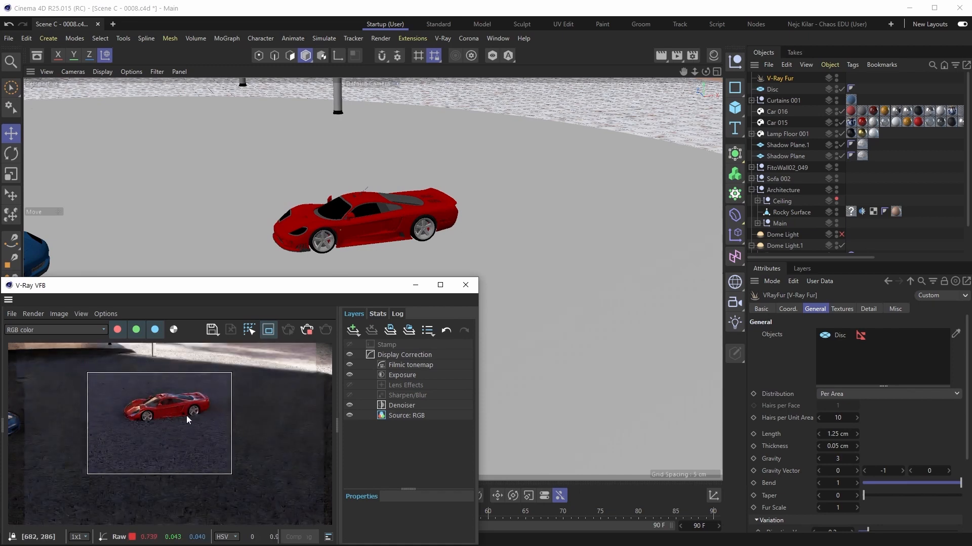
# Step: Examine the fur around the red car's wheels inside the render region
pyautogui.scroll(4, 162, 425)
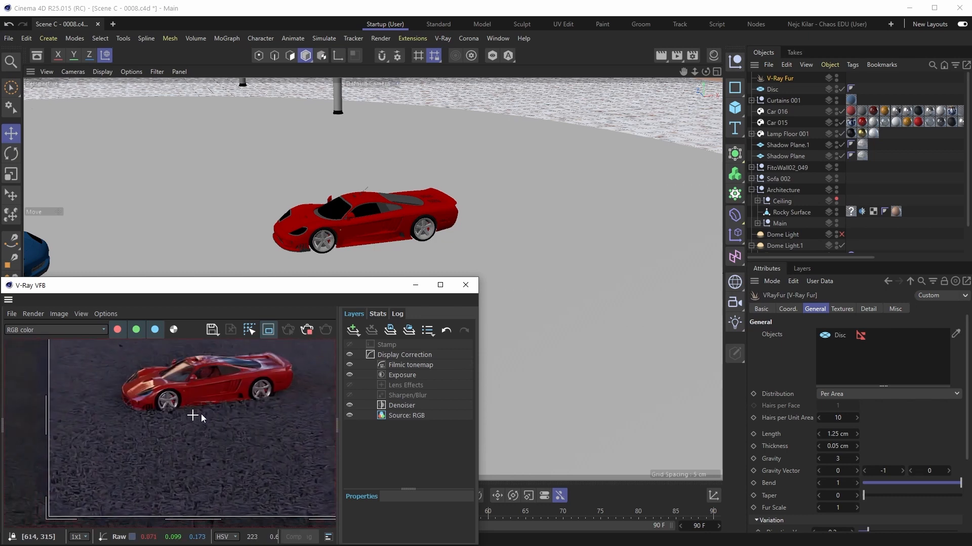
pyautogui.moveTo(197, 413)
pyautogui.mouseDown(button='middle')
pyautogui.moveTo(201, 423)
pyautogui.moveTo(211, 413)
pyautogui.mouseUp(button='middle')
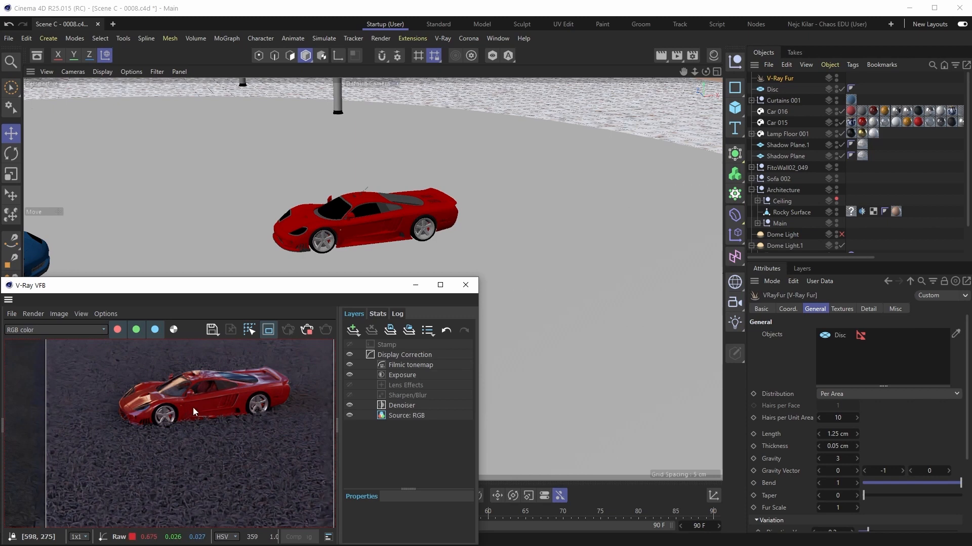
pyautogui.scroll(-2, 202, 409)
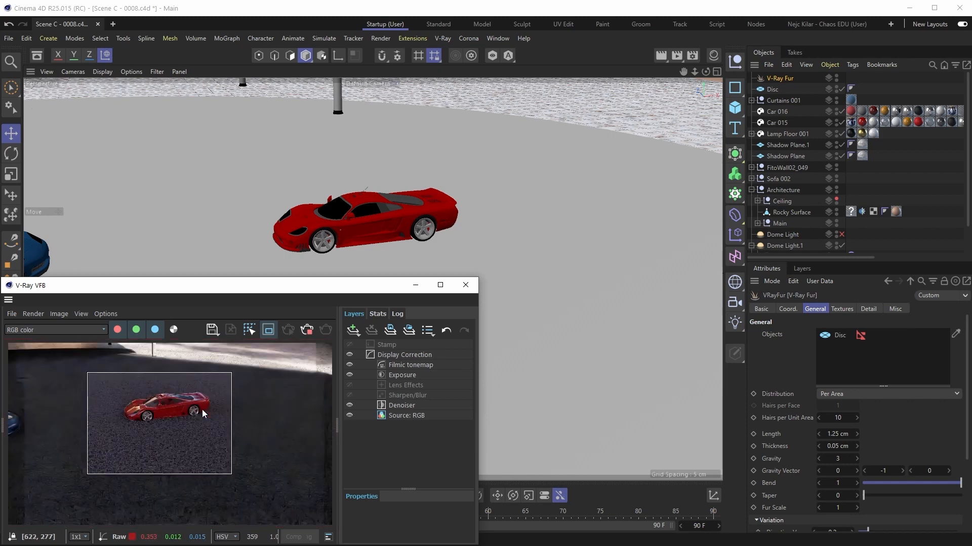
pyautogui.scroll(2, 159, 427)
pyautogui.moveTo(180, 420); pyautogui.dragTo(192, 427, button='middle')
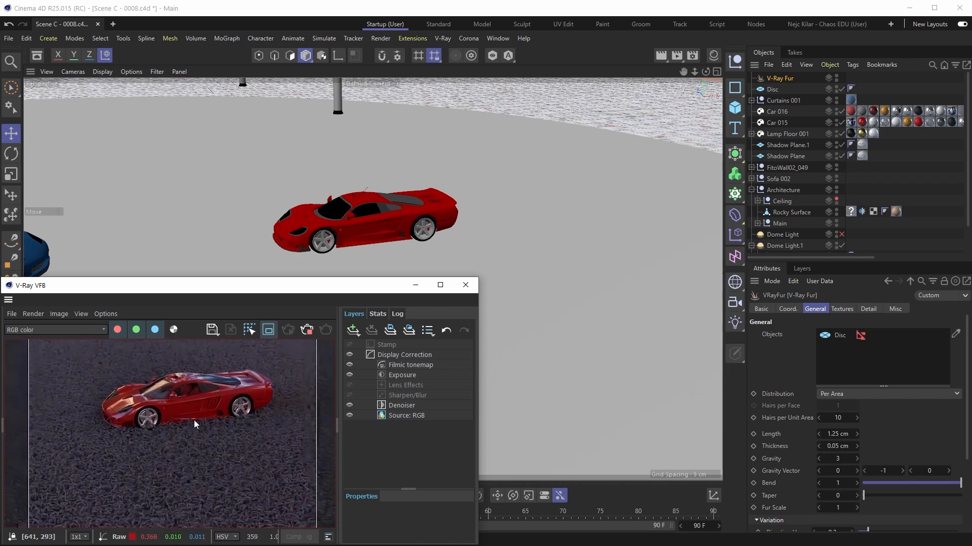
pyautogui.scroll(-2, 192, 419)
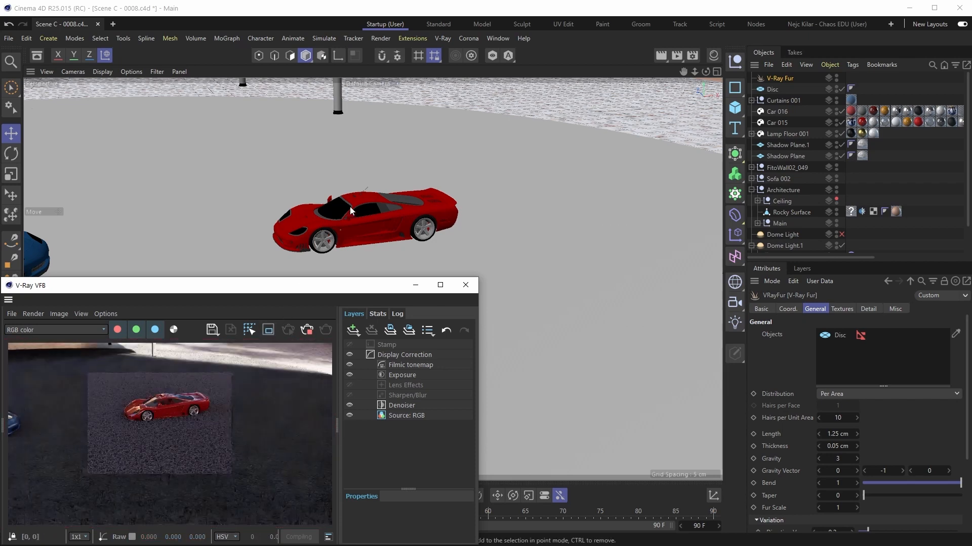
# Step: Return to the full-frame render and reframe the view on the rug's front edge with both cars in the background
pyautogui.keyDown('alt'); pyautogui.moveTo(348, 214); pyautogui.dragTo(277, 236, button='right'); pyautogui.keyUp('alt')
pyautogui.keyDown('alt'); pyautogui.moveTo(278, 236); pyautogui.dragTo(283, 229); pyautogui.keyUp('alt')
pyautogui.moveTo(172, 252)
pyautogui.keyDown('alt'); pyautogui.mouseDown()
pyautogui.moveTo(372, 207)
pyautogui.moveTo(393, 223)
pyautogui.moveTo(367, 239)
pyautogui.mouseUp(); pyautogui.keyUp('alt')
pyautogui.keyDown('alt'); pyautogui.moveTo(277, 250); pyautogui.dragTo(316, 256); pyautogui.keyUp('alt')
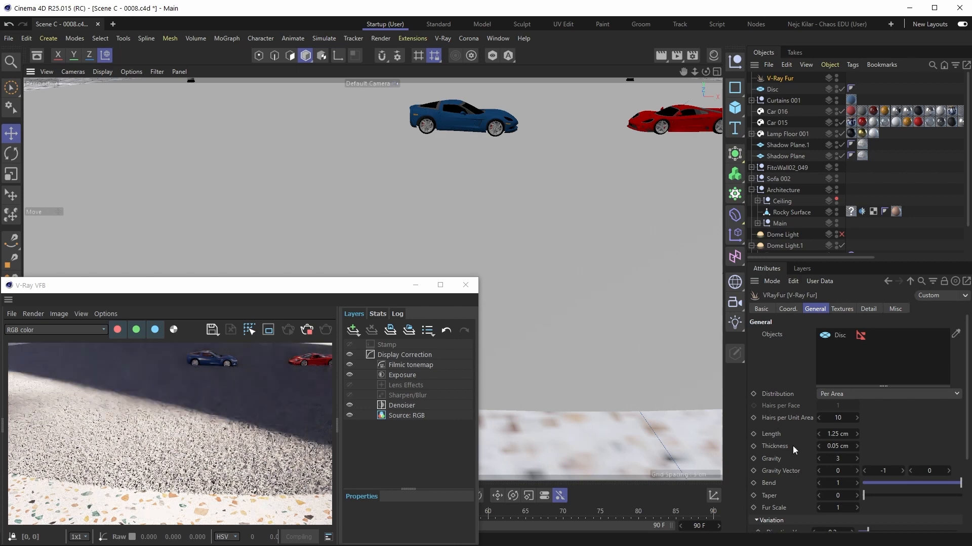
# Step: Switch to the V-Ray Fur documentation page in the browser and look through its overview, general parameters and example sections
pyautogui.scroll(-4, 894, 361)
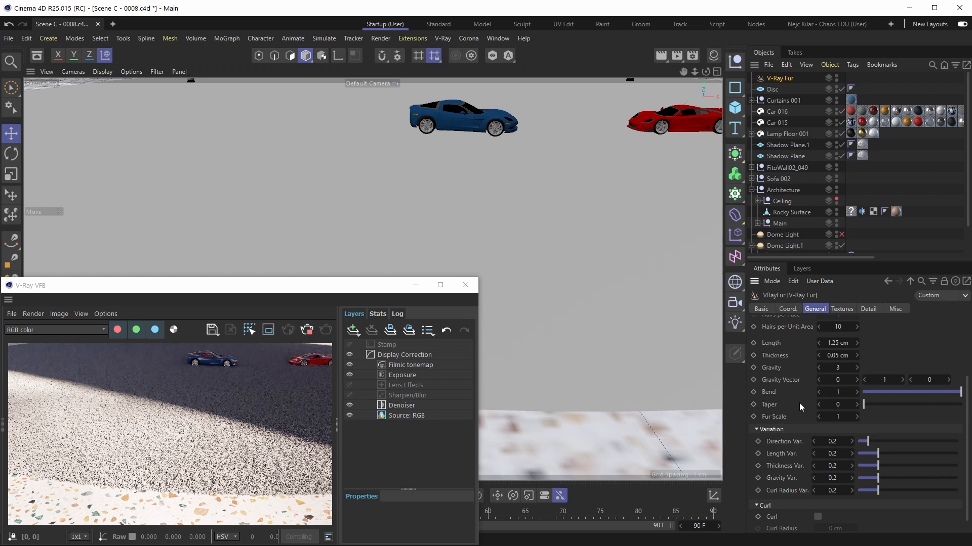
pyautogui.moveTo(0, 42); pyautogui.dragTo(764, 39)
pyautogui.scroll(-1, 495, 189)
pyautogui.scroll(10, 358, 183)
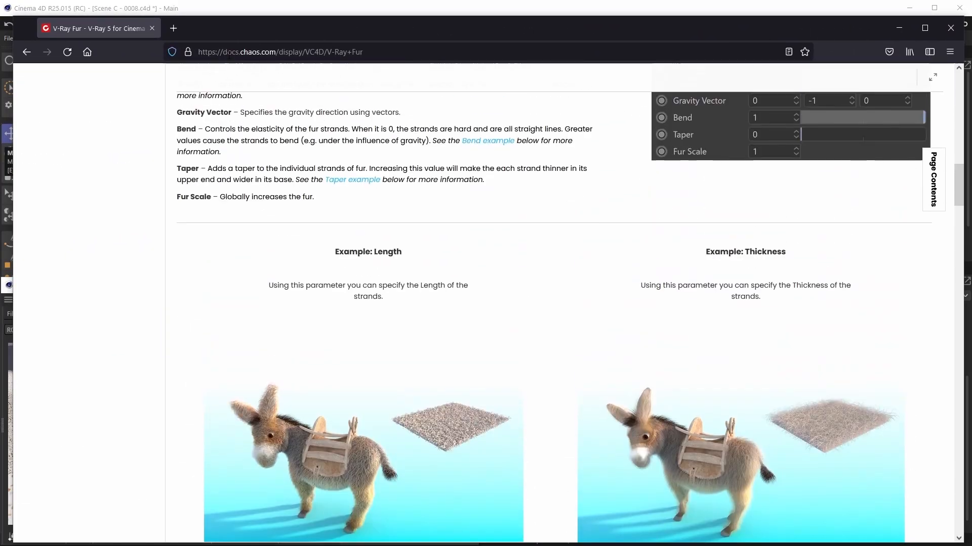
pyautogui.scroll(15, 287, 110)
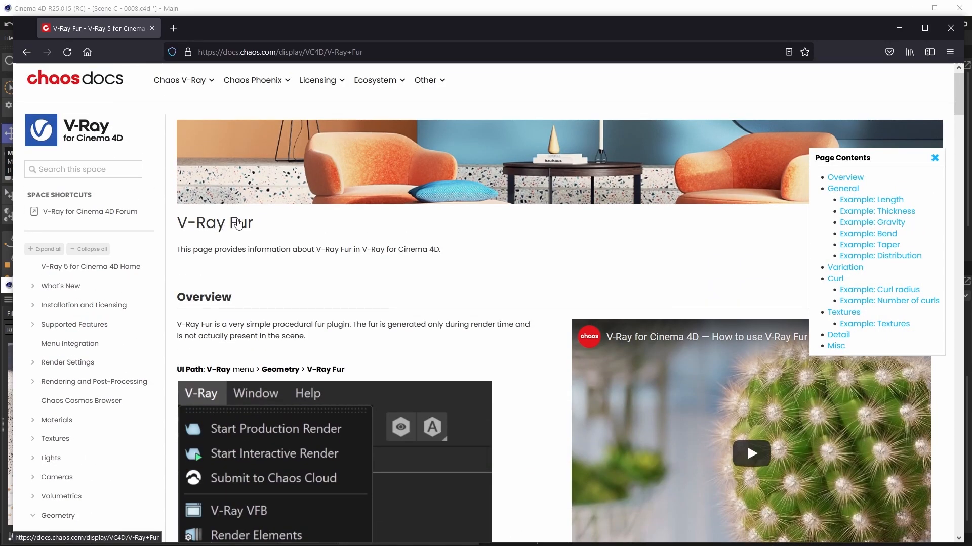
pyautogui.scroll(-15, 487, 288)
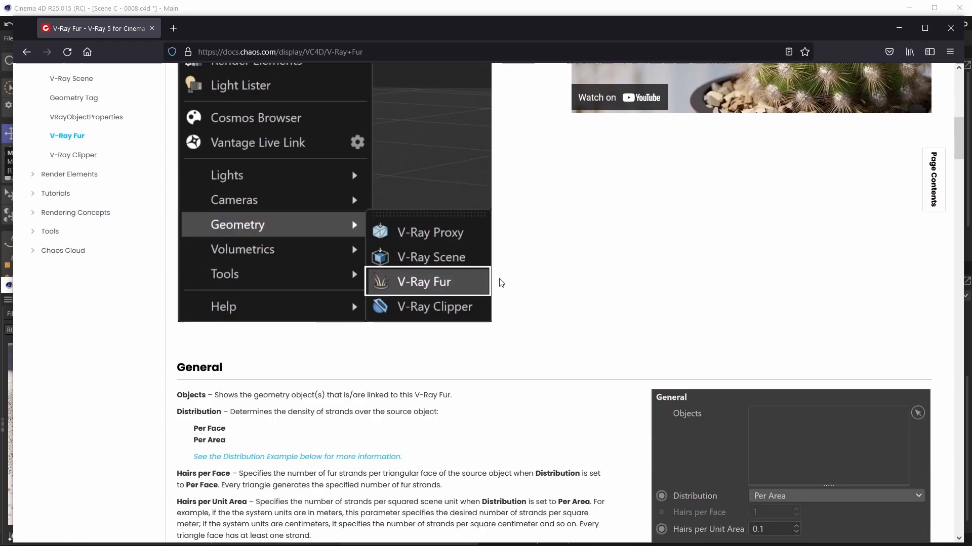
pyautogui.scroll(-10, 529, 309)
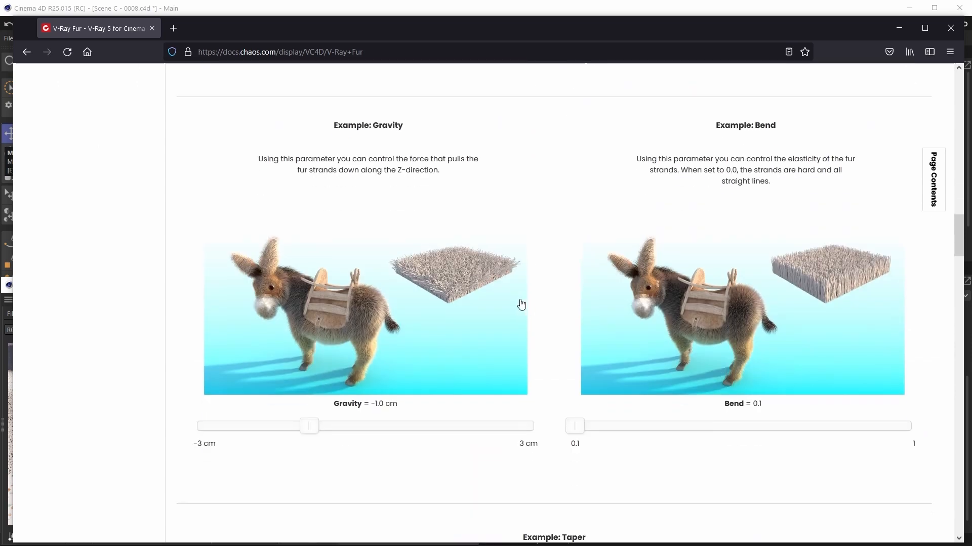
# Step: Preview the documentation's Gravity example at 0.5 cm beside the Bend example, and return to Cinema 4D
pyautogui.scroll(1, 521, 304)
pyautogui.scroll(-1, 506, 291)
pyautogui.moveTo(314, 428); pyautogui.dragTo(391, 433)
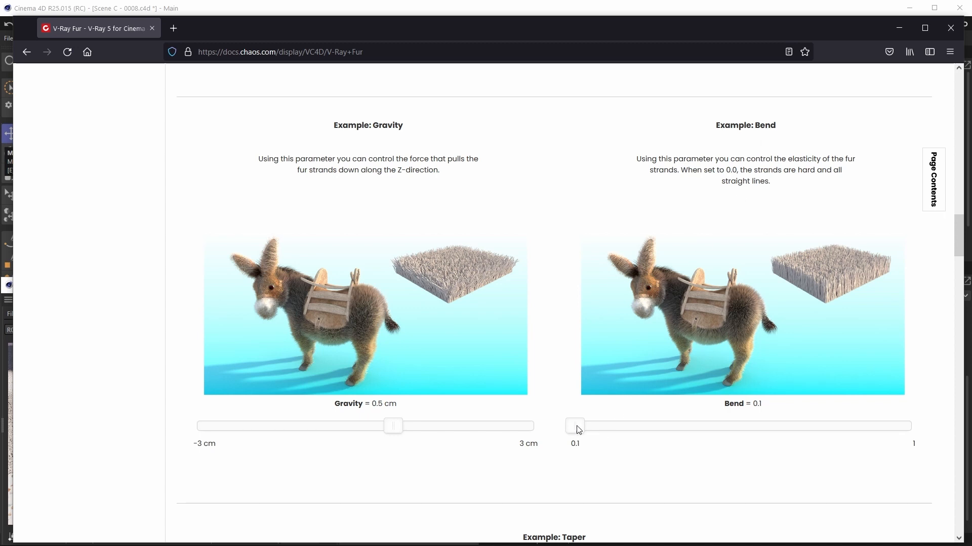
pyautogui.moveTo(575, 427)
pyautogui.mouseDown()
pyautogui.moveTo(906, 429)
pyautogui.moveTo(572, 429)
pyautogui.mouseUp()
pyautogui.moveTo(848, 26); pyautogui.dragTo(0, 9)
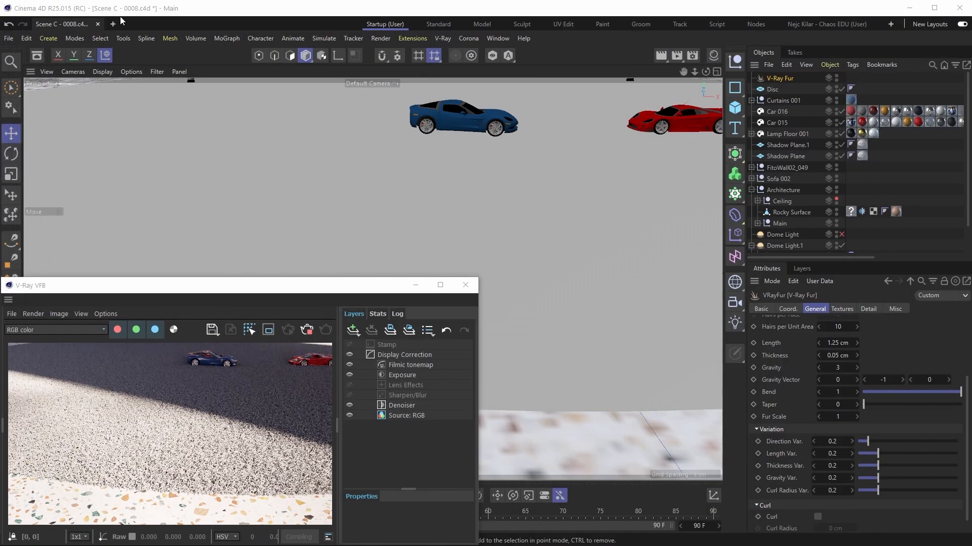
pyautogui.click(234, 20)
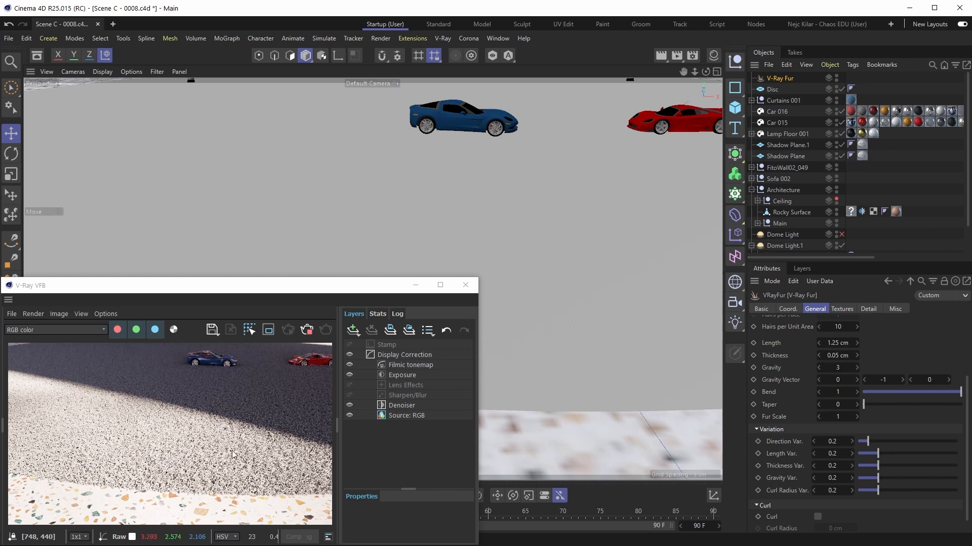
# Step: Set the fur's length variation to 0 and draw a render region over the rug's front edge in a close-up view
pyautogui.scroll(-1, 886, 395)
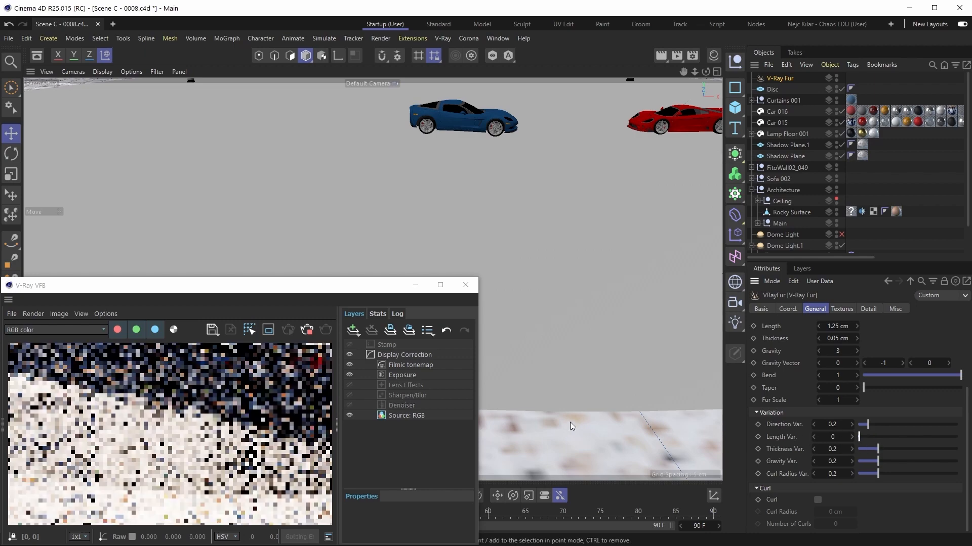
pyautogui.keyDown('alt'); pyautogui.moveTo(489, 407); pyautogui.dragTo(552, 387, button='right'); pyautogui.keyUp('alt')
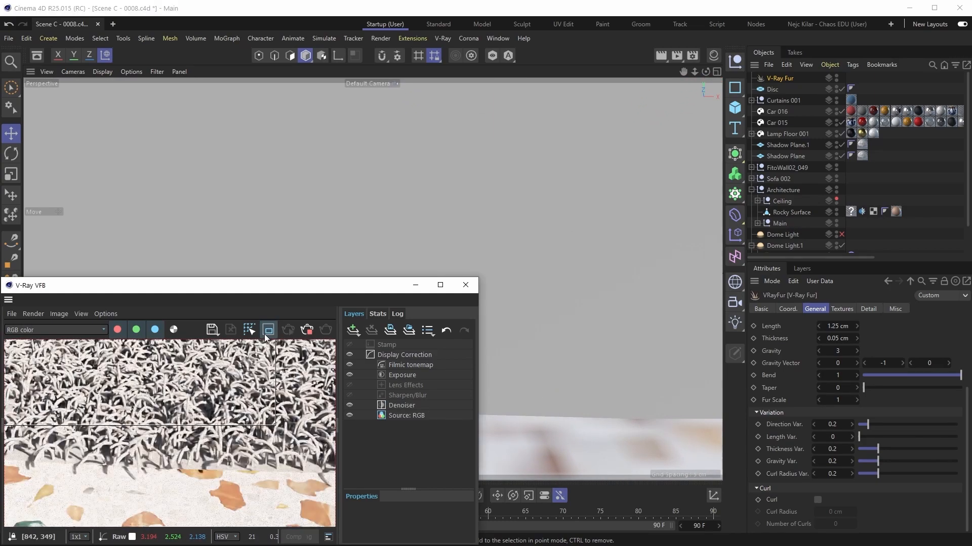
pyautogui.click(269, 330)
pyautogui.moveTo(87, 503); pyautogui.dragTo(291, 366)
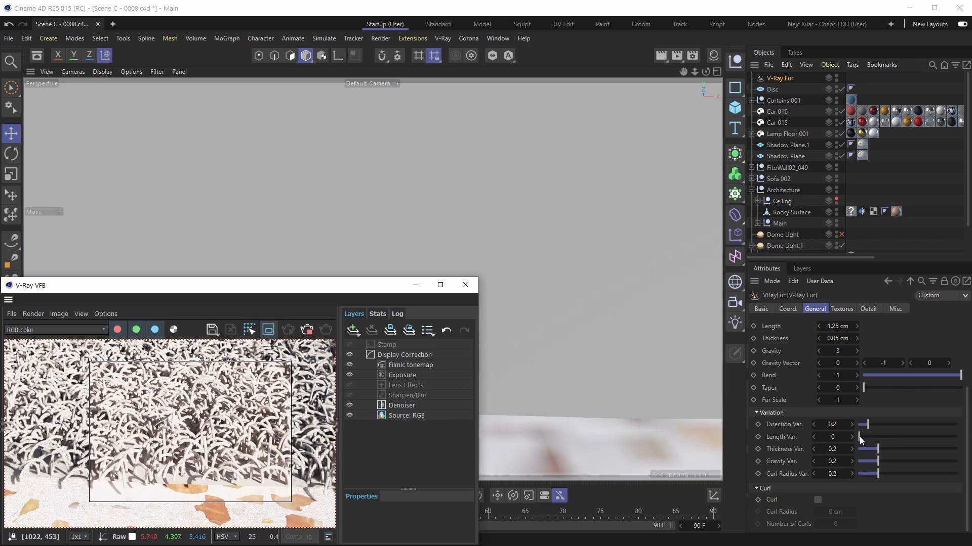
# Step: Switch the fur's length variation between 1 and 0 to compare uneven and uniform hairs in the render region, ending at 1
pyautogui.moveTo(859, 441); pyautogui.dragTo(962, 443)
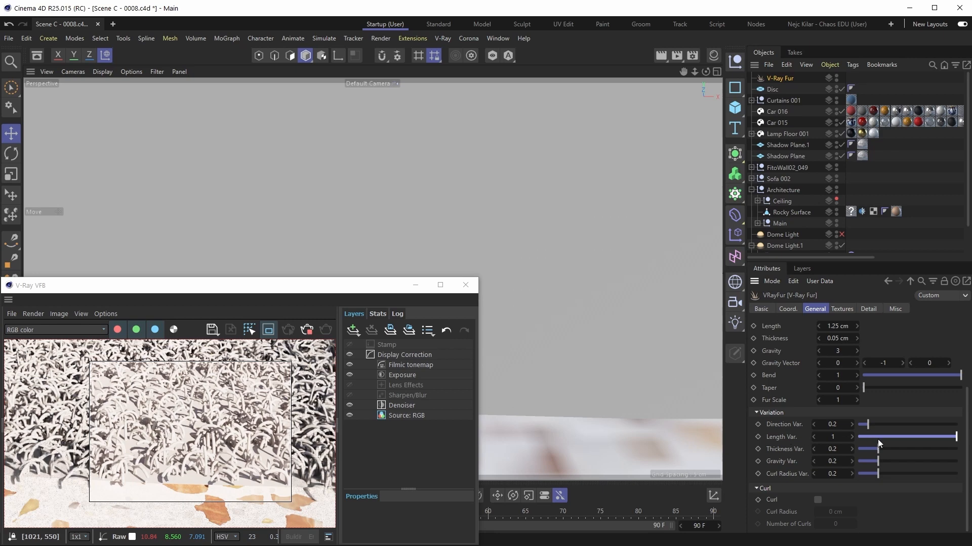
pyautogui.moveTo(877, 439); pyautogui.dragTo(801, 433)
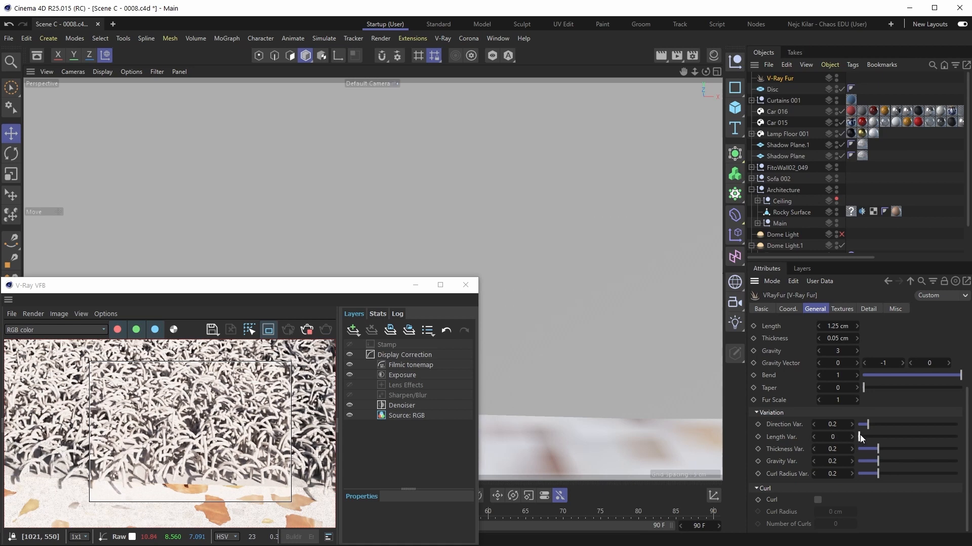
pyautogui.moveTo(860, 435); pyautogui.dragTo(946, 434)
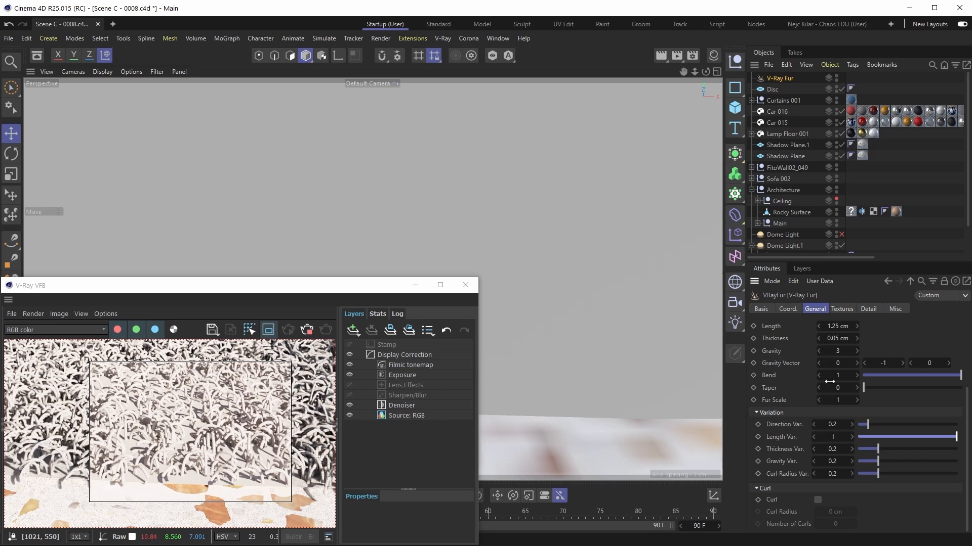
# Step: Reset the fur's length variation to 0.2 and view the whole rug edge in the render
pyautogui.rightClick(851, 437)
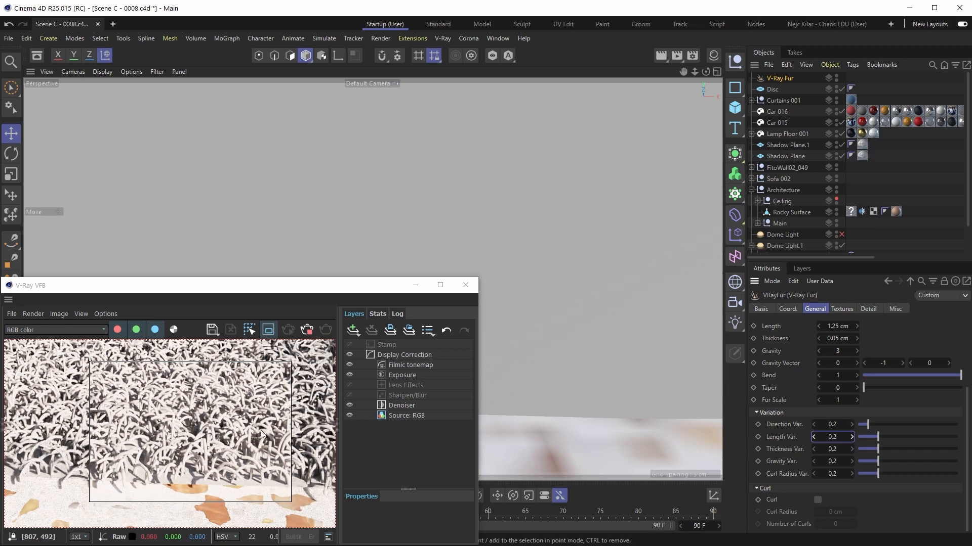
pyautogui.scroll(-1, 156, 438)
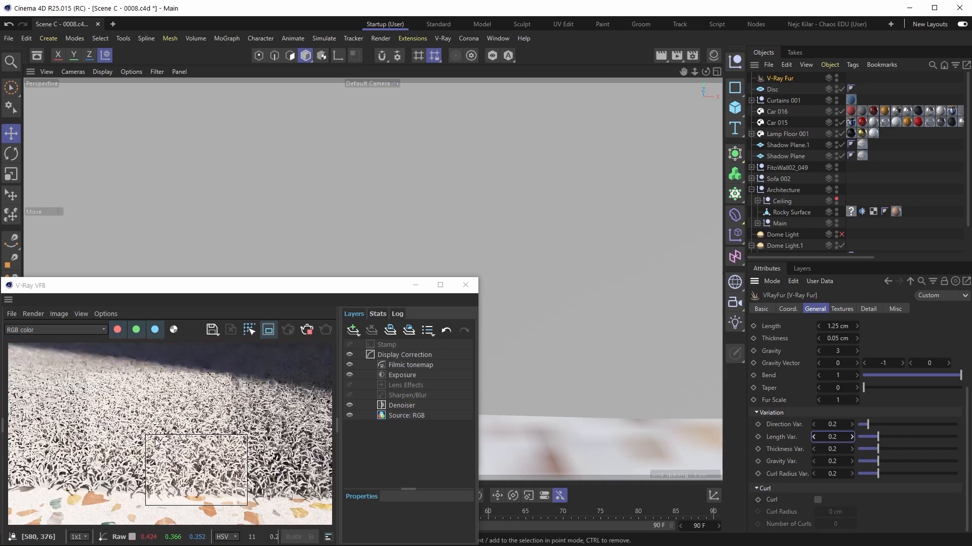
# Step: Draw a new render region around the hairs at the rug's front edge in a close-up view
pyautogui.click(269, 331)
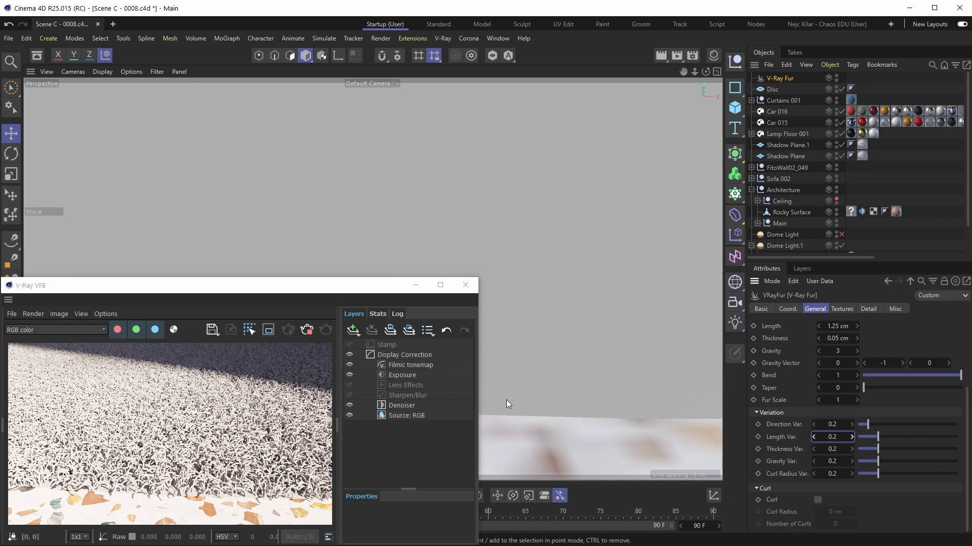
pyautogui.click(268, 330)
pyautogui.scroll(6, 253, 421)
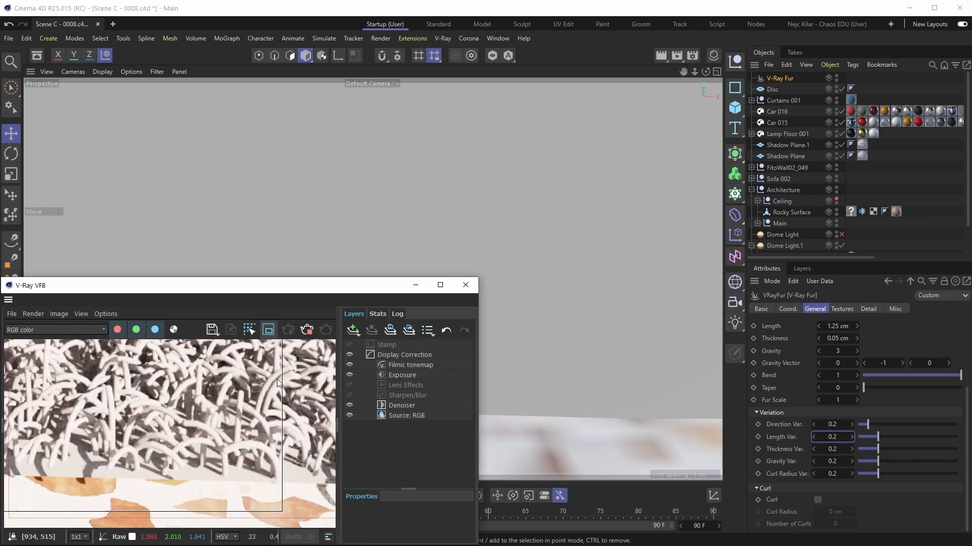
pyautogui.moveTo(253, 420); pyautogui.dragTo(191, 424, button='middle')
pyautogui.moveTo(87, 476)
pyautogui.mouseDown()
pyautogui.moveTo(176, 431)
pyautogui.moveTo(250, 364)
pyautogui.mouseUp()
pyautogui.moveTo(87, 476); pyautogui.dragTo(58, 481)
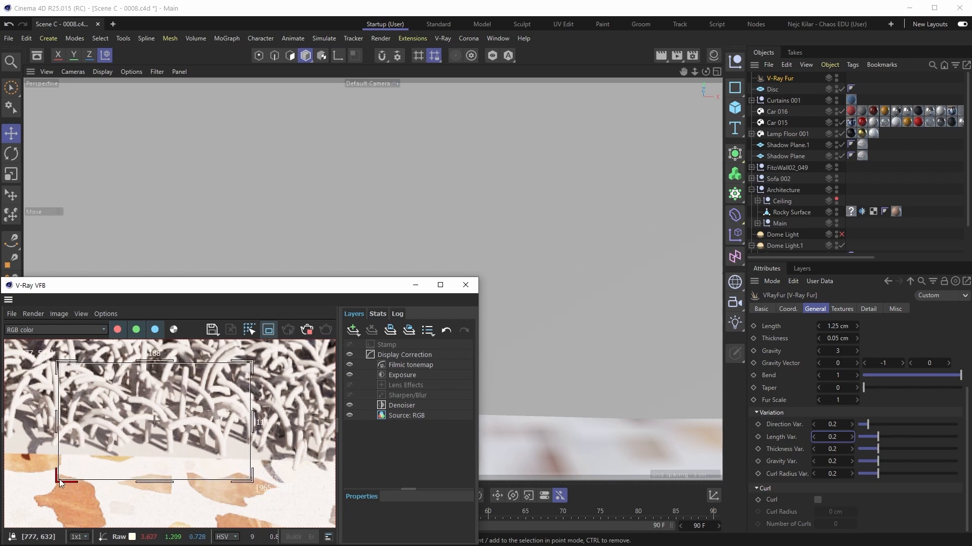
# Step: Enable Curl on the fur, try a curl radius of 0.1 cm and 0.2 cm, and set the number of curls to 4
pyautogui.click(818, 500)
pyautogui.click(817, 500)
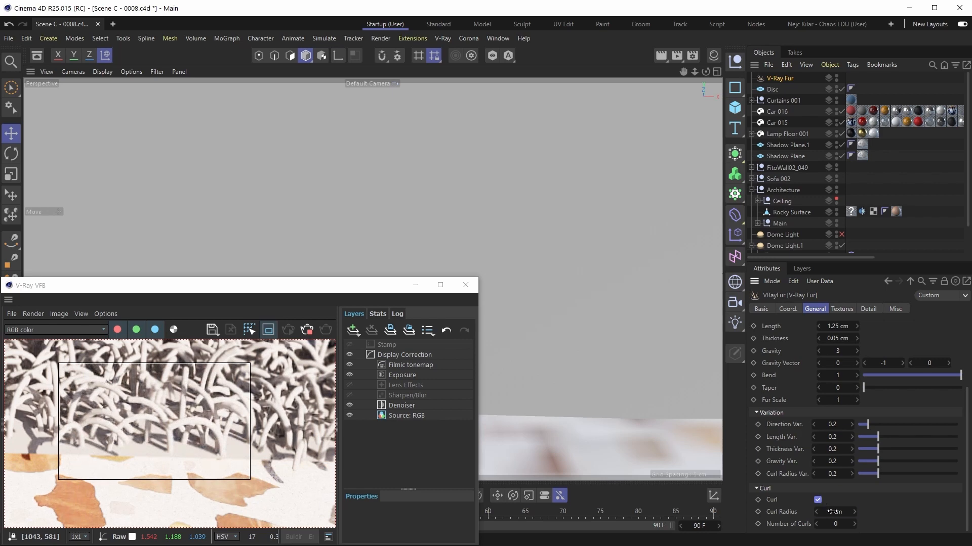
pyautogui.press('Tab')
pyautogui.write('0.1')
pyautogui.press('Return')
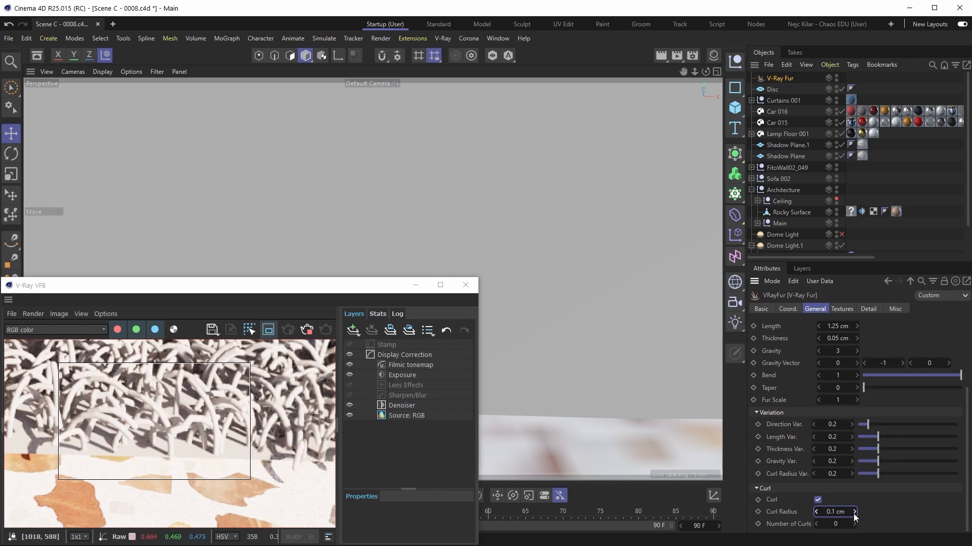
pyautogui.click(835, 511)
pyautogui.write('0.2')
pyautogui.press('Return')
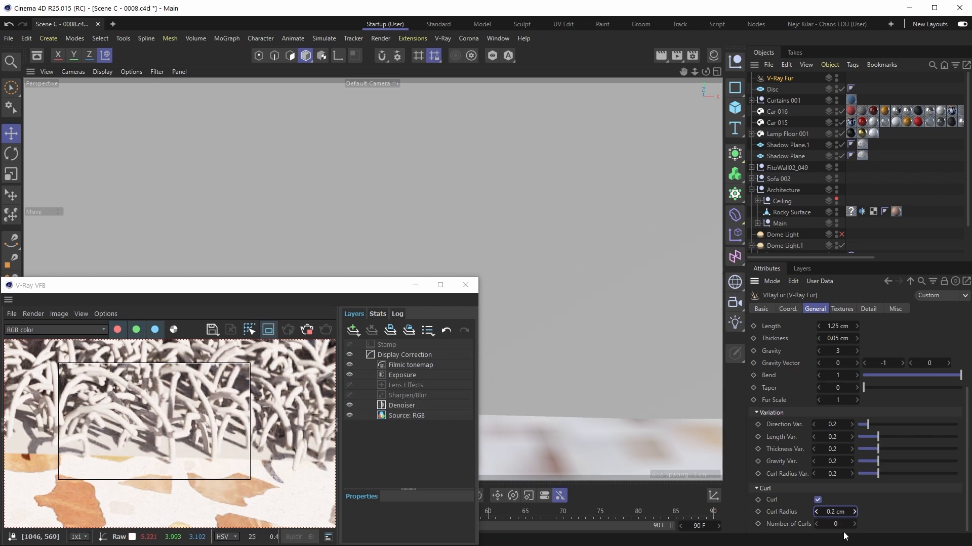
pyautogui.press('Tab')
pyautogui.write('4')
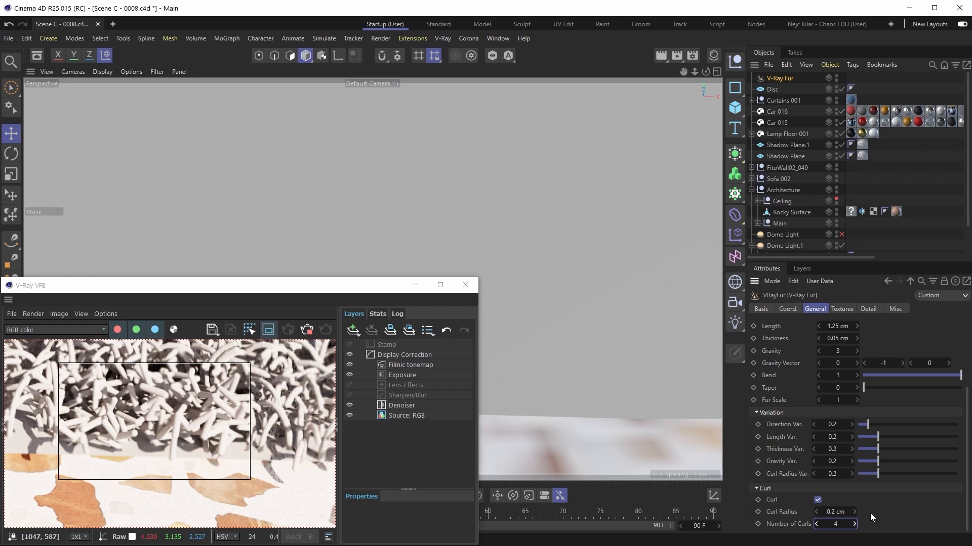
# Step: Disable the fur's Curl and turn off the render region
pyautogui.click(816, 500)
pyautogui.scroll(-1, 262, 411)
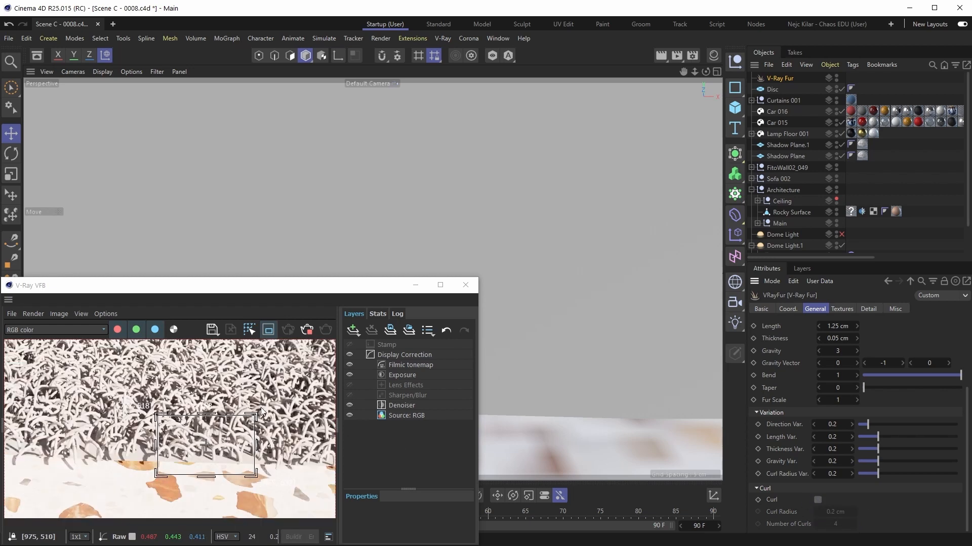
pyautogui.click(268, 330)
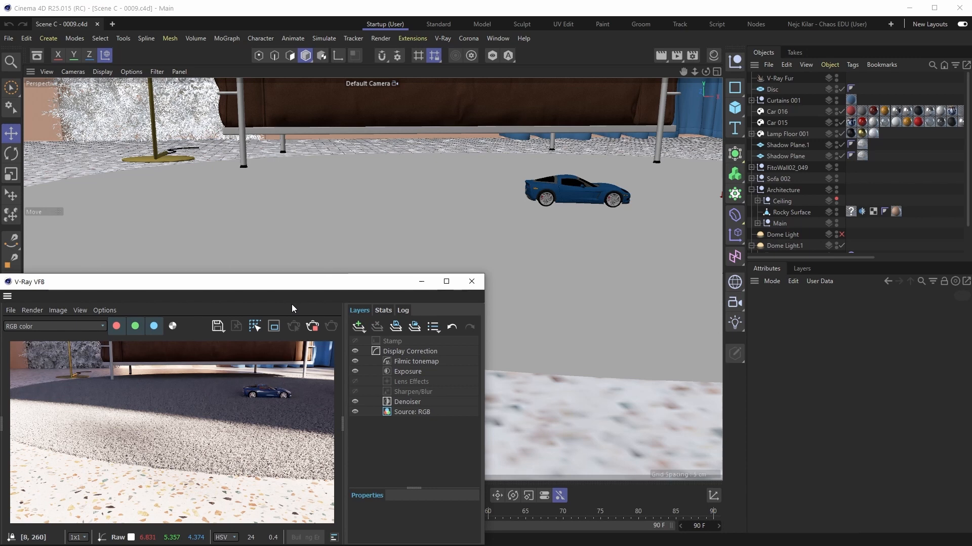
# Step: Create a new V-Ray Material with no layer assigned and name it Carpet
pyautogui.click(714, 56)
pyautogui.click(623, 106)
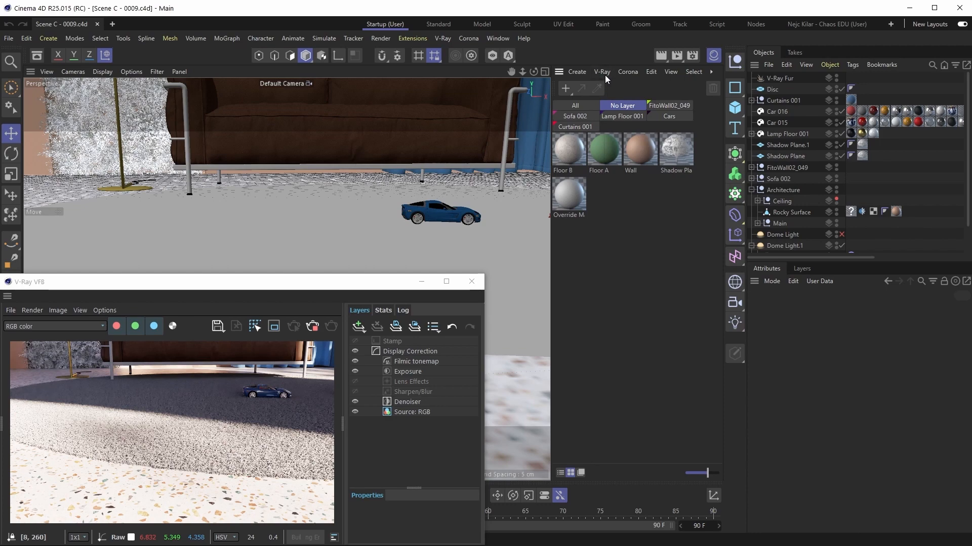
pyautogui.click(605, 74)
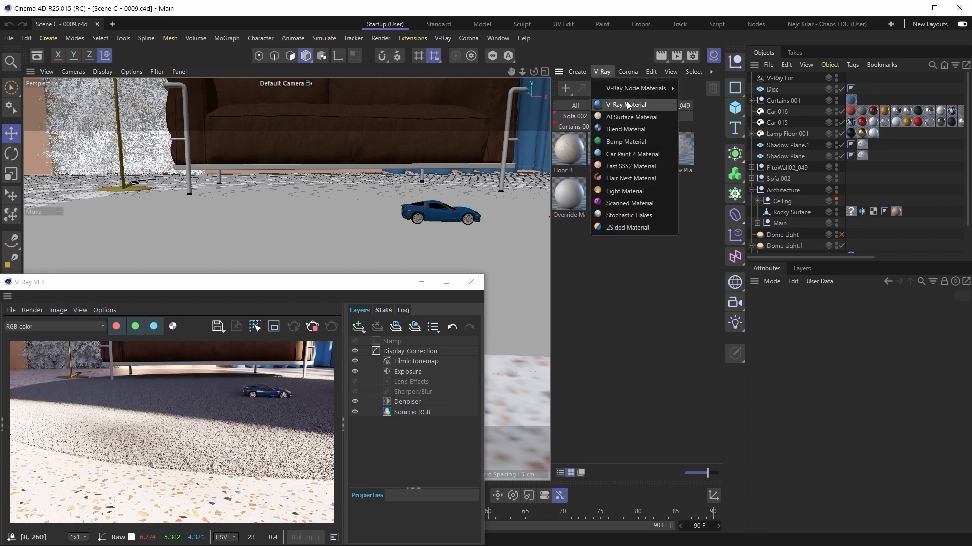
pyautogui.click(623, 105)
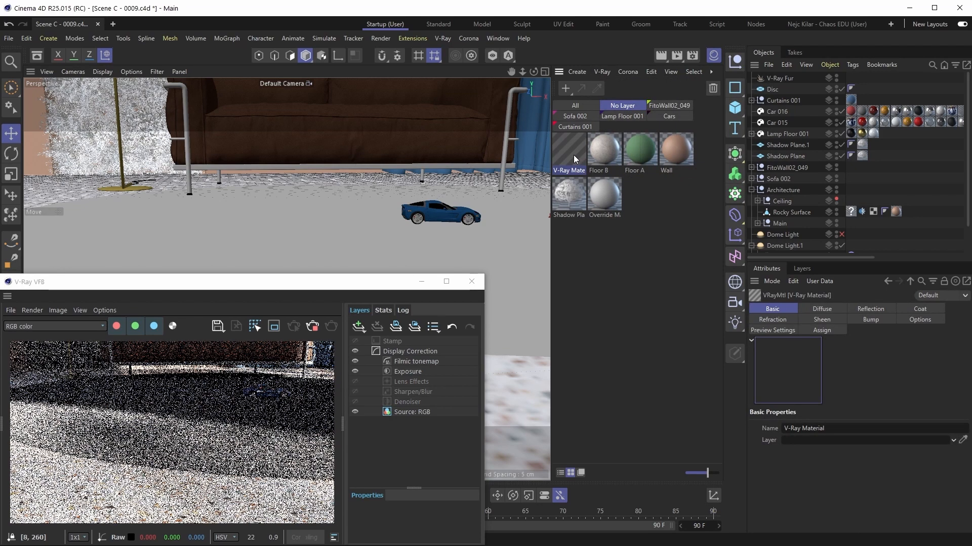
pyautogui.click(805, 428)
pyautogui.write('Carpet')
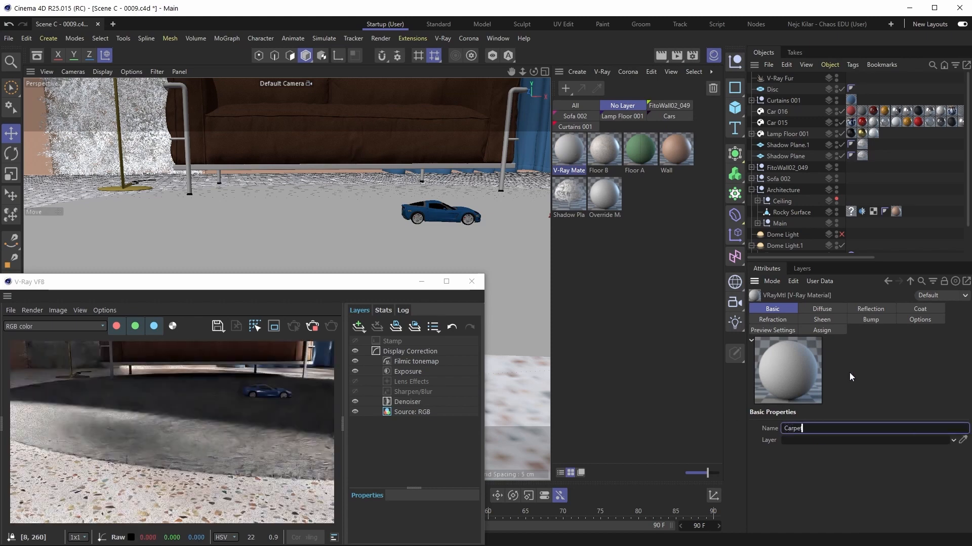
pyautogui.press('Return')
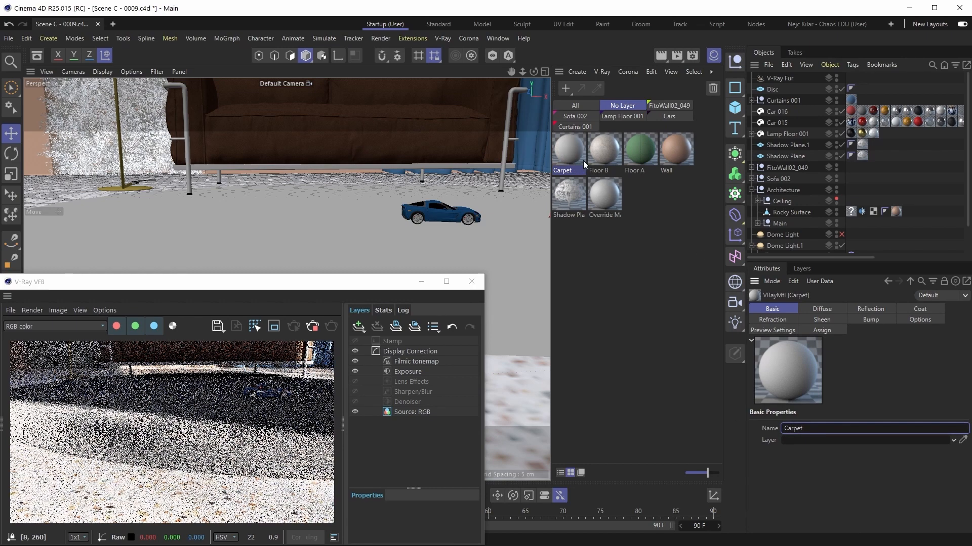
# Step: Open the Carpet material for editing and sample a dusty pink from the screen as its diffuse color
pyautogui.doubleClick(566, 153)
pyautogui.moveTo(596, 145); pyautogui.dragTo(373, 69)
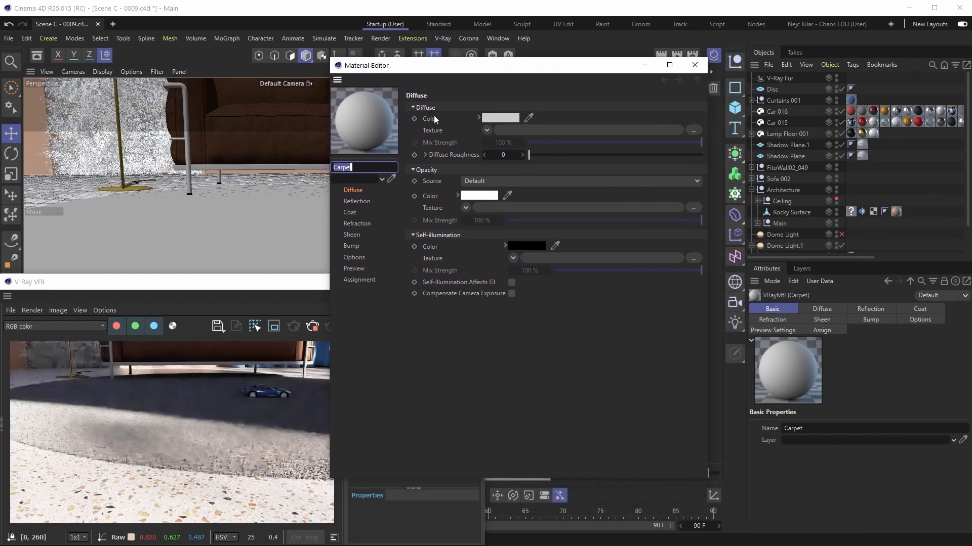
pyautogui.click(529, 120)
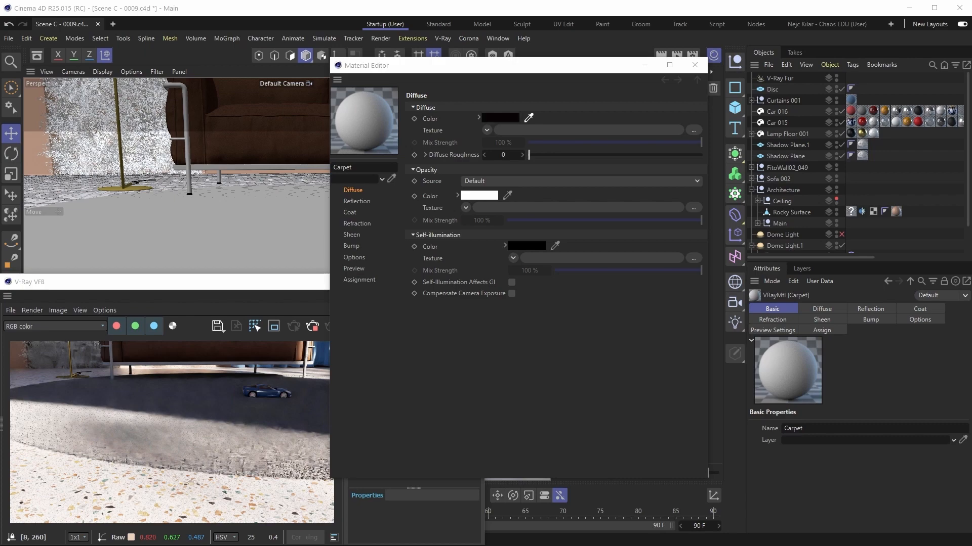
pyautogui.click(526, 120)
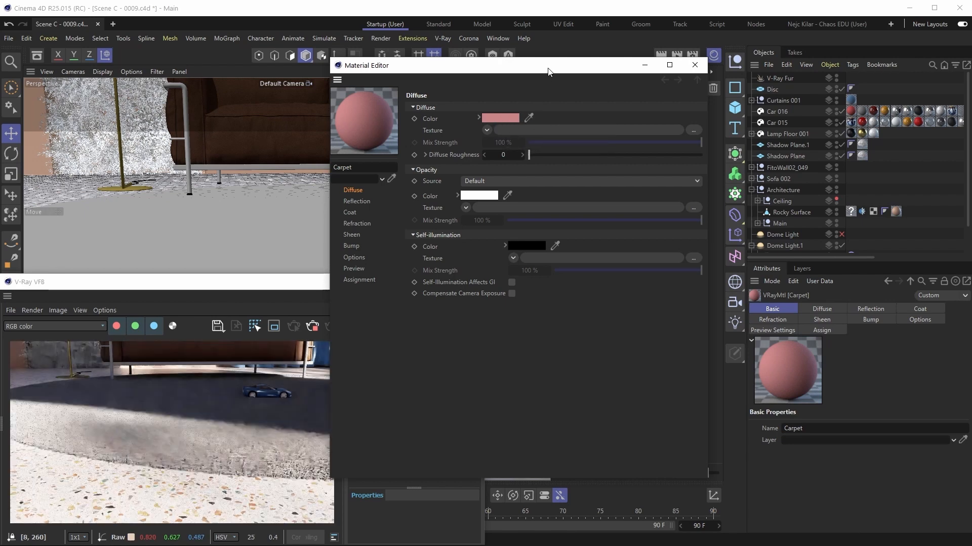
# Step: Assign the Carpet material to both the Disc and the V-Ray Fur object
pyautogui.moveTo(547, 71); pyautogui.dragTo(540, 79)
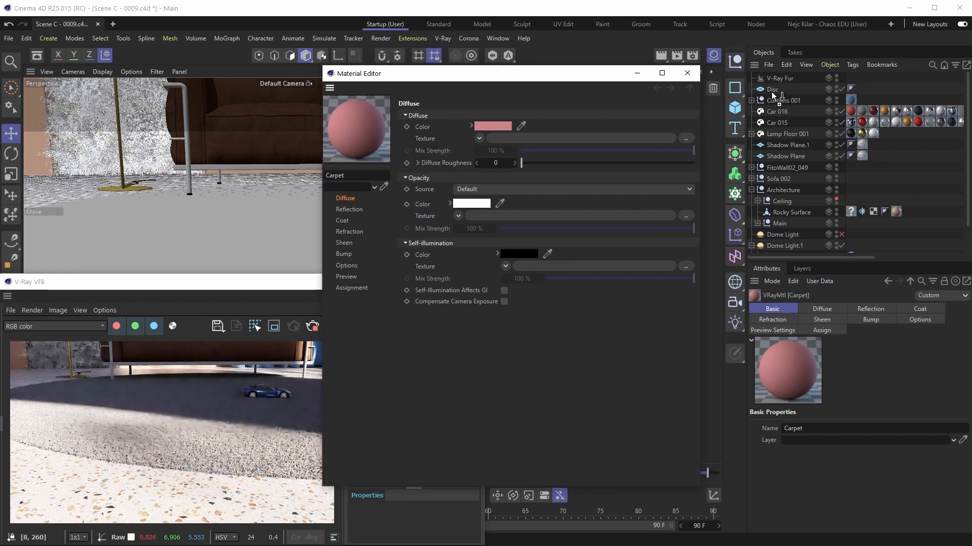
pyautogui.moveTo(772, 95); pyautogui.dragTo(773, 91)
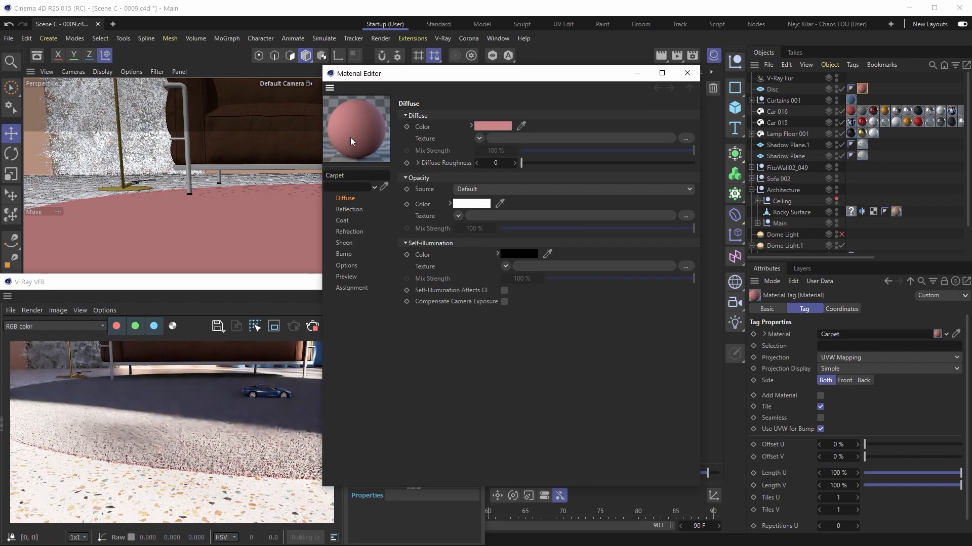
pyautogui.moveTo(687, 108); pyautogui.dragTo(784, 77)
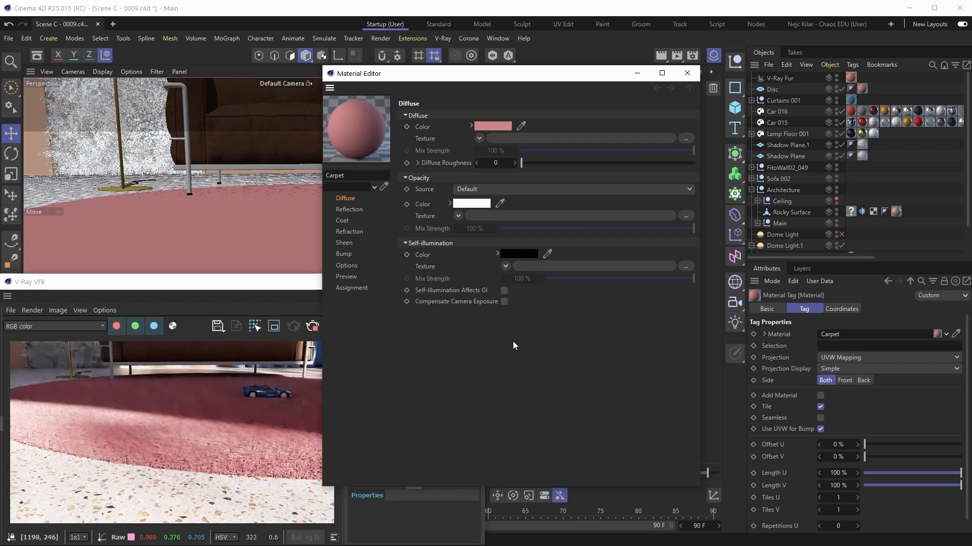
# Step: Set the Carpet material's reflection color to white and its reflection glossiness to 0.1
pyautogui.click(349, 210)
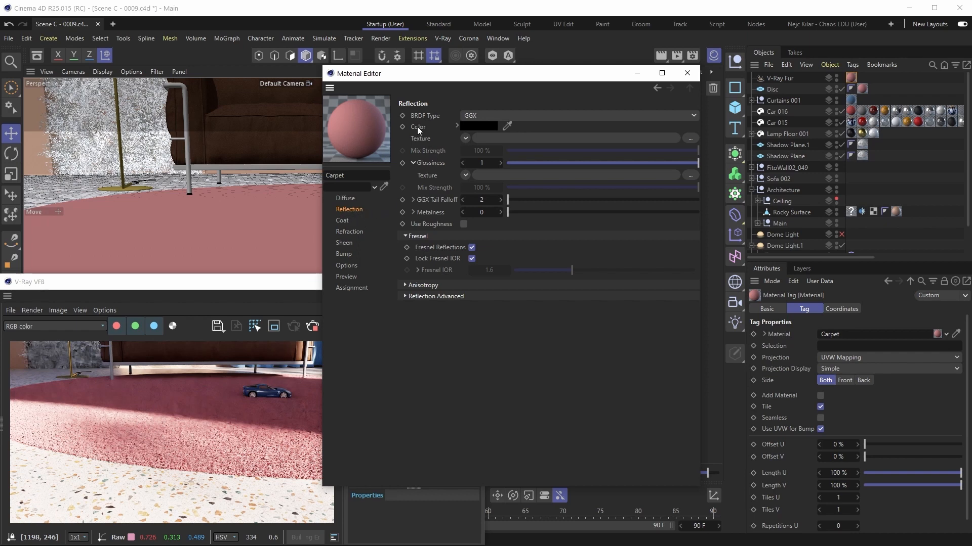
pyautogui.click(473, 127)
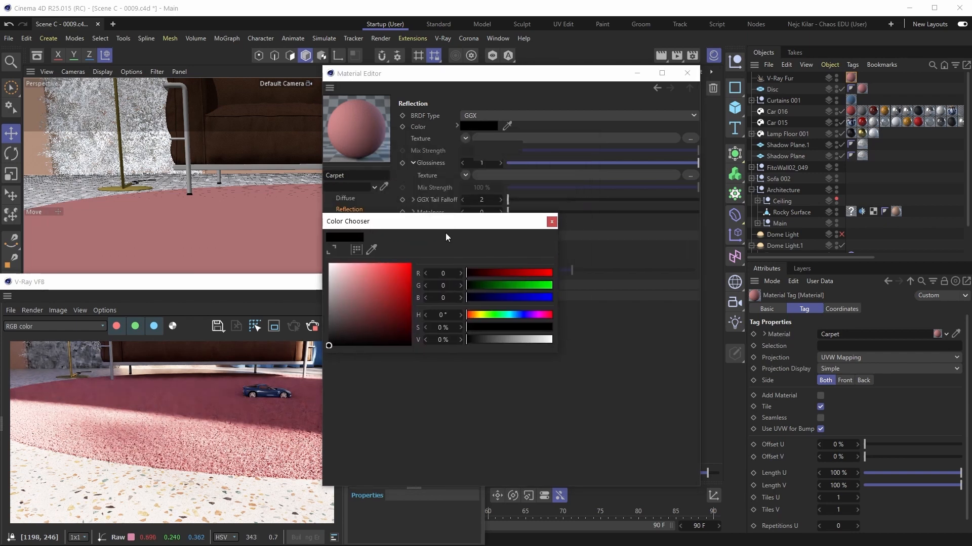
pyautogui.moveTo(476, 345); pyautogui.dragTo(580, 339)
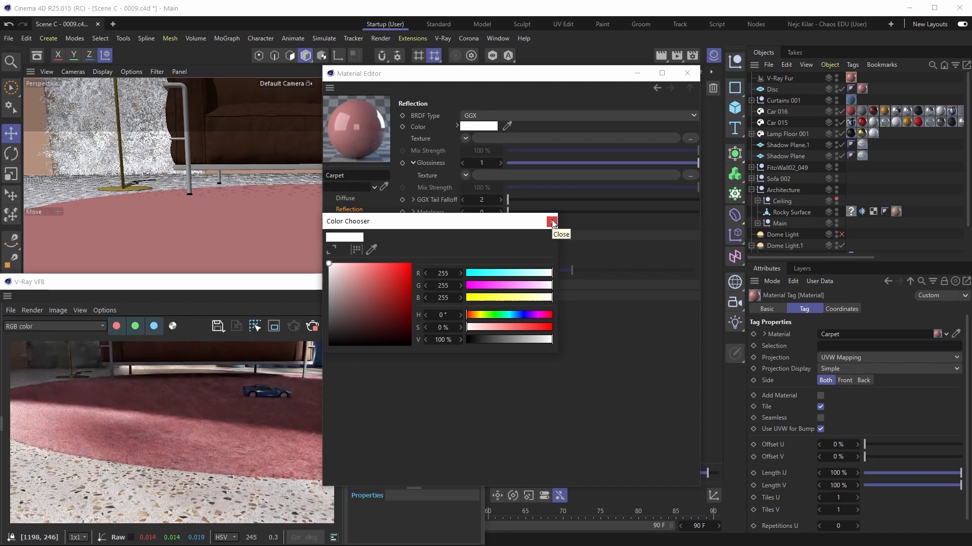
pyautogui.click(552, 222)
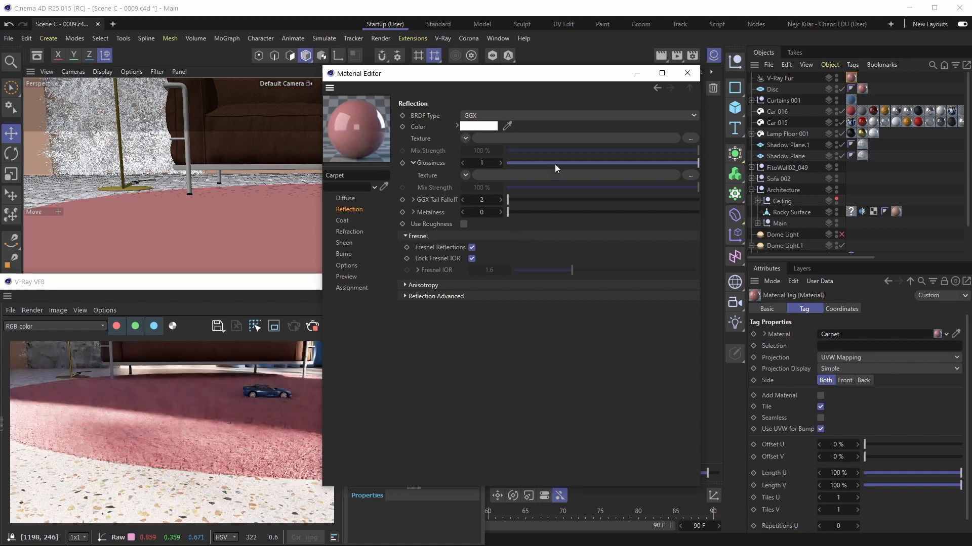
pyautogui.moveTo(562, 163); pyautogui.dragTo(527, 166)
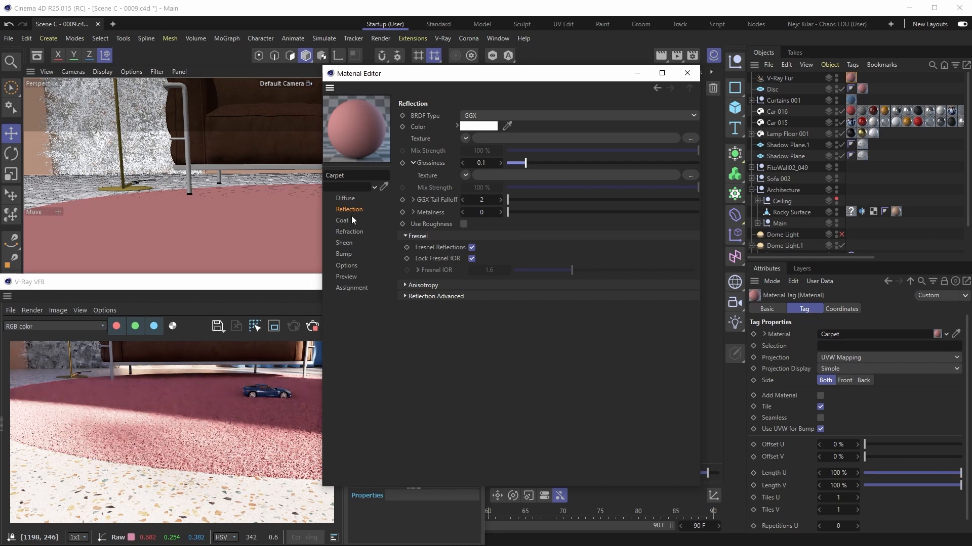
# Step: Show the Carpet material's Sheen settings and draw a small render region, about 130 by 194 pixels, over the back of the rug
pyautogui.click(344, 242)
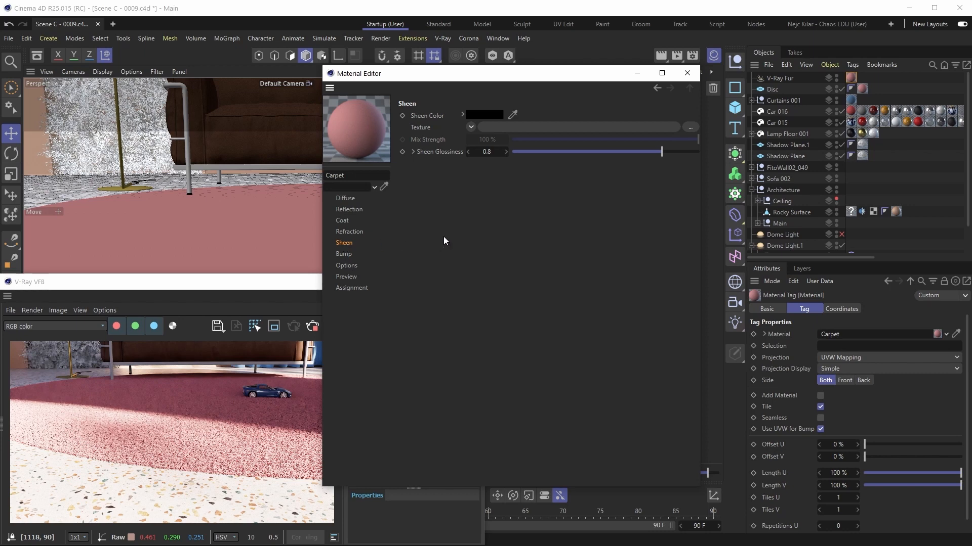
pyautogui.click(274, 326)
pyautogui.moveTo(144, 365); pyautogui.dragTo(178, 391)
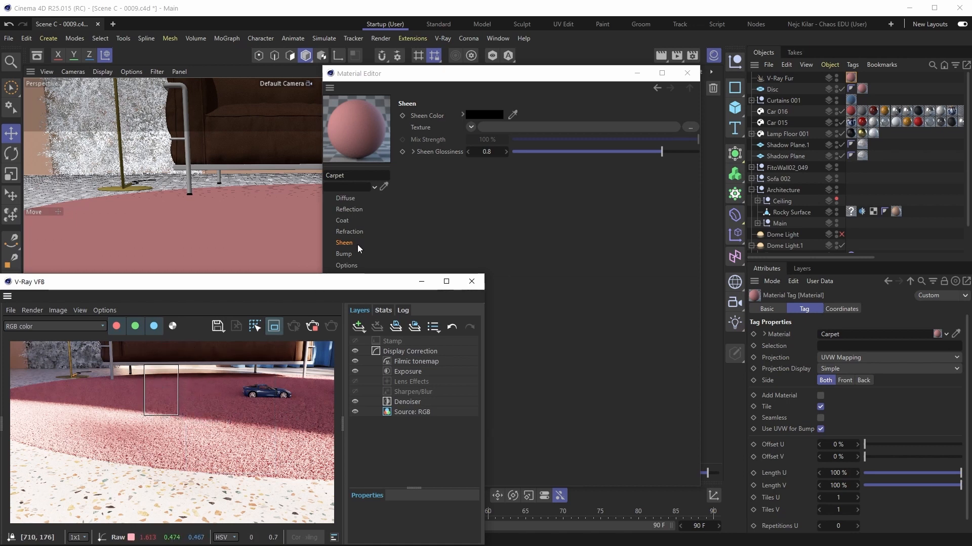
# Step: Set the Carpet material's sheen color to pure white
pyautogui.click(479, 115)
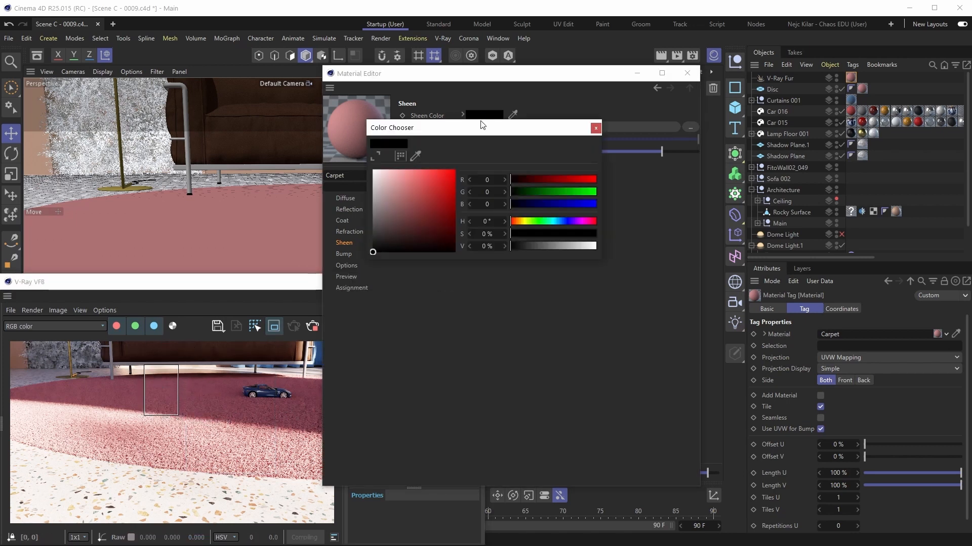
pyautogui.moveTo(530, 246); pyautogui.dragTo(624, 244)
pyautogui.moveTo(486, 132); pyautogui.dragTo(522, 210)
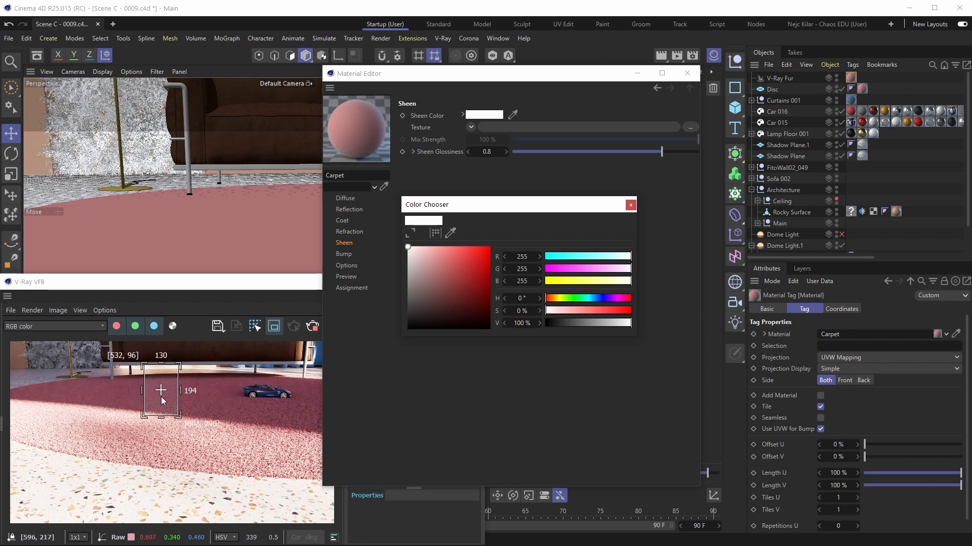
pyautogui.click(630, 206)
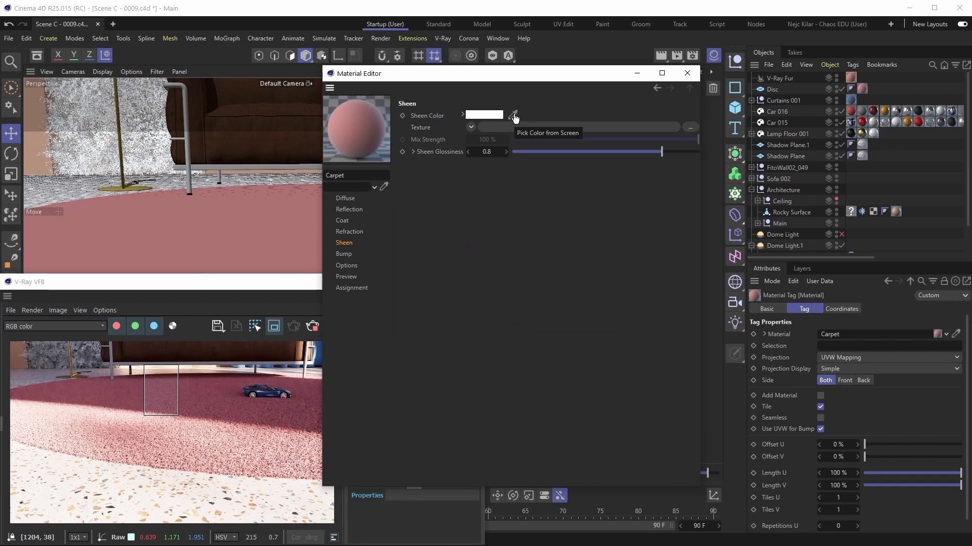
# Step: Sample the sheen color from the pink material preview, then set its saturation to 9% and its value to 50%
pyautogui.click(513, 116)
pyautogui.click(363, 124)
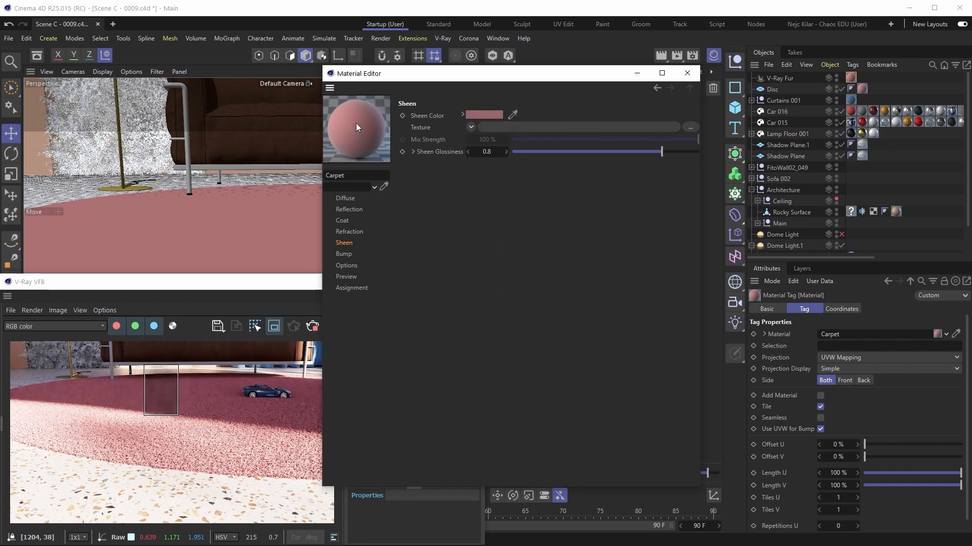
pyautogui.click(488, 116)
pyautogui.moveTo(532, 236); pyautogui.dragTo(518, 233)
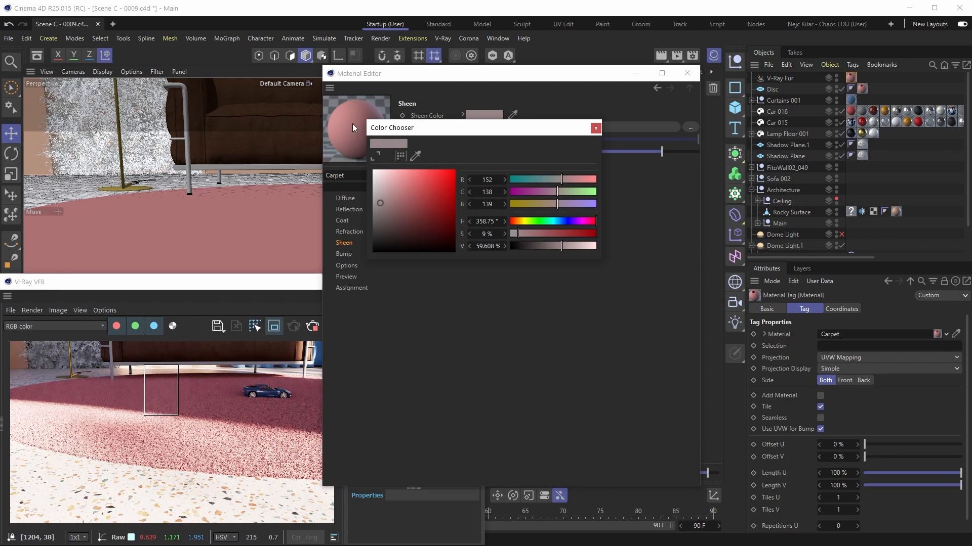
pyautogui.moveTo(402, 138); pyautogui.dragTo(420, 144)
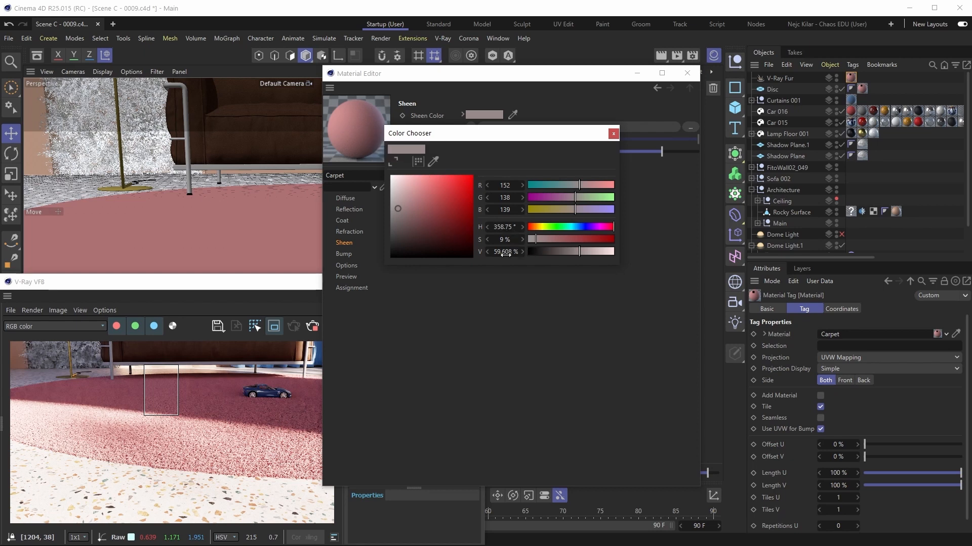
pyautogui.moveTo(579, 253); pyautogui.dragTo(572, 254)
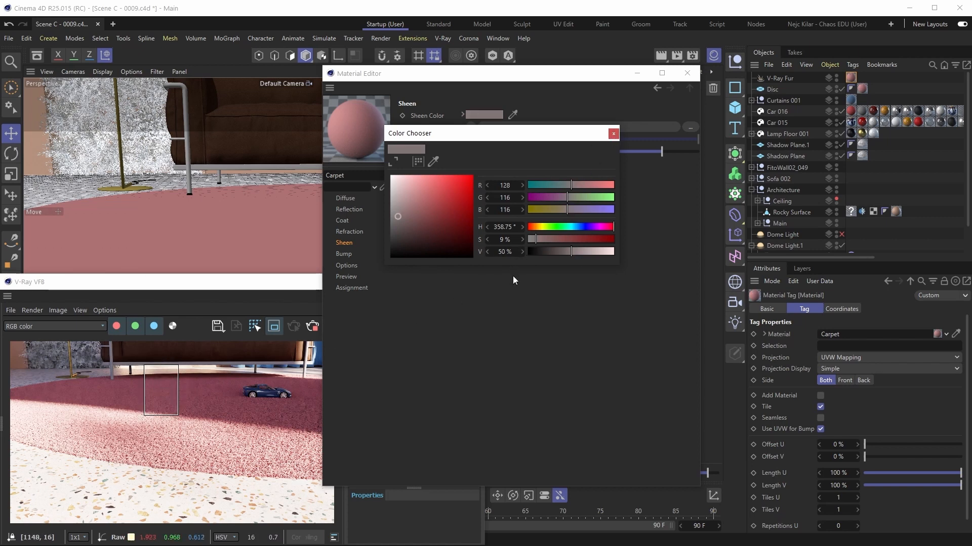
pyautogui.click(613, 133)
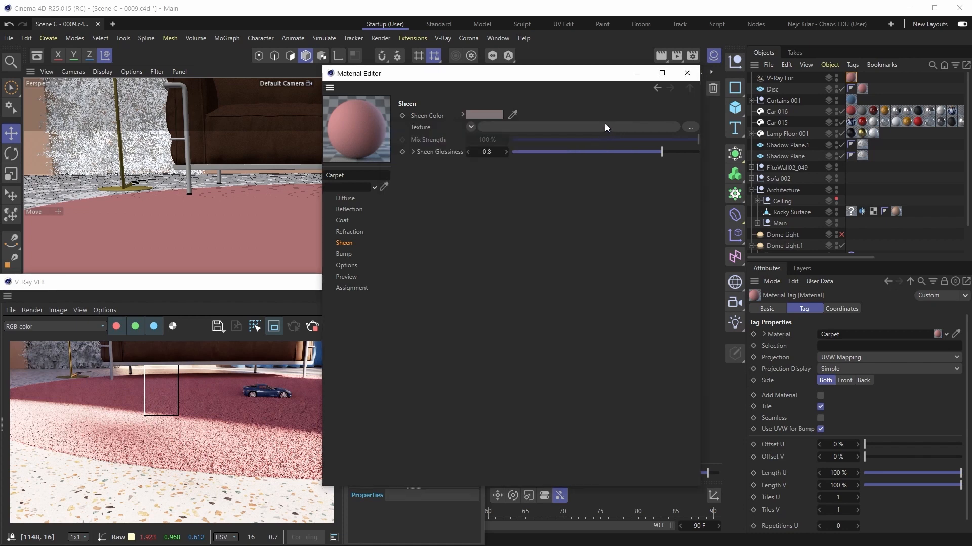
# Step: Close the Material Editor, turn off region rendering and reframe the perspective view to show the whole rug with both cars
pyautogui.click(686, 73)
pyautogui.click(274, 326)
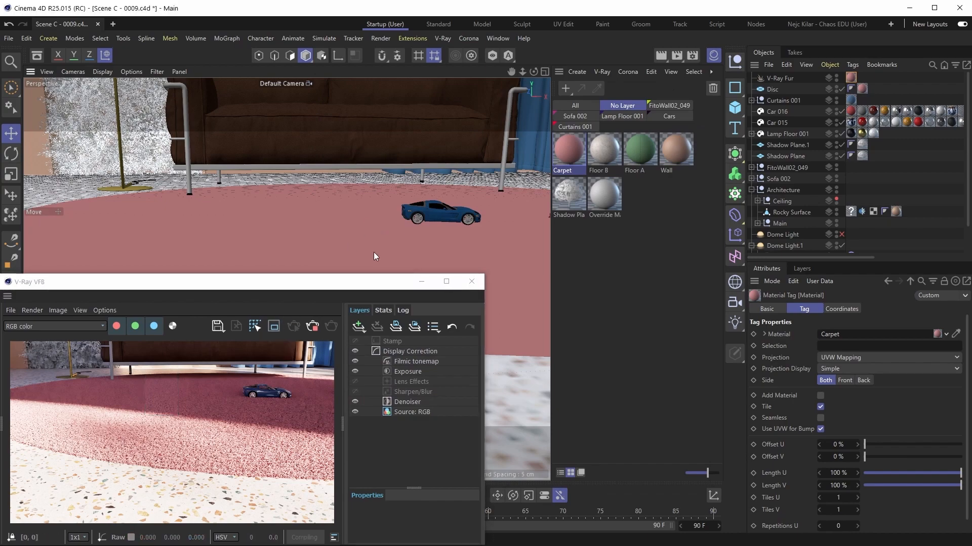
pyautogui.keyDown('alt'); pyautogui.moveTo(377, 233); pyautogui.dragTo(381, 252); pyautogui.keyUp('alt')
pyautogui.scroll(-5, 389, 207)
pyautogui.keyDown('alt'); pyautogui.moveTo(470, 190); pyautogui.dragTo(347, 203, button='middle'); pyautogui.keyUp('alt')
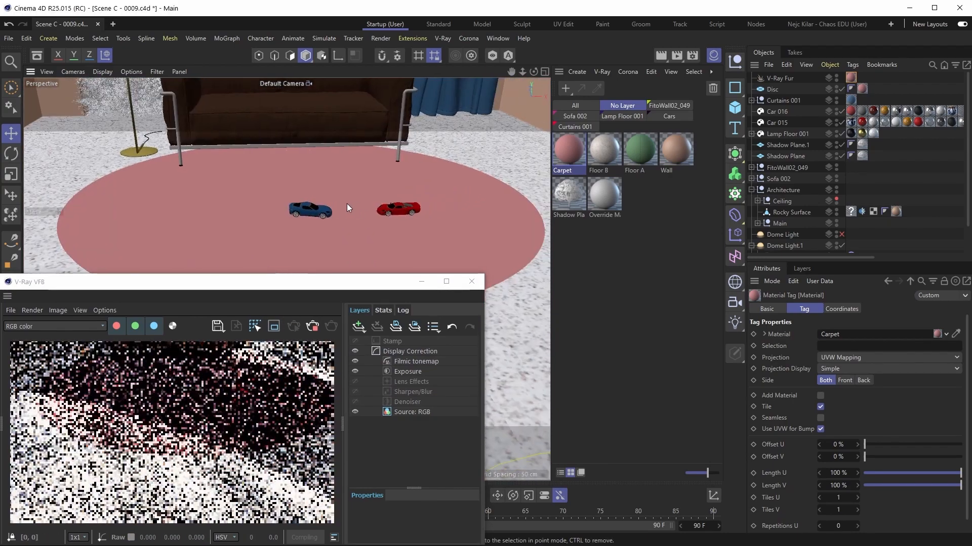
pyautogui.keyDown('alt'); pyautogui.moveTo(347, 204); pyautogui.dragTo(348, 229); pyautogui.keyUp('alt')
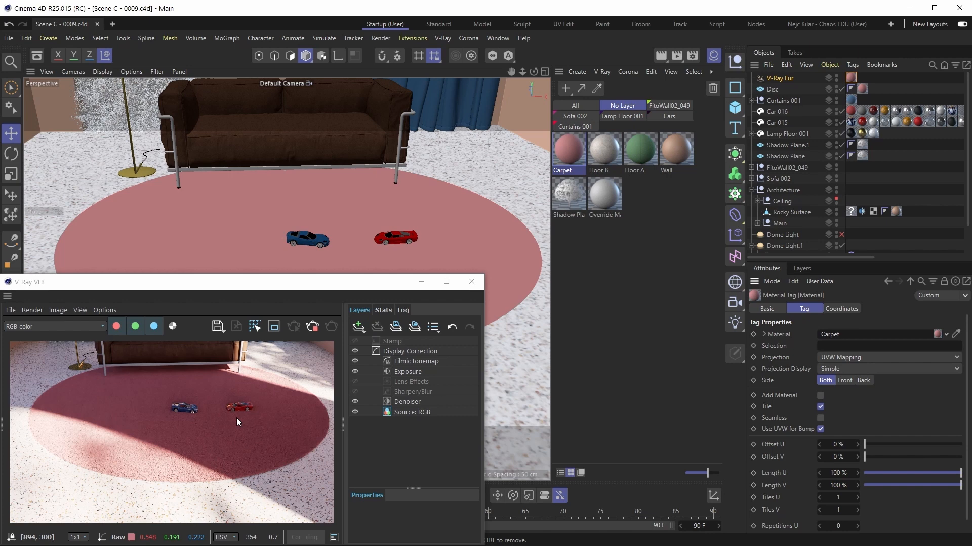
# Step: Load a Checkerboard surface shader as the V-Ray Fur's Length Texture
pyautogui.click(777, 78)
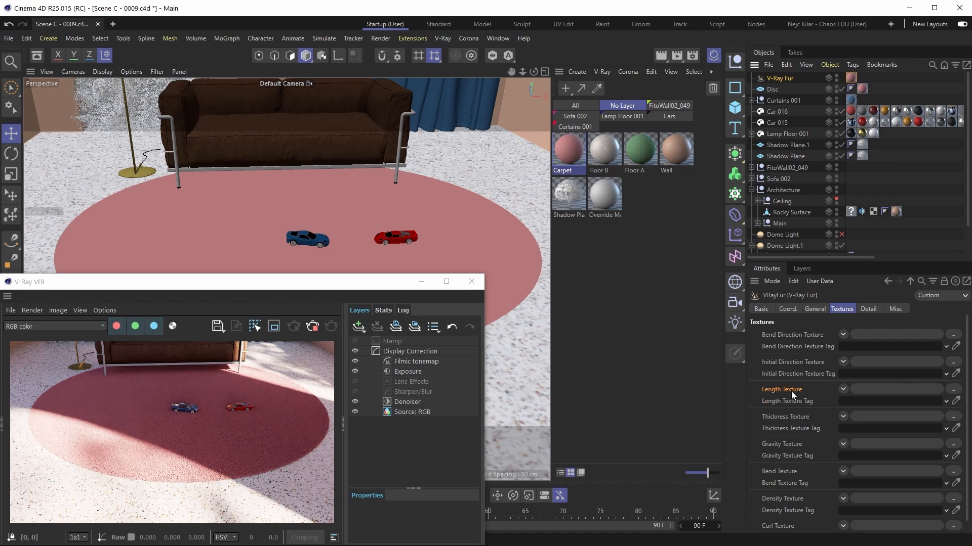
pyautogui.click(843, 389)
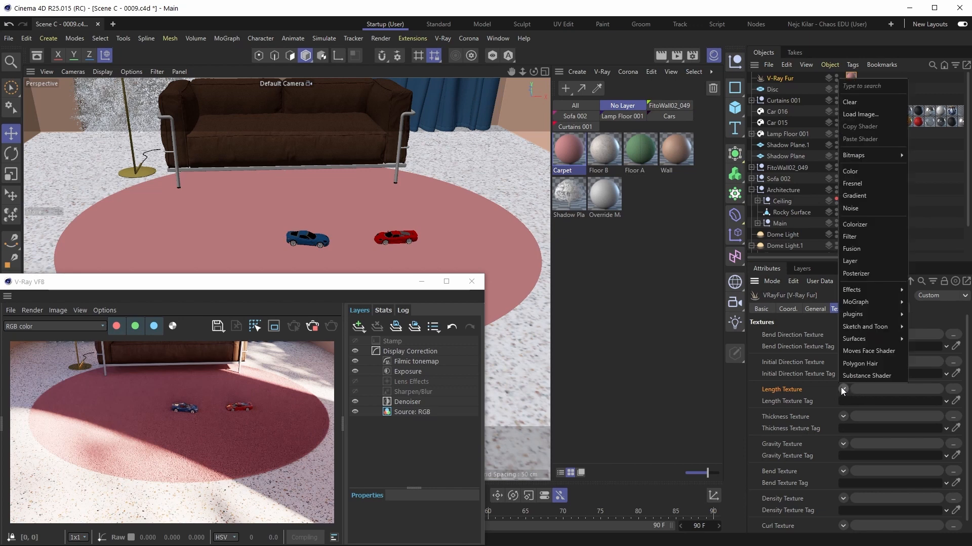
pyautogui.moveTo(846, 339)
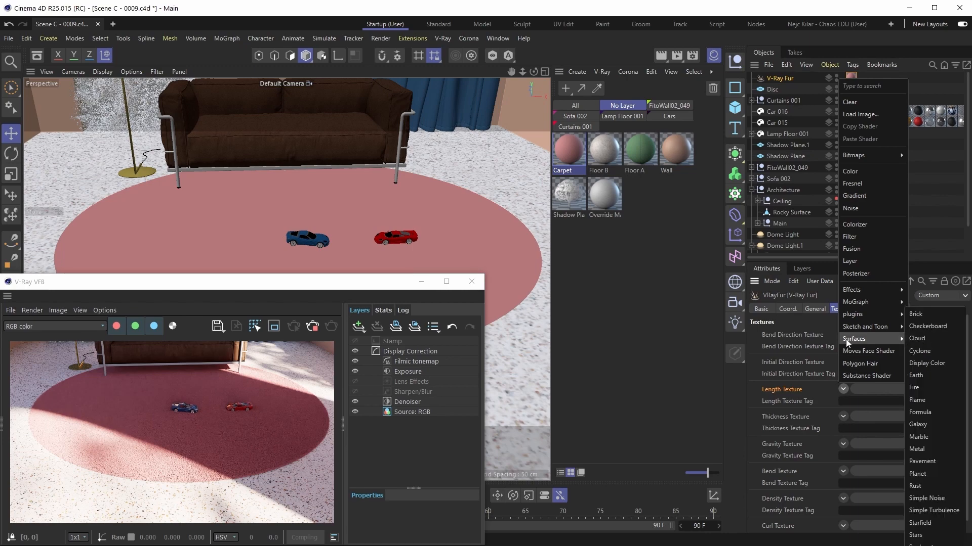
pyautogui.click(918, 327)
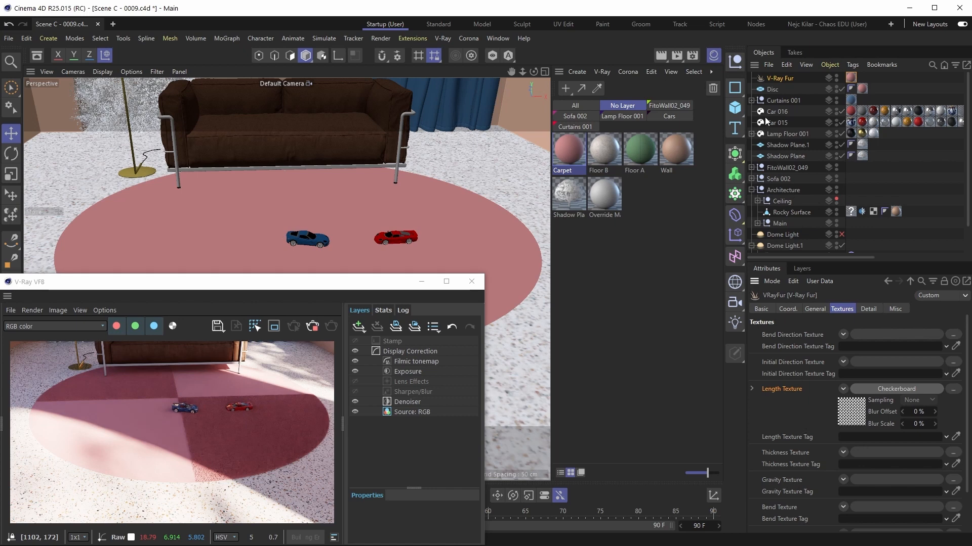
# Step: Add an empty Material tag to the Disc and set its projection to Cubic
pyautogui.click(773, 89)
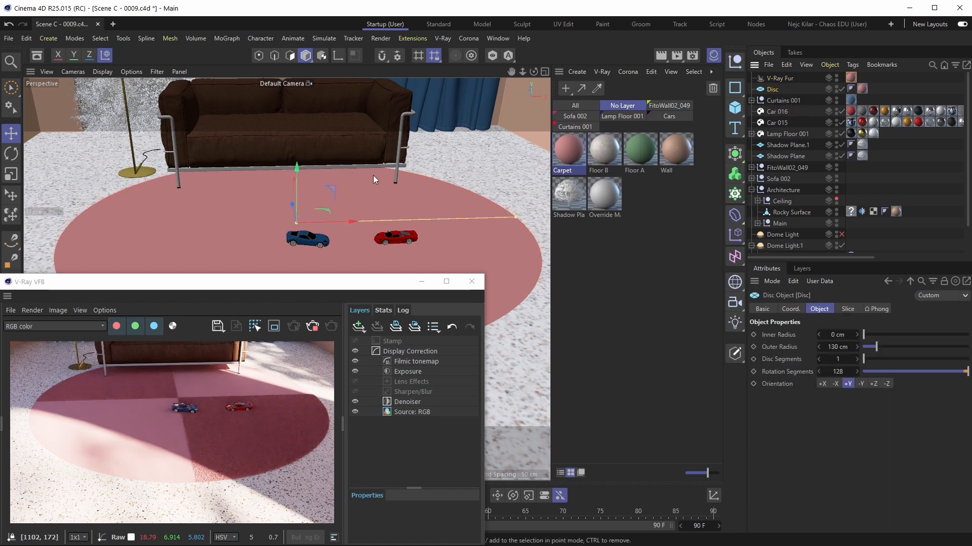
pyautogui.hotkey('shift', 'c')
pyautogui.write('ma')
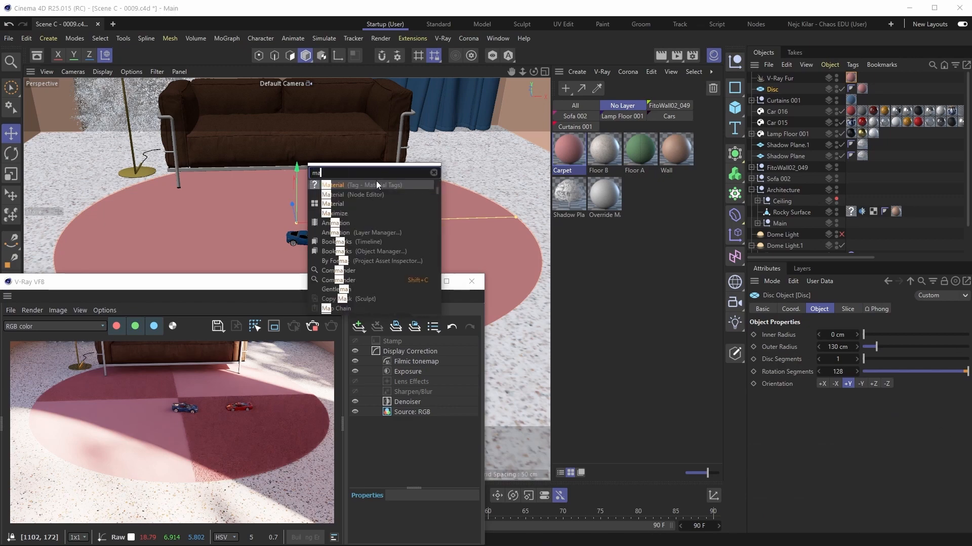
pyautogui.click(374, 186)
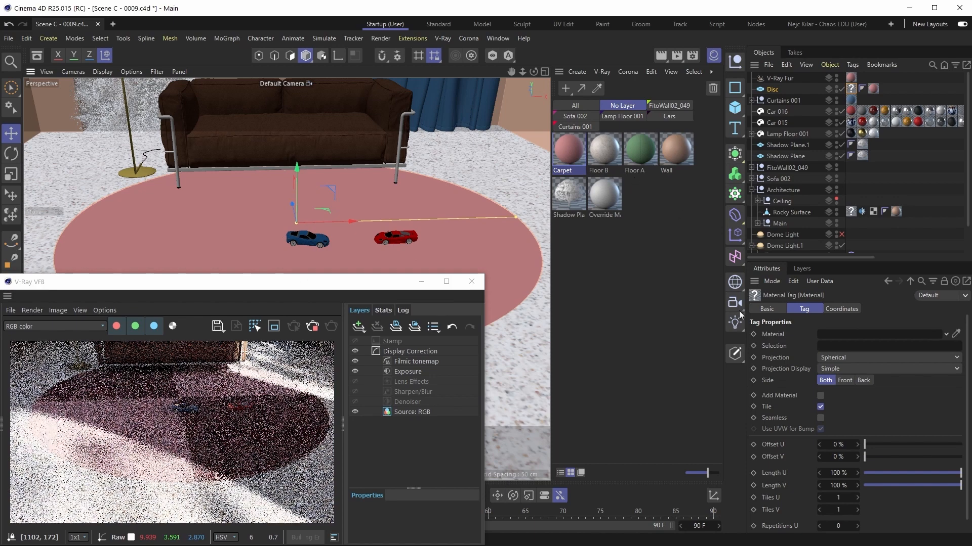
pyautogui.click(836, 358)
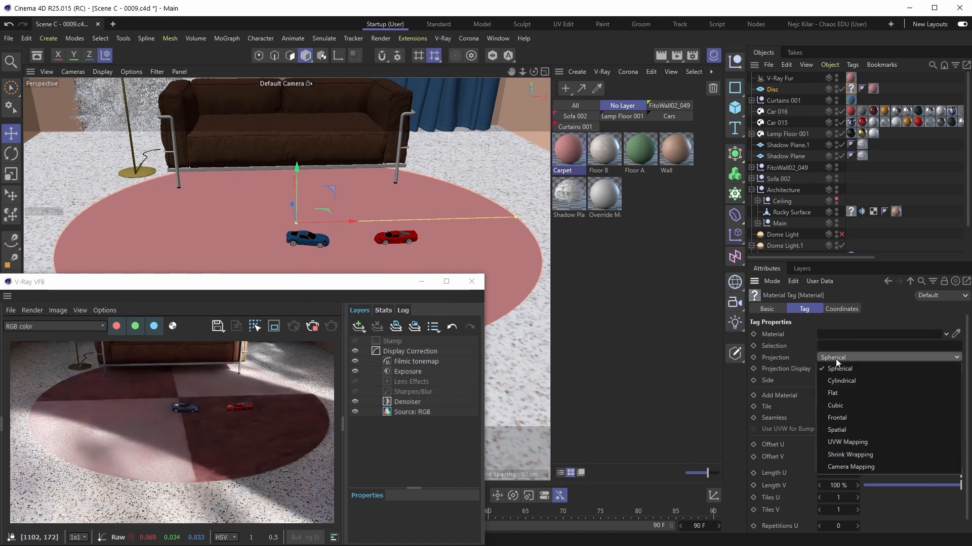
pyautogui.click(836, 406)
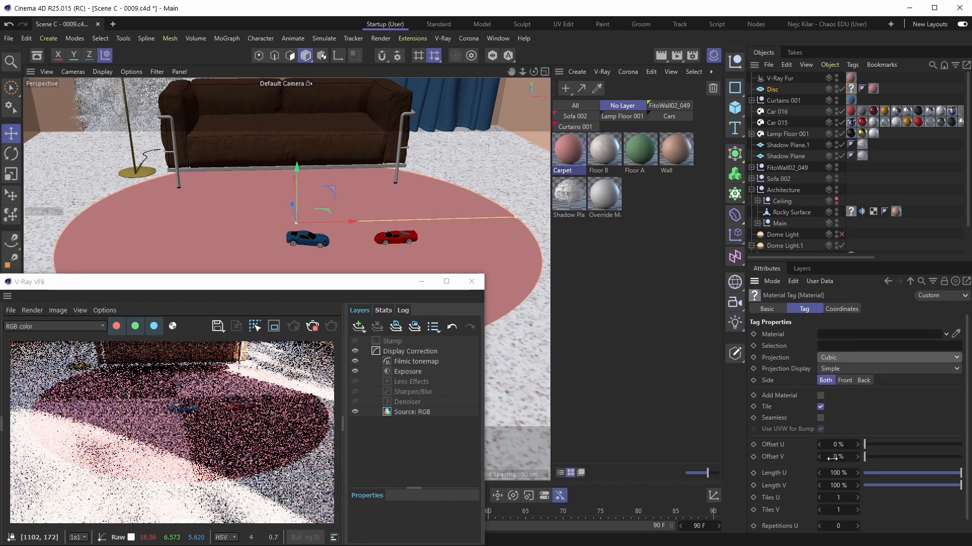
# Step: Set Length U and Length V of the Disc's new Material tag to 30%
pyautogui.doubleClick(838, 474)
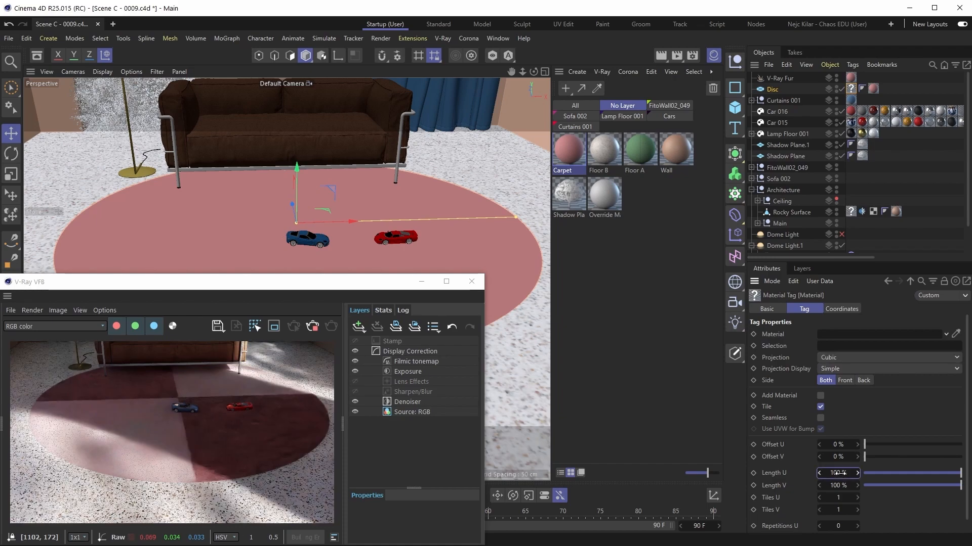
pyautogui.write('30')
pyautogui.doubleClick(840, 487)
pyautogui.write('30')
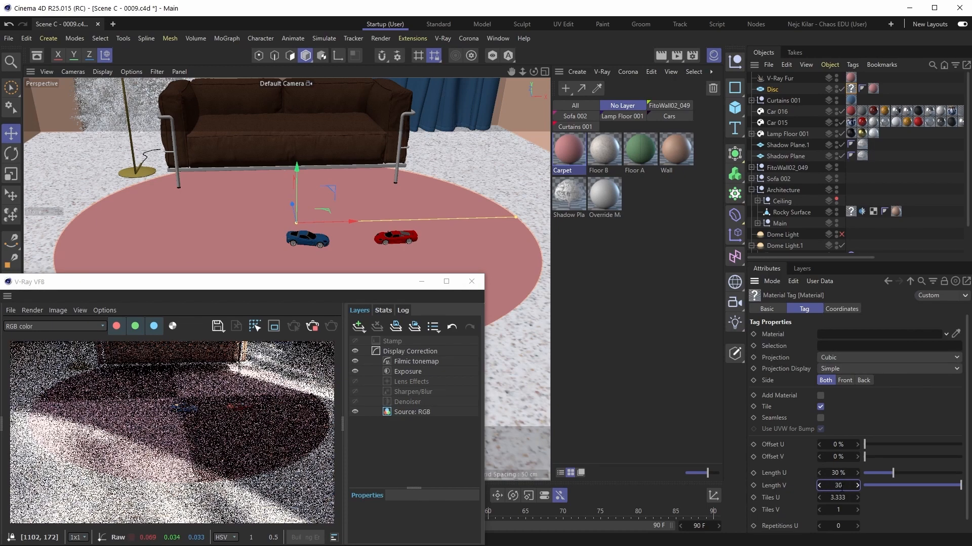
pyautogui.press('Return')
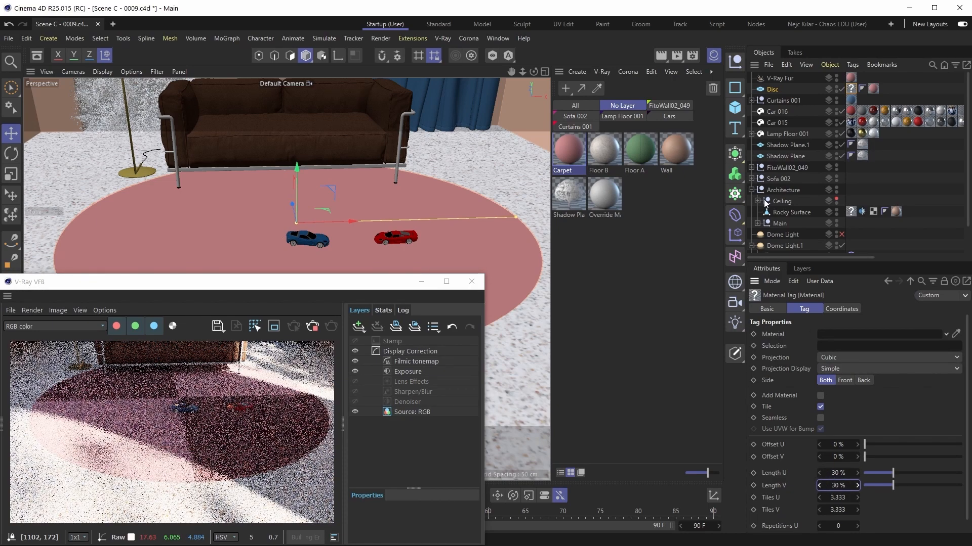
# Step: Assign the Disc's empty Material tag as the V-Ray Fur's Length Texture Tag
pyautogui.click(777, 78)
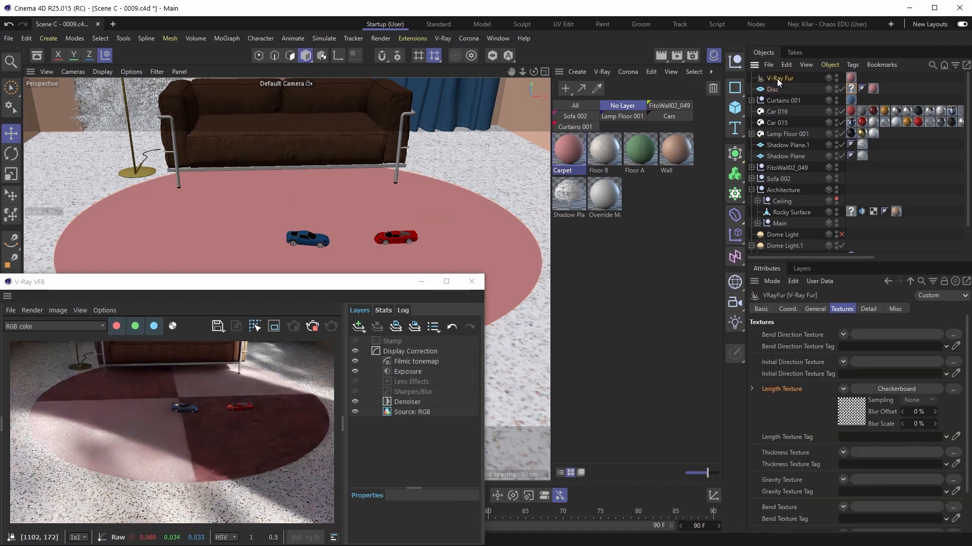
pyautogui.moveTo(850, 88); pyautogui.dragTo(850, 438)
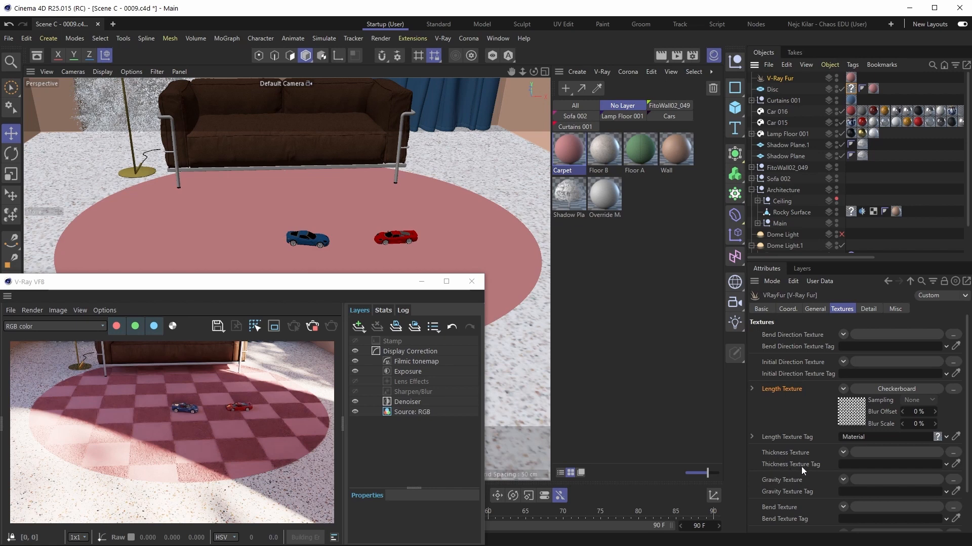
pyautogui.moveTo(801, 418); pyautogui.dragTo(814, 437)
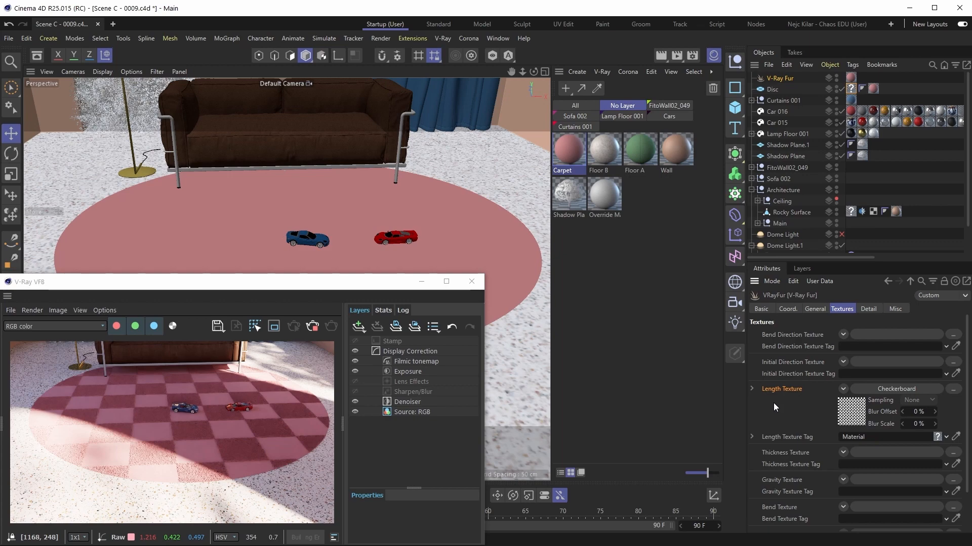
# Step: Clear both the Length Texture and the Length Texture Tag of the V-Ray Fur
pyautogui.click(843, 389)
pyautogui.click(845, 86)
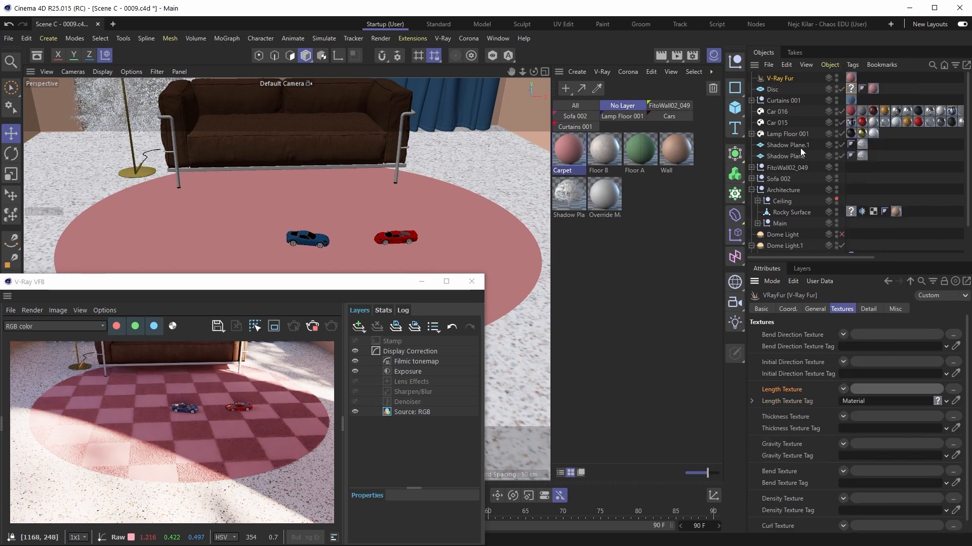
pyautogui.click(945, 402)
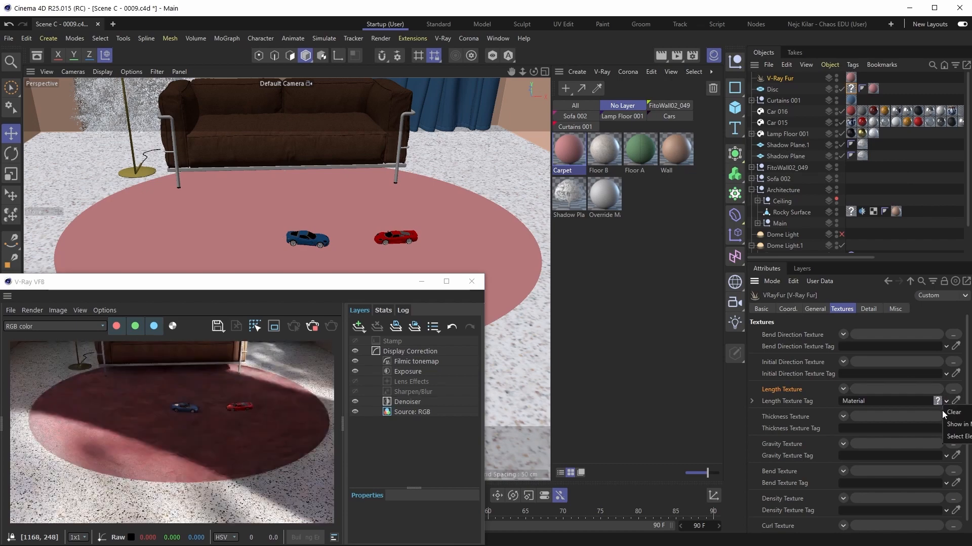
pyautogui.click(952, 413)
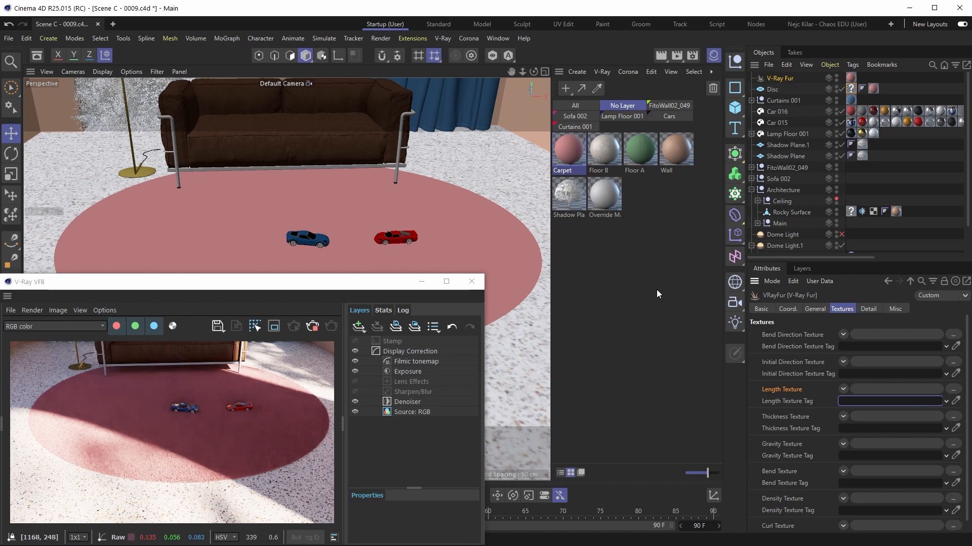
# Step: Set the Disc's disc segments to 128 and convert it to an editable polygon object
pyautogui.click(772, 90)
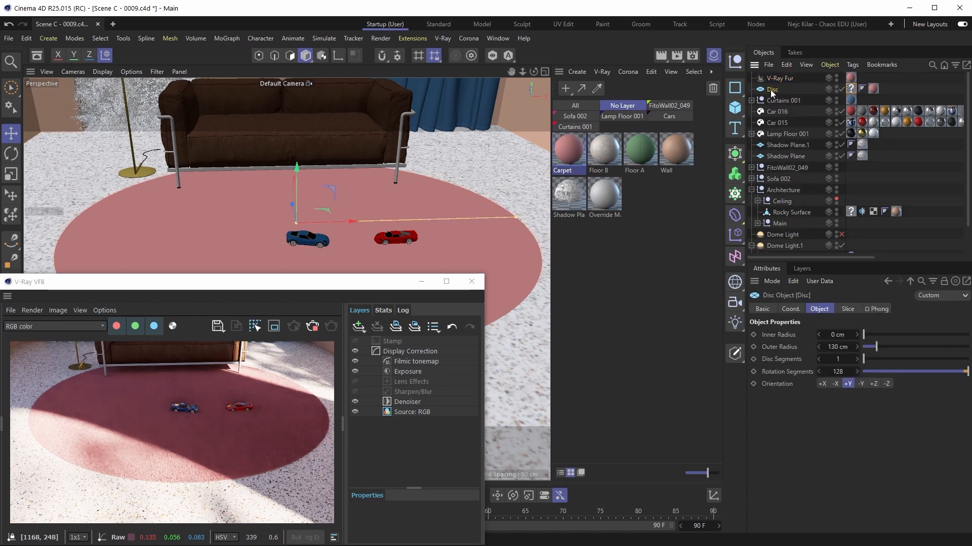
pyautogui.click(841, 359)
pyautogui.write('128')
pyautogui.press('Return')
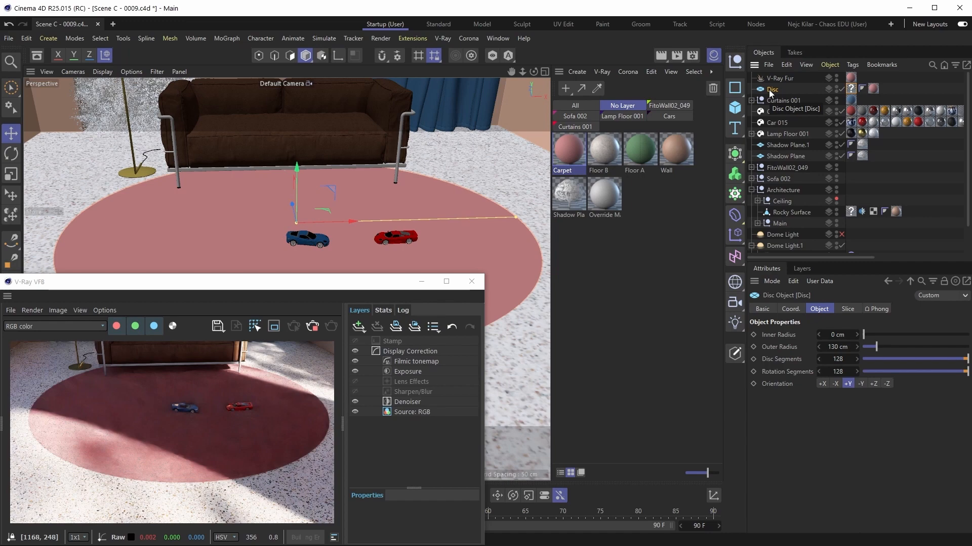
pyautogui.press('c')
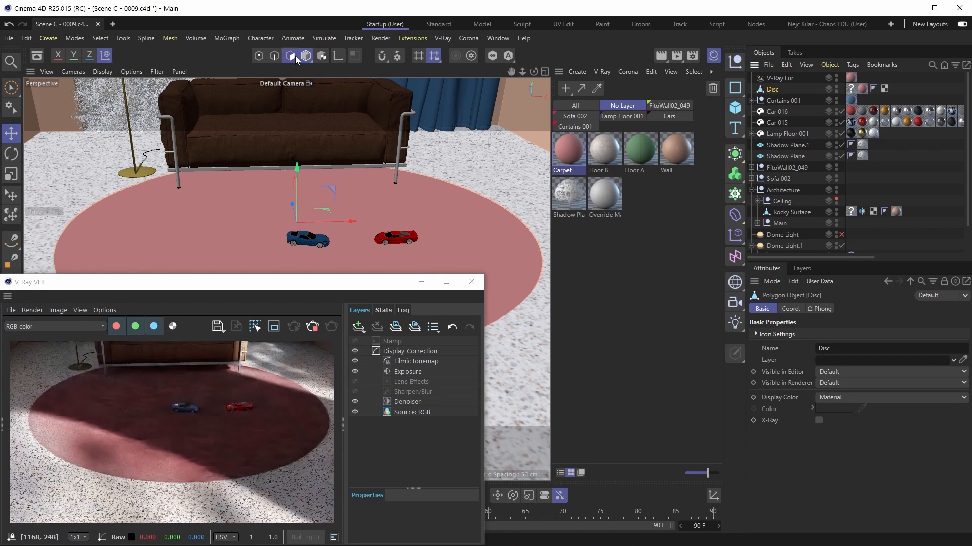
# Step: Switch to polygon mode, add a Vertex Color tag to the Disc and fill all of it with white
pyautogui.click(290, 55)
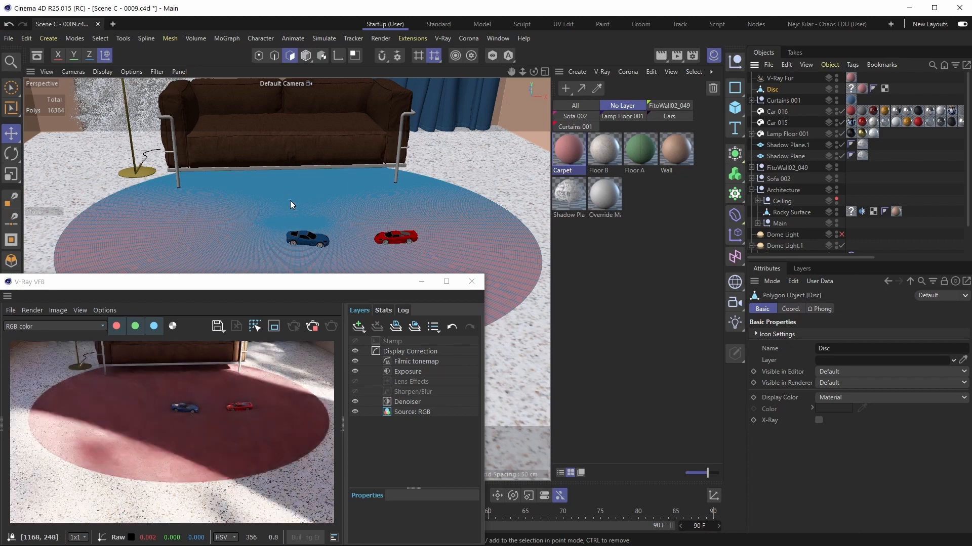
pyautogui.hotkey('shift', 'c')
pyautogui.write('vertex')
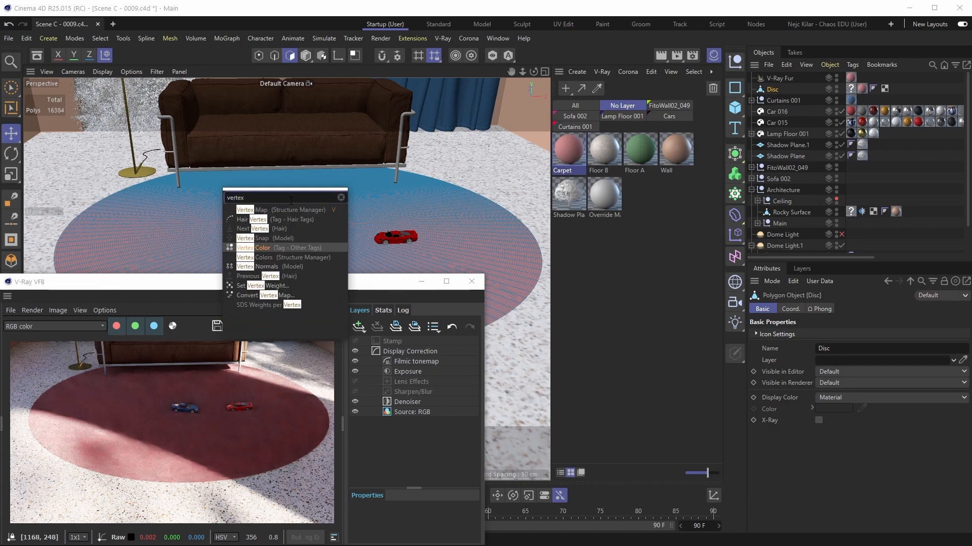
pyautogui.write(' color')
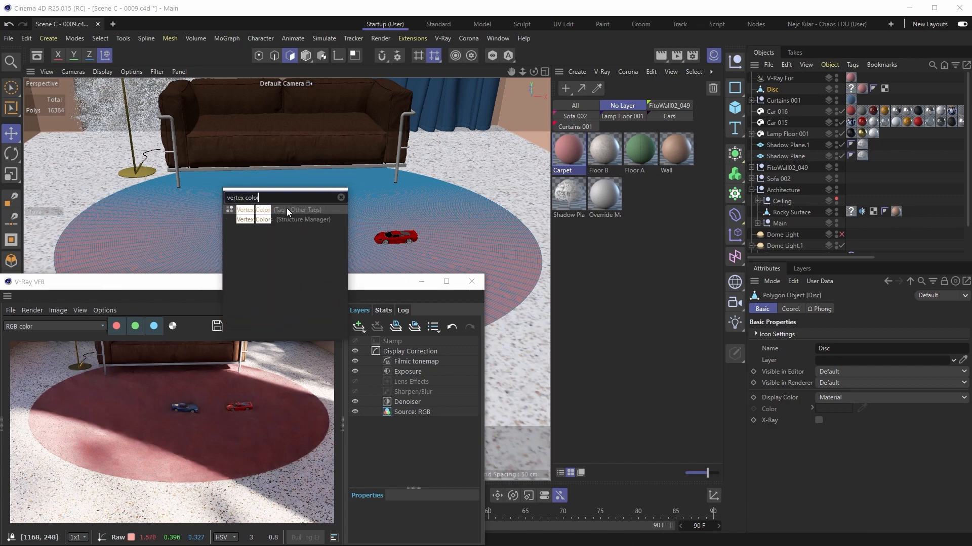
pyautogui.click(286, 209)
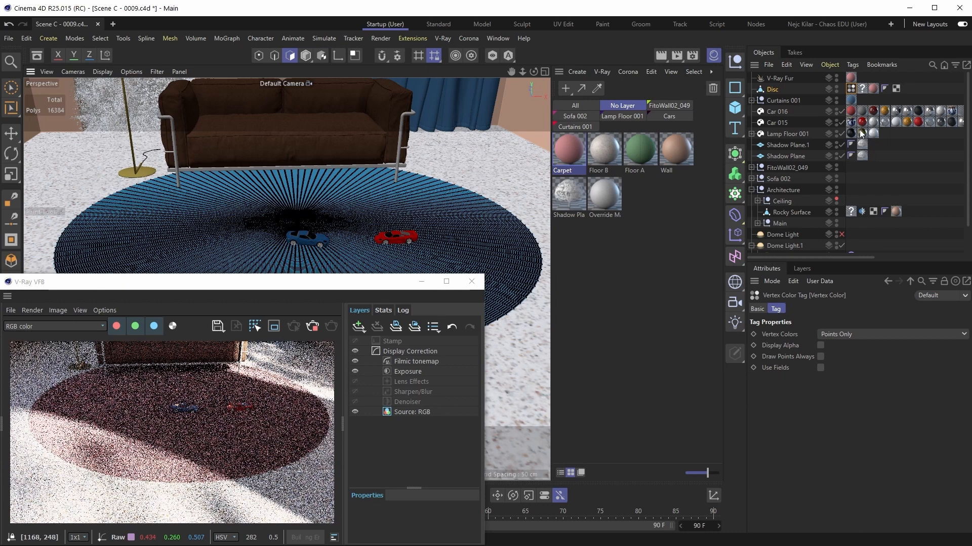
pyautogui.doubleClick(851, 89)
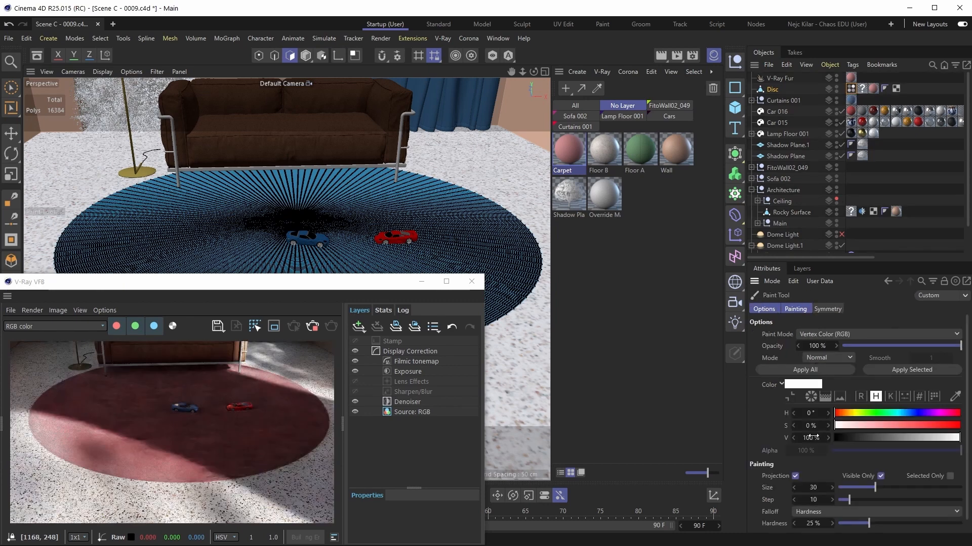
pyautogui.click(802, 372)
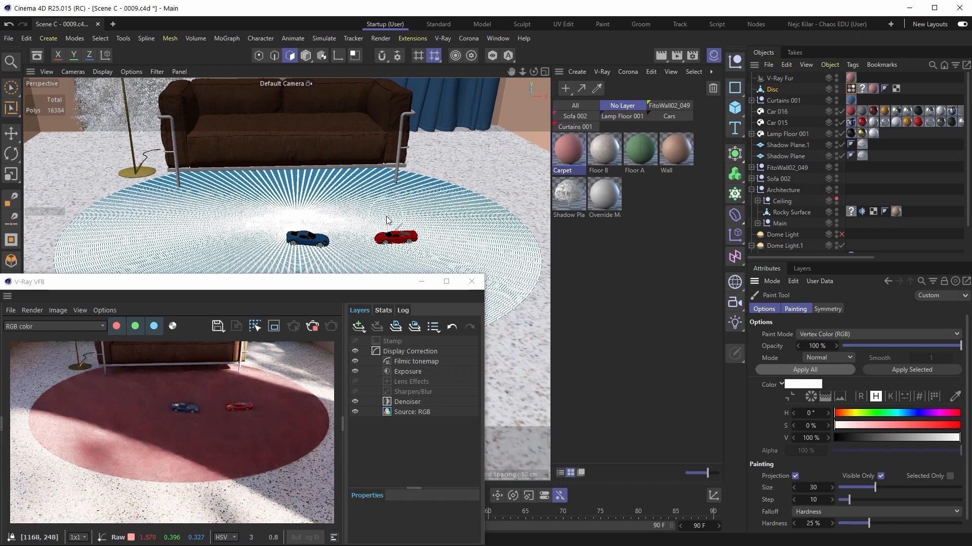
# Step: Load a Vertex Map effect shader as the V-Ray Fur's Length Texture and open the shader's properties
pyautogui.click(778, 78)
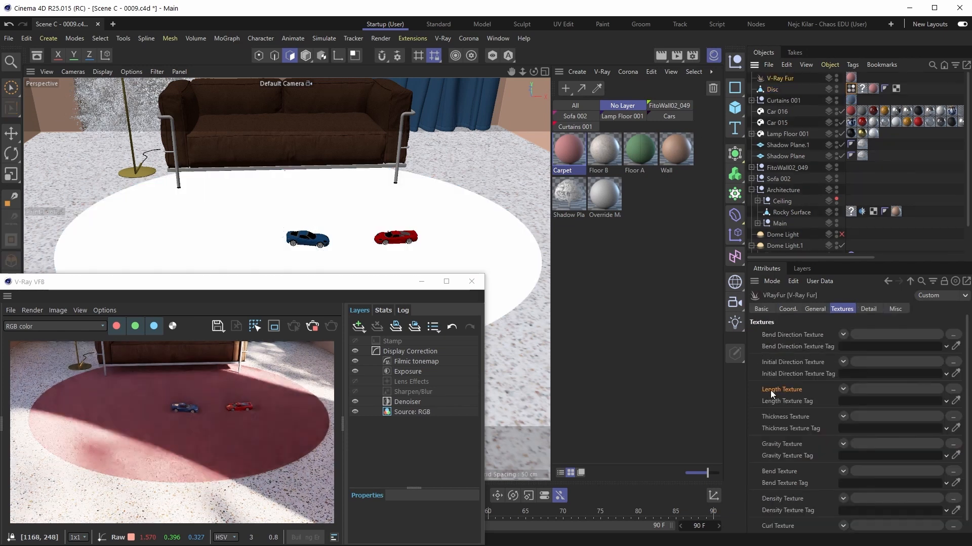
pyautogui.click(841, 389)
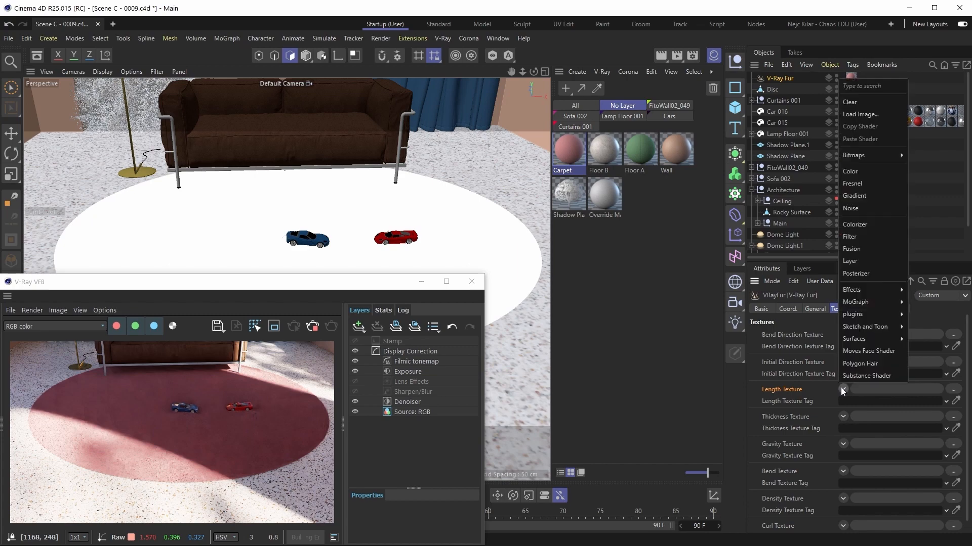
pyautogui.moveTo(850, 289)
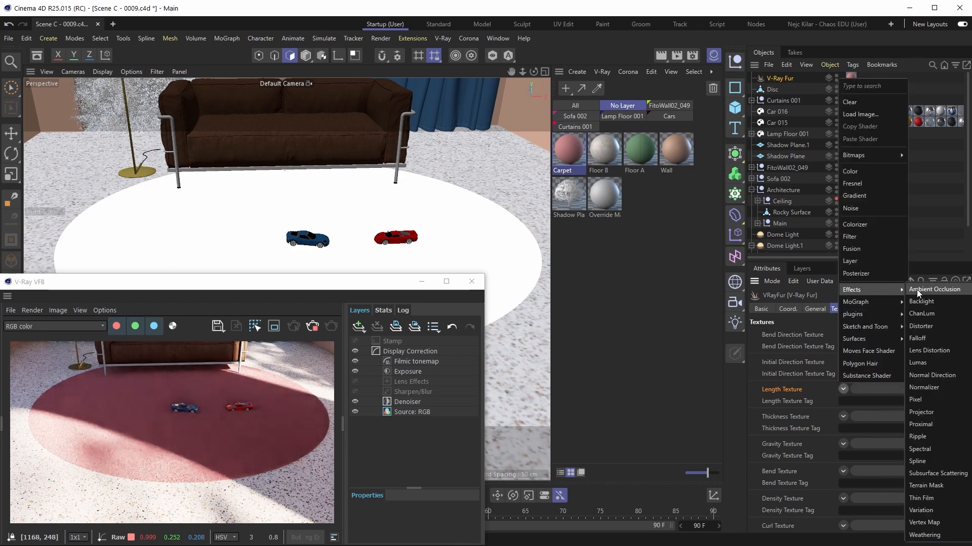
pyautogui.click(918, 521)
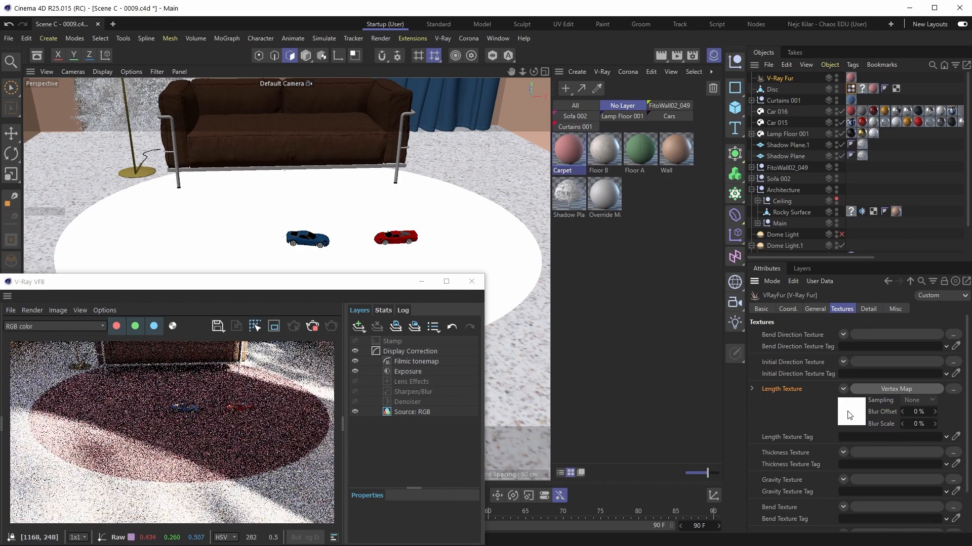
pyautogui.click(852, 411)
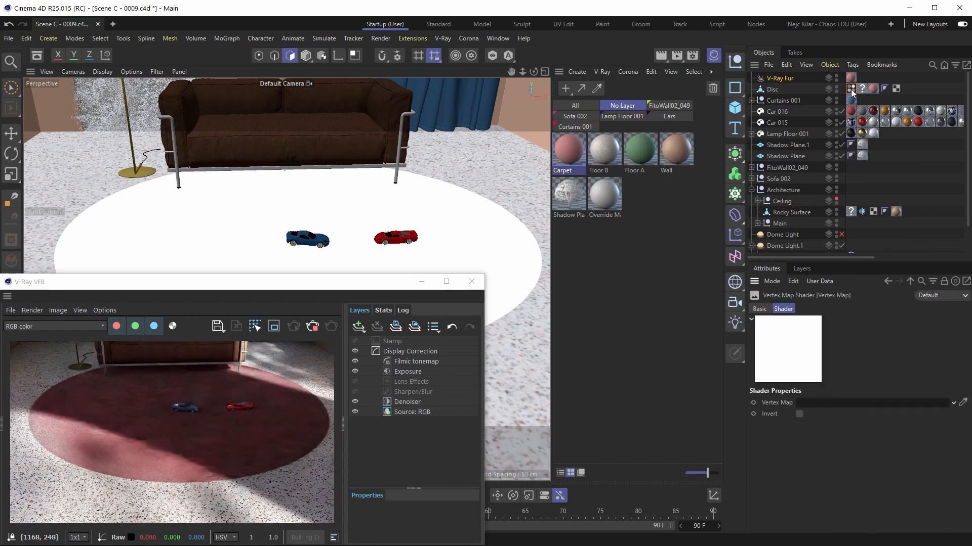
# Step: Link the Disc's Vertex Color tag to the Vertex Map shader, enable Use Fields on the tag and replace its Freeze layer with a Box Field
pyautogui.moveTo(851, 89); pyautogui.dragTo(818, 403)
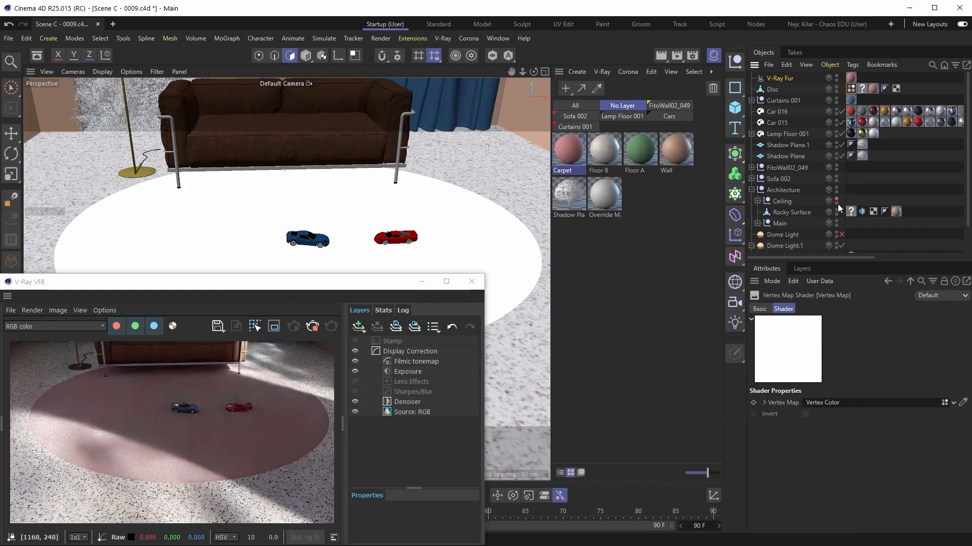
pyautogui.click(851, 90)
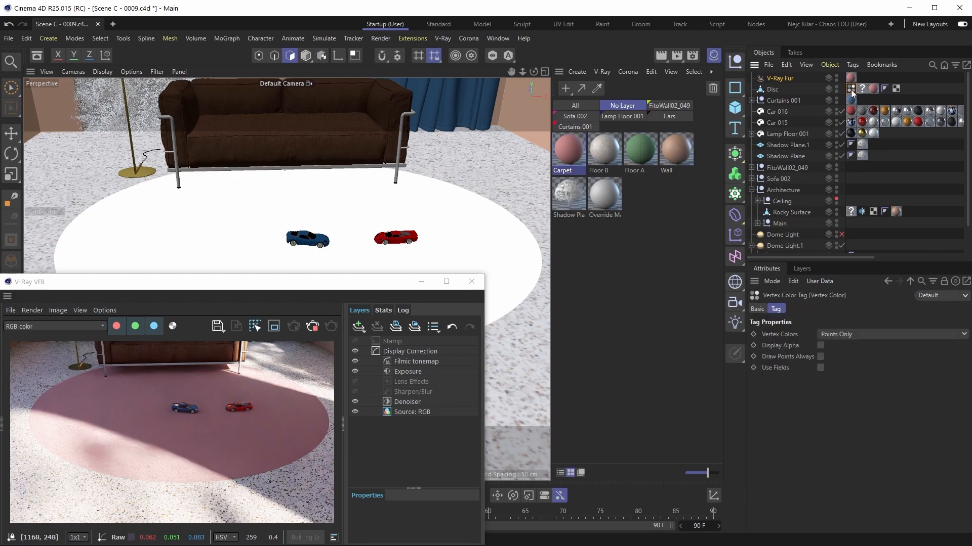
pyautogui.click(821, 368)
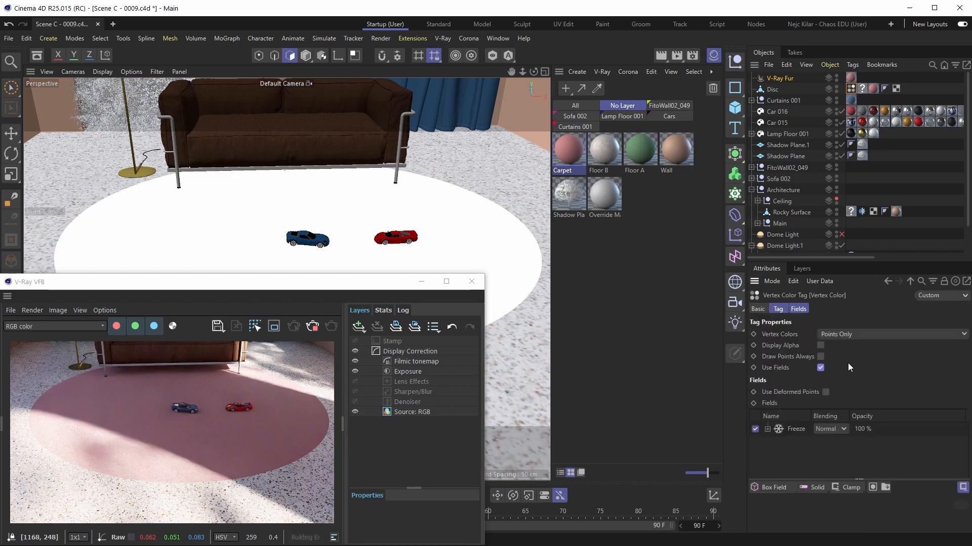
pyautogui.click(795, 429)
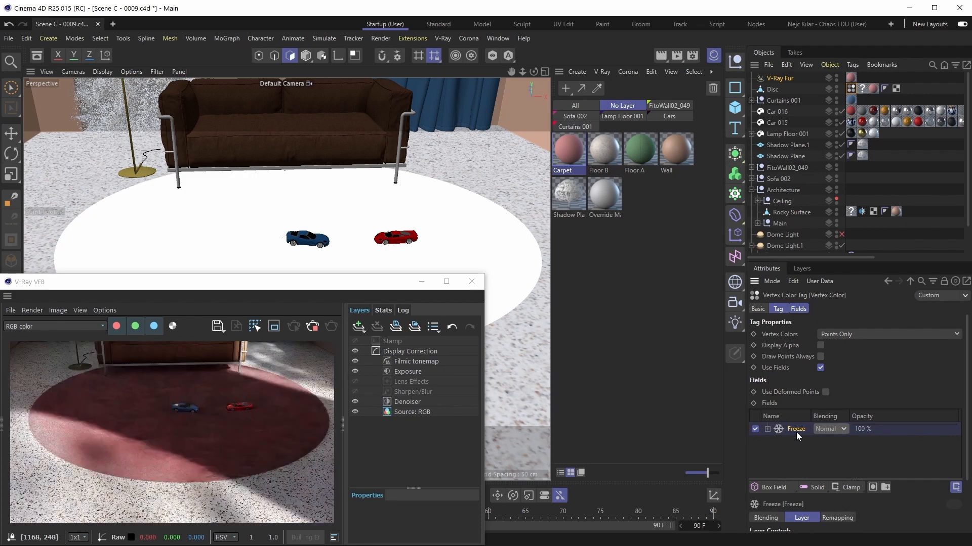
pyautogui.press('Delete')
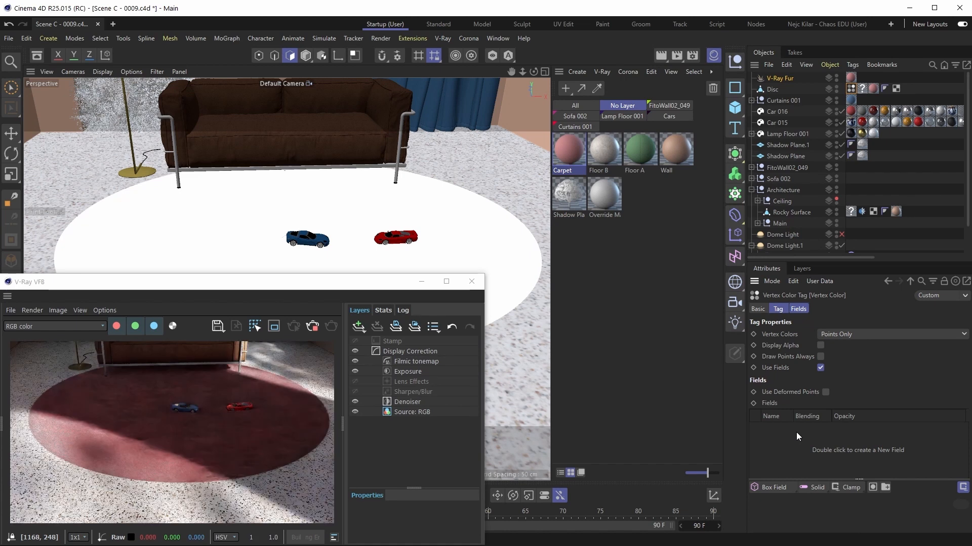
pyautogui.click(776, 488)
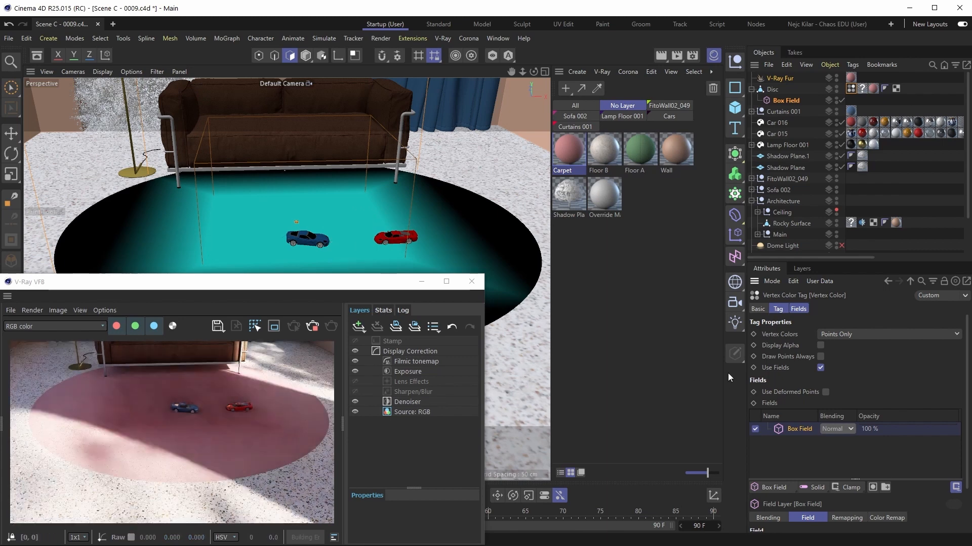
# Step: Set the Box Field's remapping Inner Offset to 100% and scale the field down to cover only the middle of the Disc
pyautogui.click(781, 101)
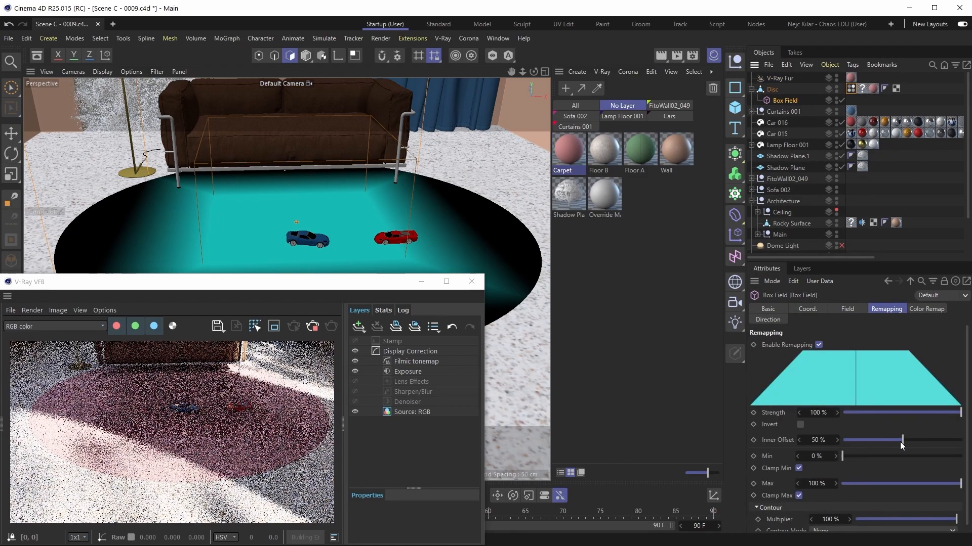
pyautogui.moveTo(902, 440); pyautogui.dragTo(962, 442)
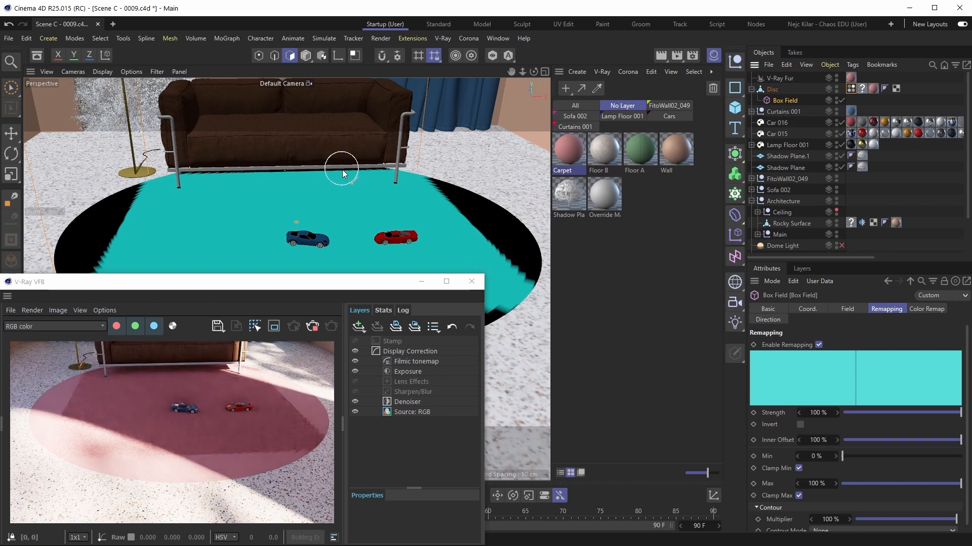
pyautogui.press('t')
pyautogui.moveTo(445, 172); pyautogui.dragTo(278, 224)
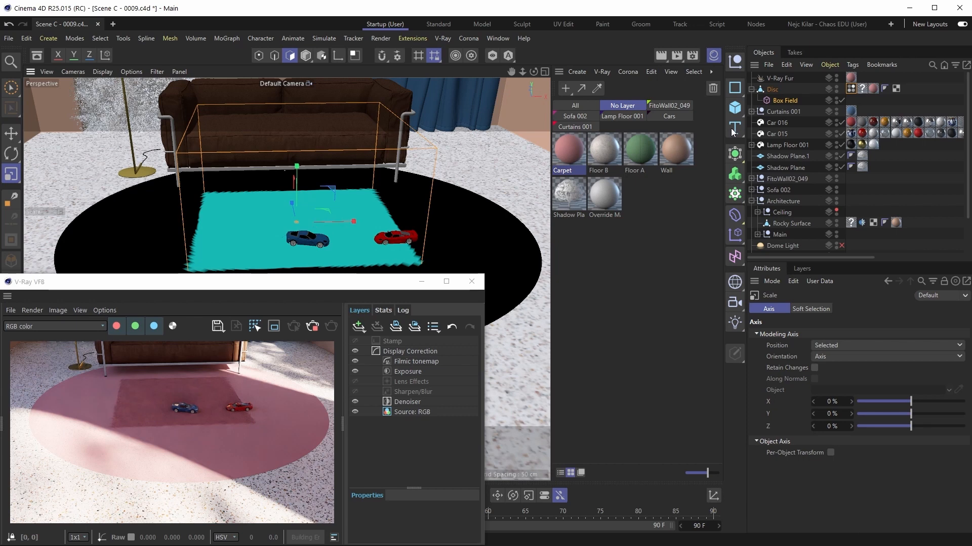
# Step: Rotate the Box Field around its vertical axis into a diamond orientation and move it across the Disc to the red car's side
pyautogui.click(779, 79)
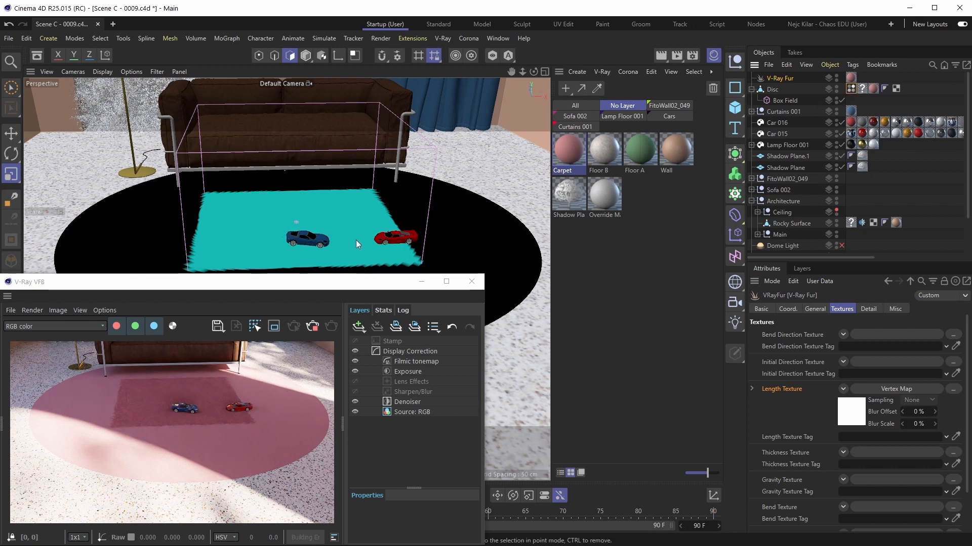
pyautogui.click(785, 100)
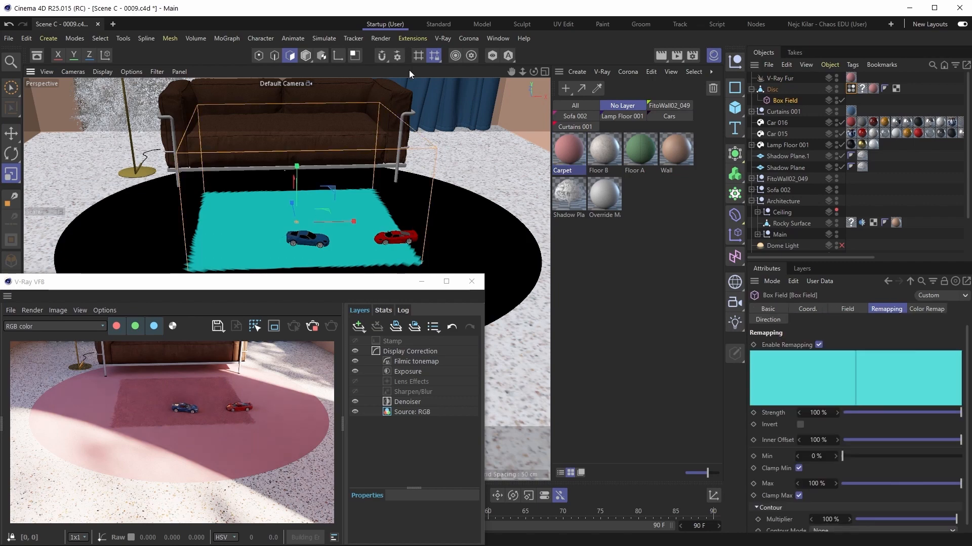
pyautogui.press('r')
pyautogui.moveTo(306, 244); pyautogui.dragTo(336, 233)
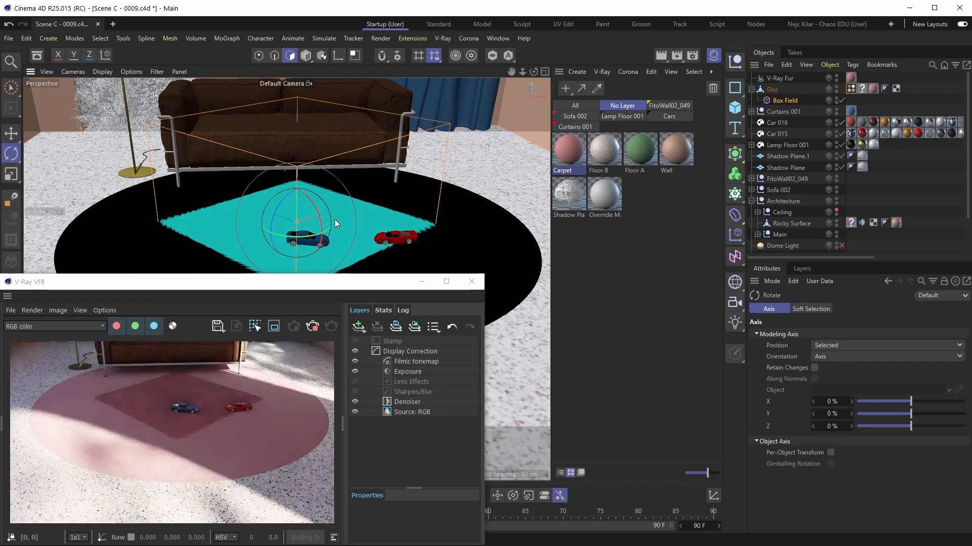
pyautogui.press('e')
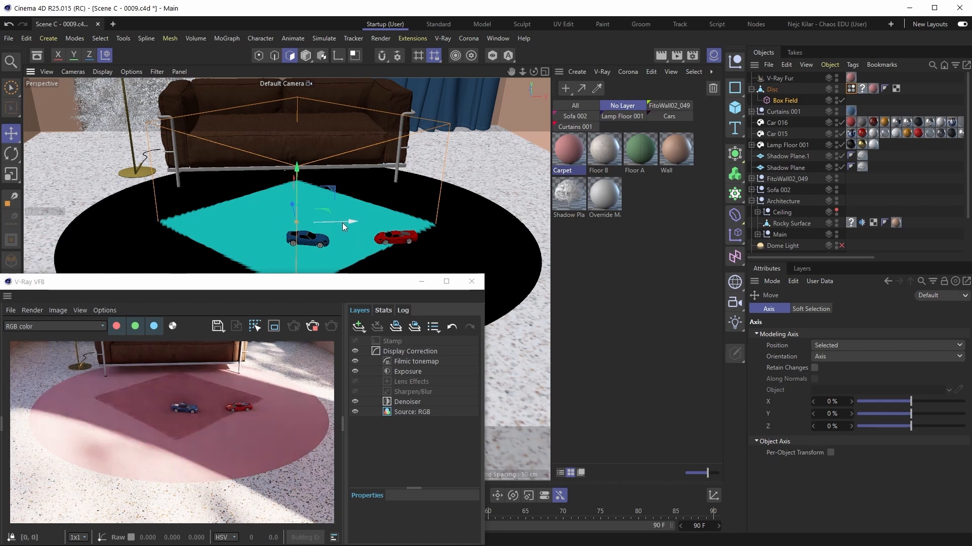
pyautogui.moveTo(353, 223); pyautogui.dragTo(225, 225)
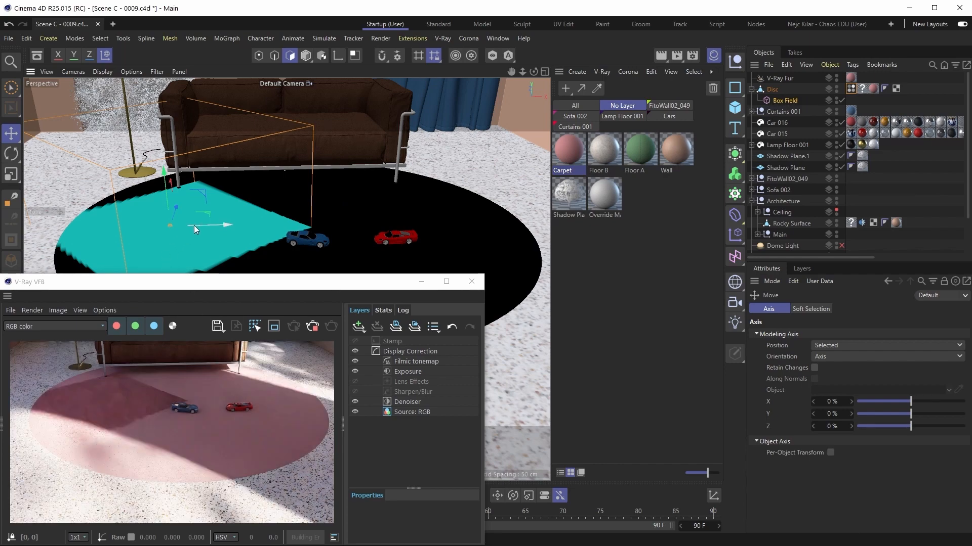
pyautogui.moveTo(196, 225); pyautogui.dragTo(449, 232)
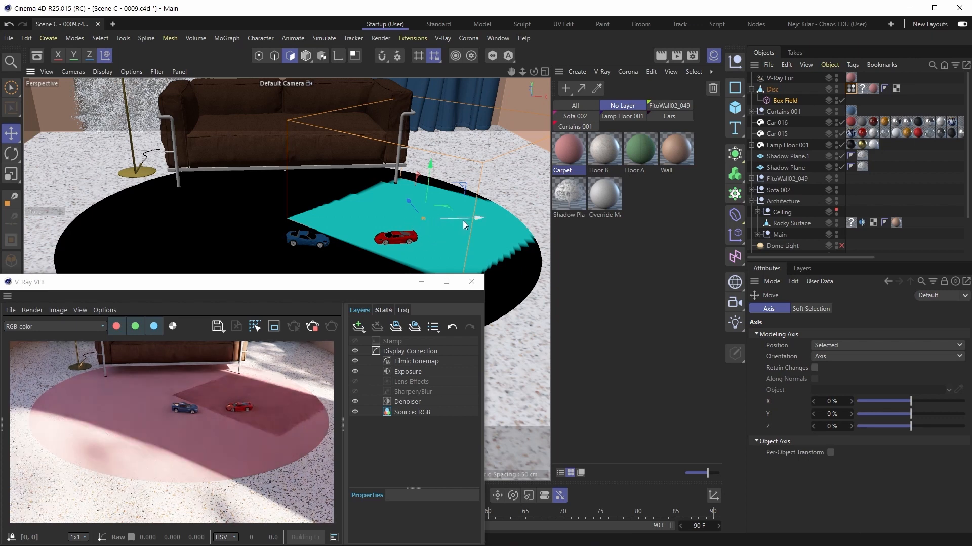
# Step: Set the Box Field's Inner Offset to 35% and move the field back to the Disc's centre around the blue car
pyautogui.click(785, 100)
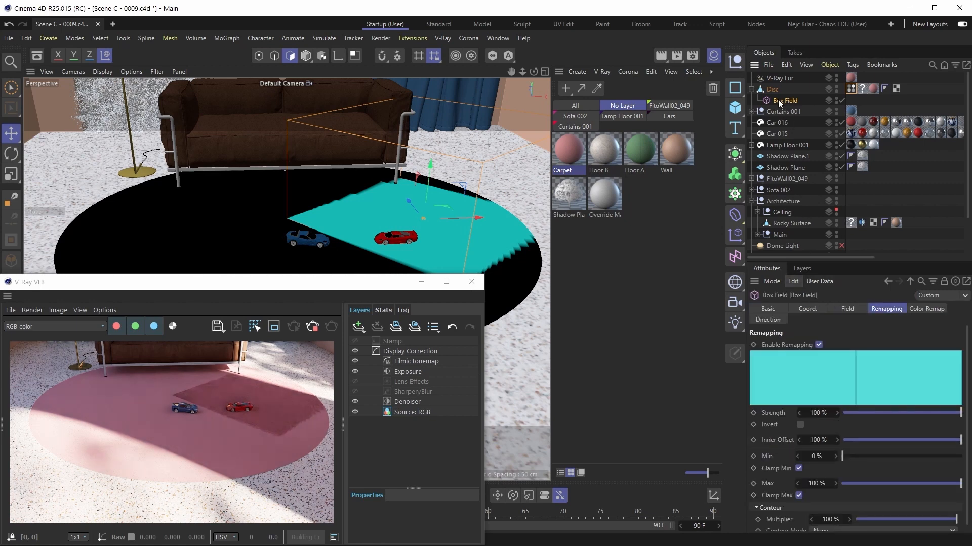
pyautogui.moveTo(915, 440); pyautogui.dragTo(884, 441)
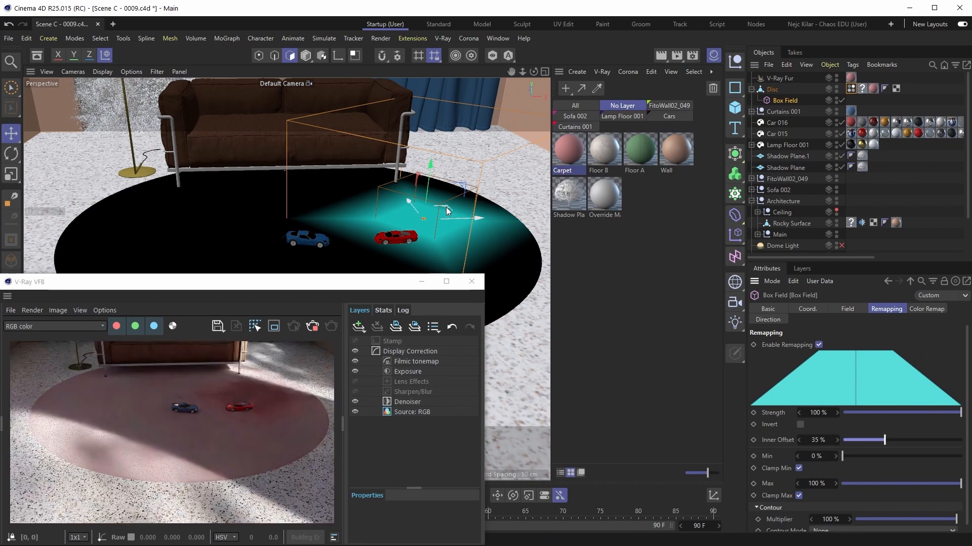
pyautogui.moveTo(446, 207); pyautogui.dragTo(330, 222)
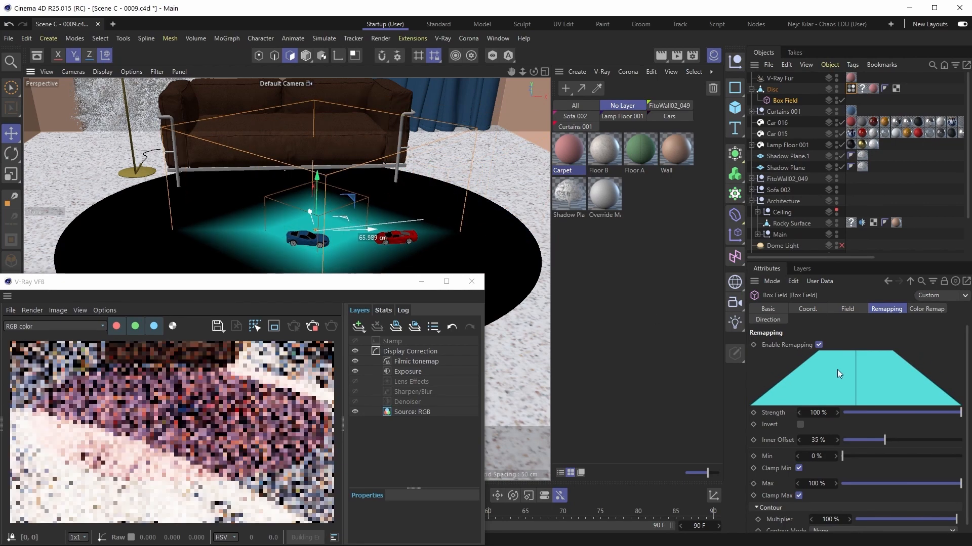
pyautogui.click(925, 310)
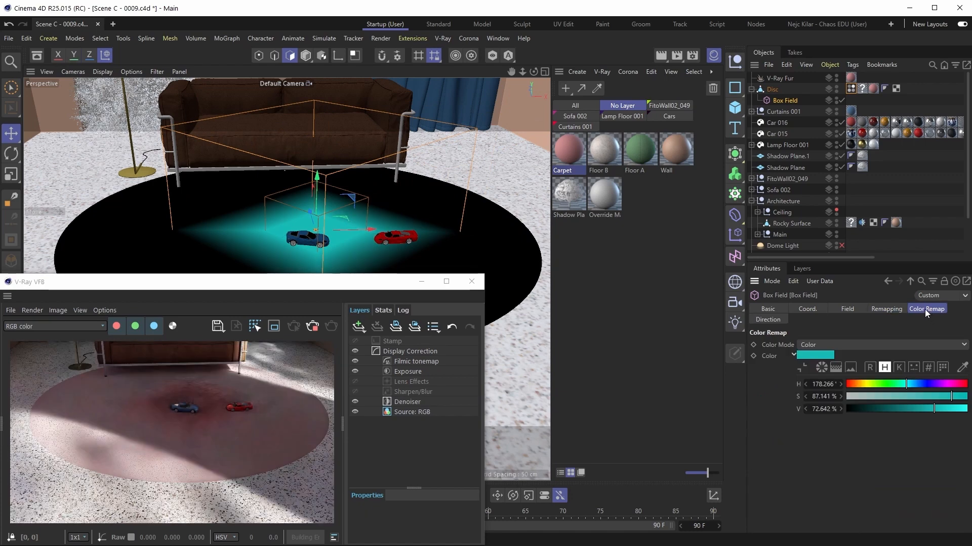
pyautogui.click(876, 309)
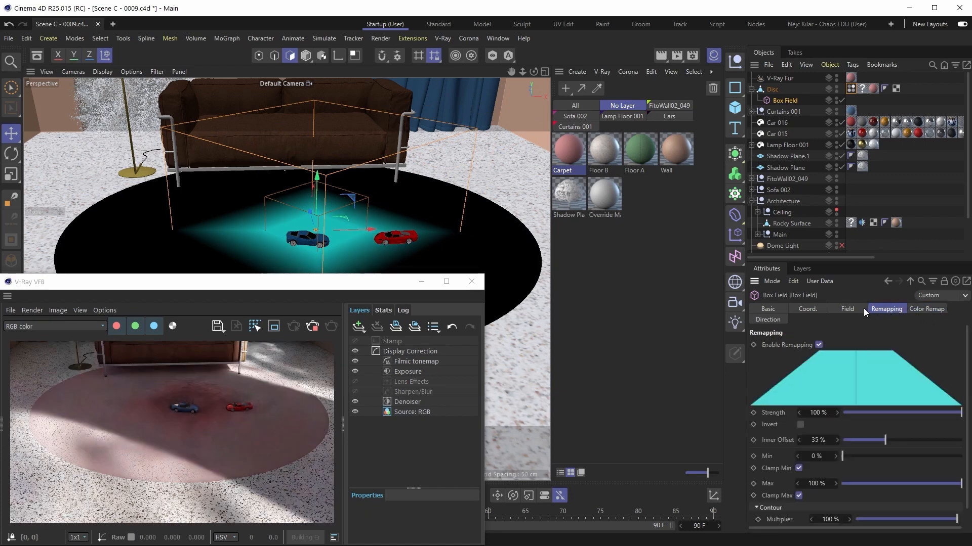
pyautogui.click(851, 308)
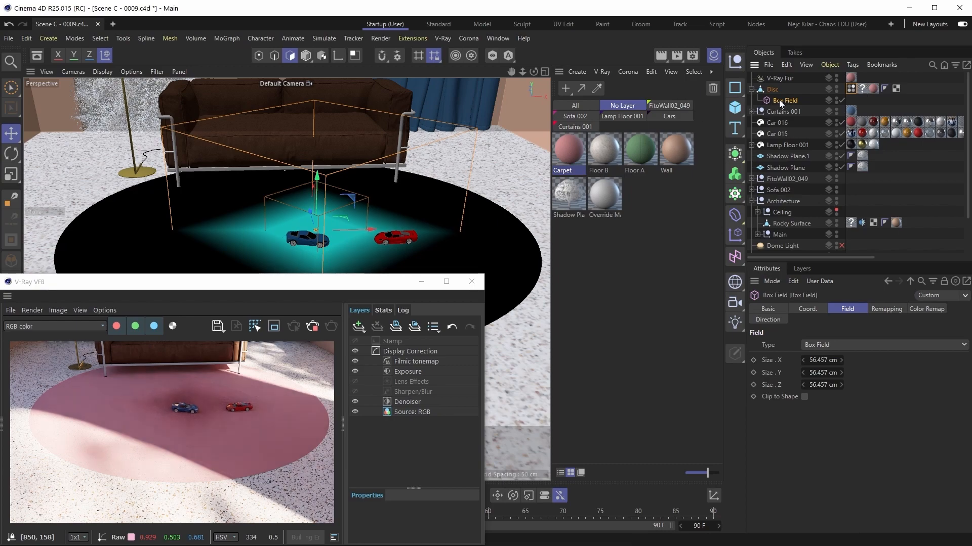
# Step: Remove the Box Field and the Disc's Vertex Color tag, and clear the Vertex Map from the V-Ray Fur's Length Texture
pyautogui.hotkey('ctrl', 'z')
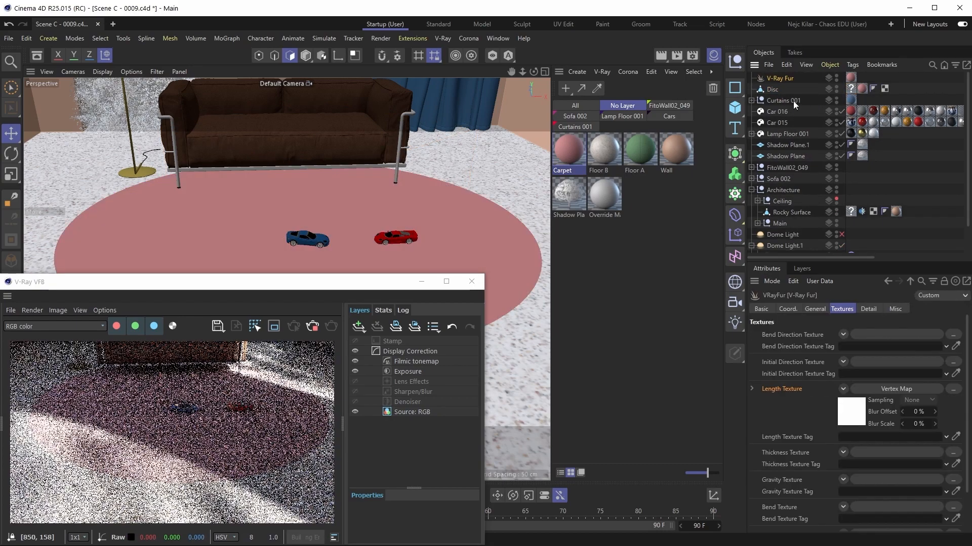
pyautogui.click(843, 389)
pyautogui.click(846, 88)
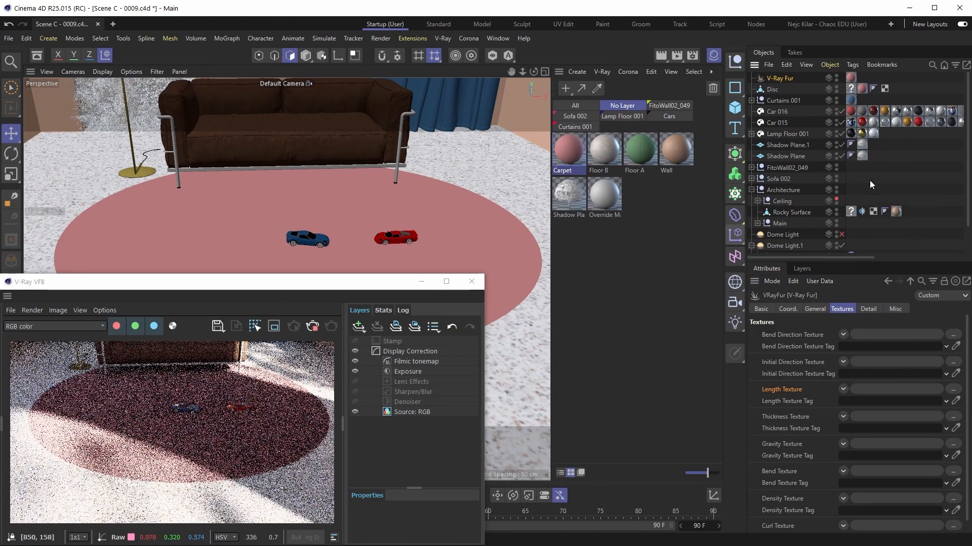
# Step: Deselect all objects and look through the scene's Camera to frame the whole room
pyautogui.click(870, 180)
pyautogui.scroll(-2, 852, 187)
pyautogui.click(843, 247)
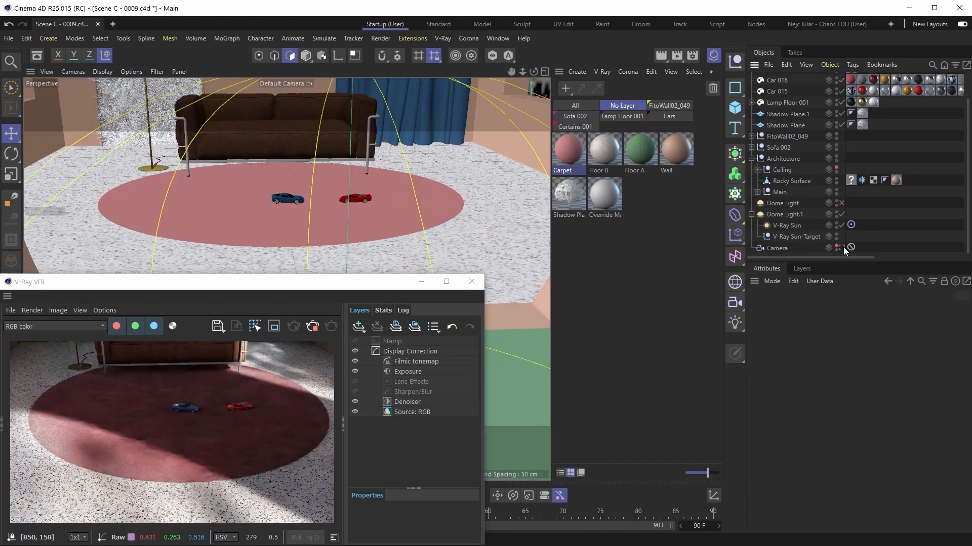
pyautogui.click(842, 247)
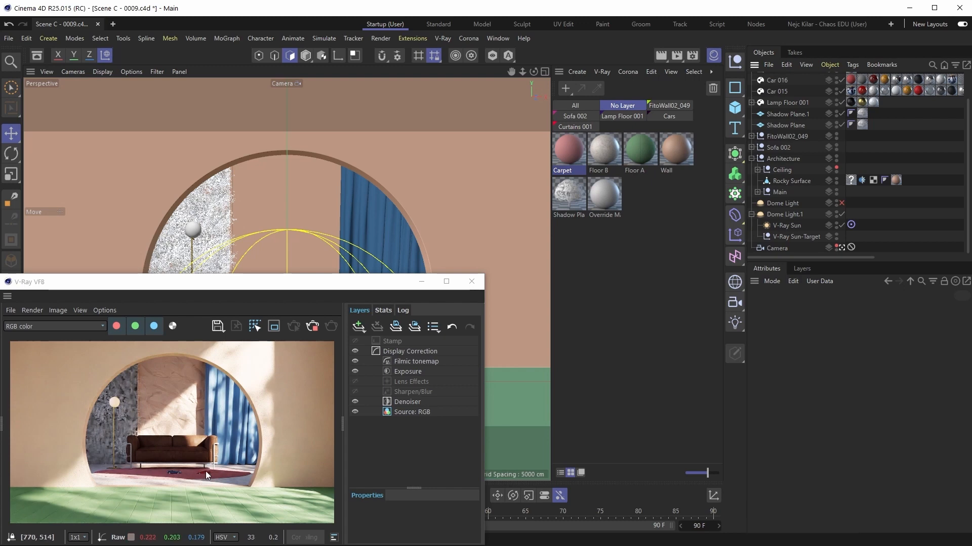
pyautogui.scroll(3, 769, 84)
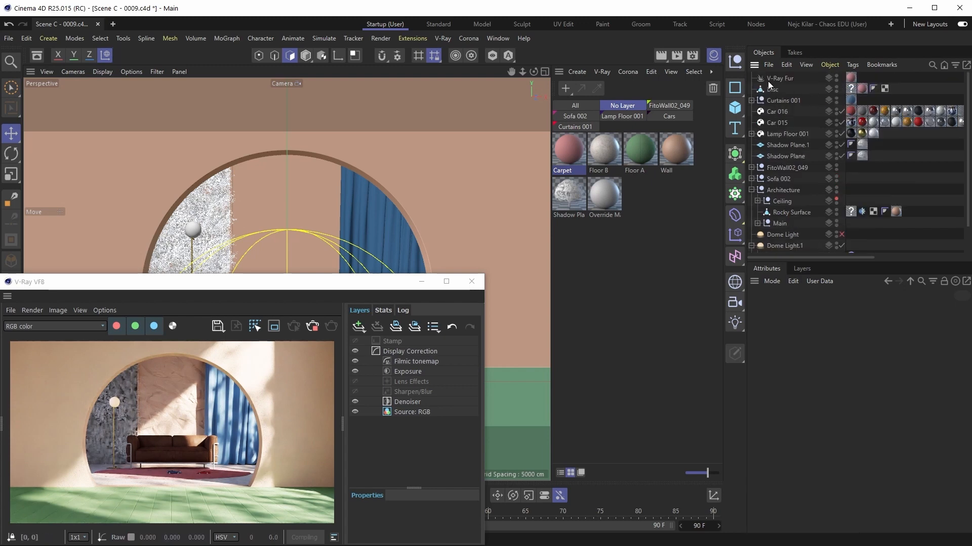